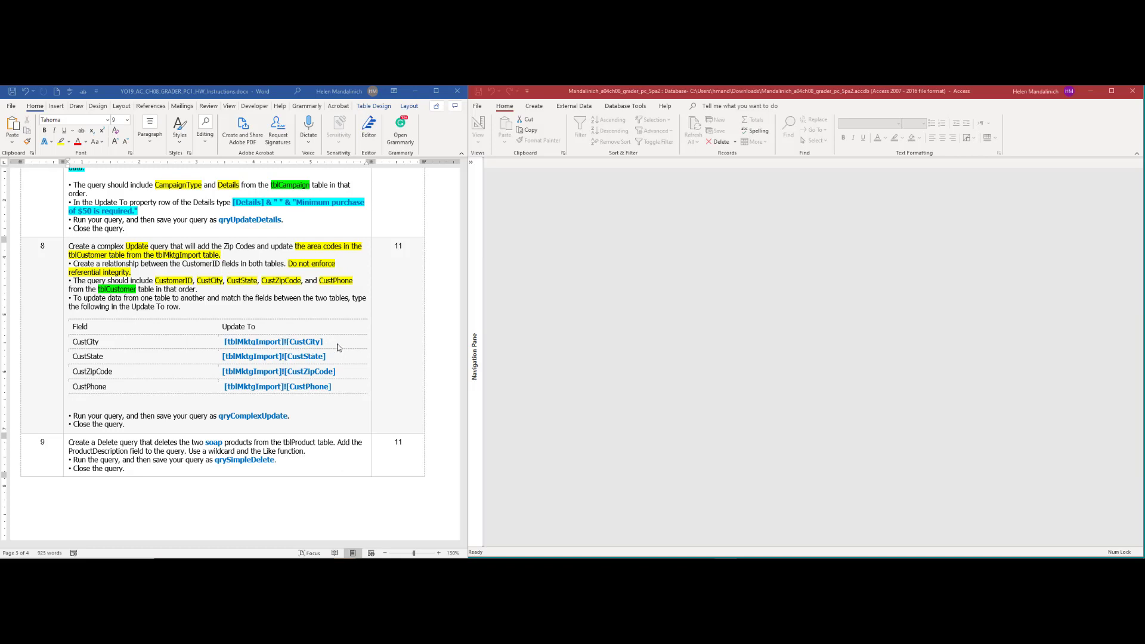
Create a new query in Design view containing the tblCustomer and tblMktgImport tables.
{"action": "left_click", "coordinate": [537, 108]}
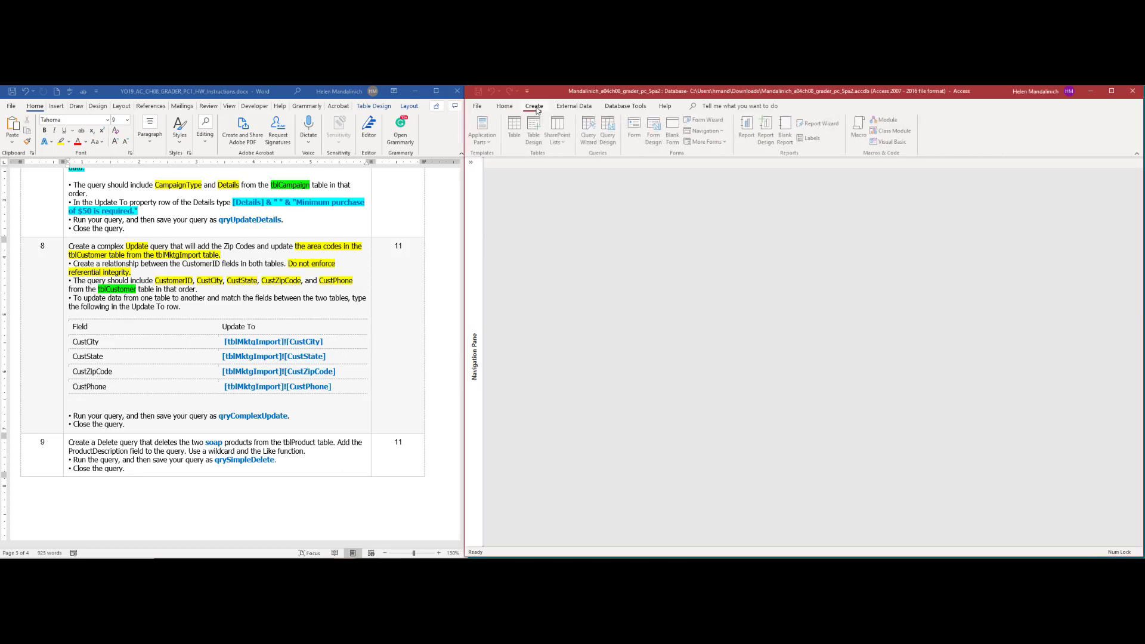
{"action": "left_click", "coordinate": [607, 131]}
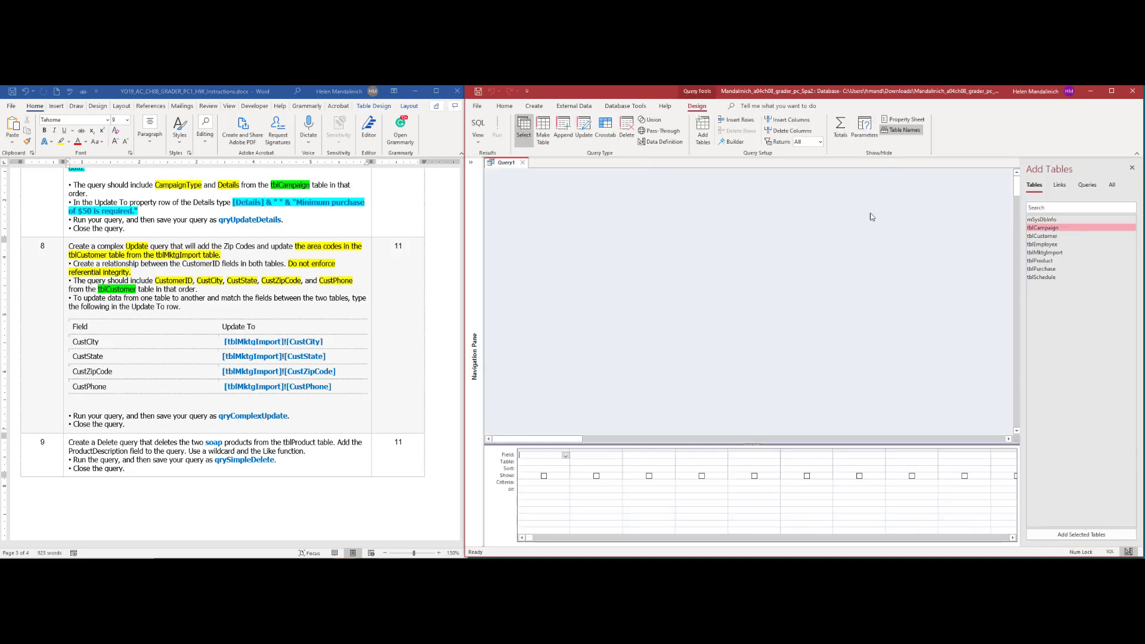
{"action": "left_click", "coordinate": [1043, 228]}
{"action": "double_click", "coordinate": [1065, 236]}
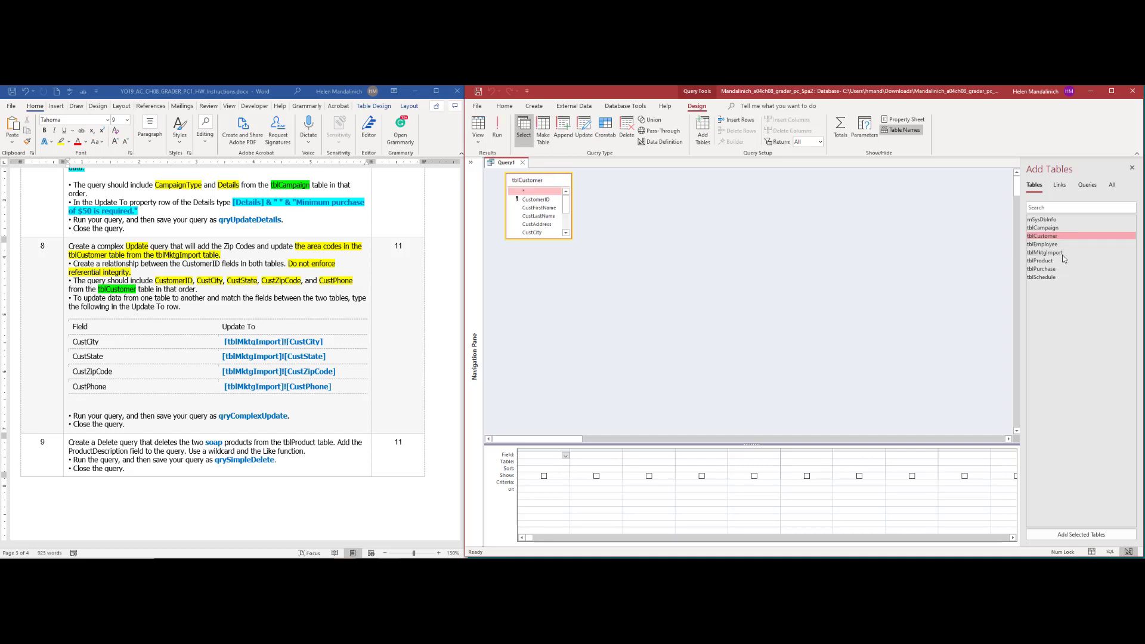
{"action": "double_click", "coordinate": [1065, 252]}
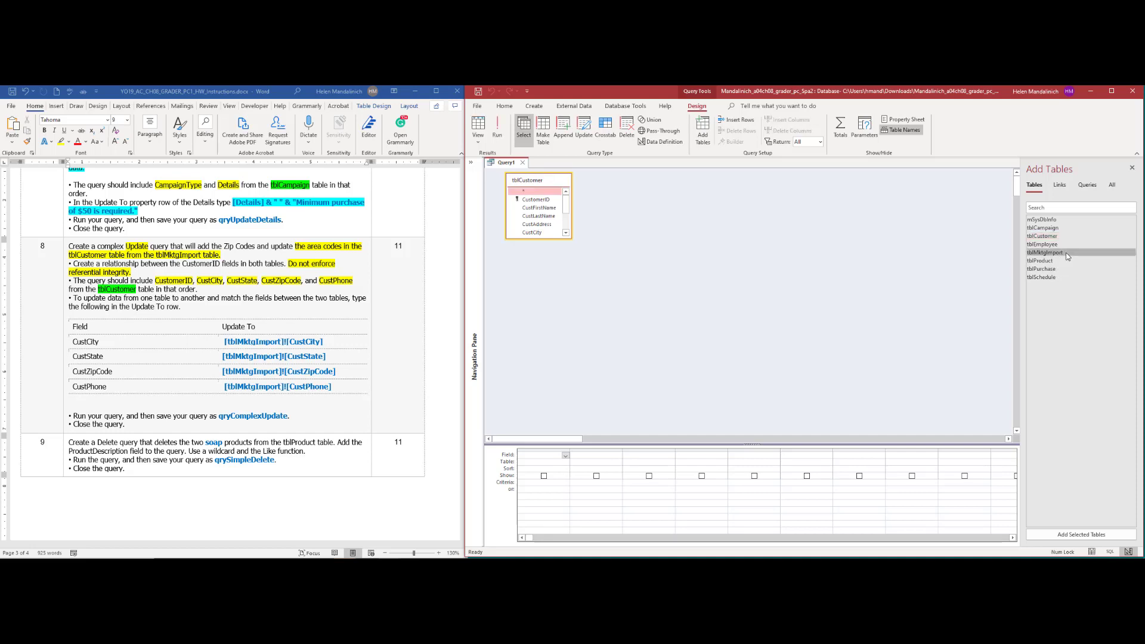
{"action": "left_click", "coordinate": [1132, 168]}
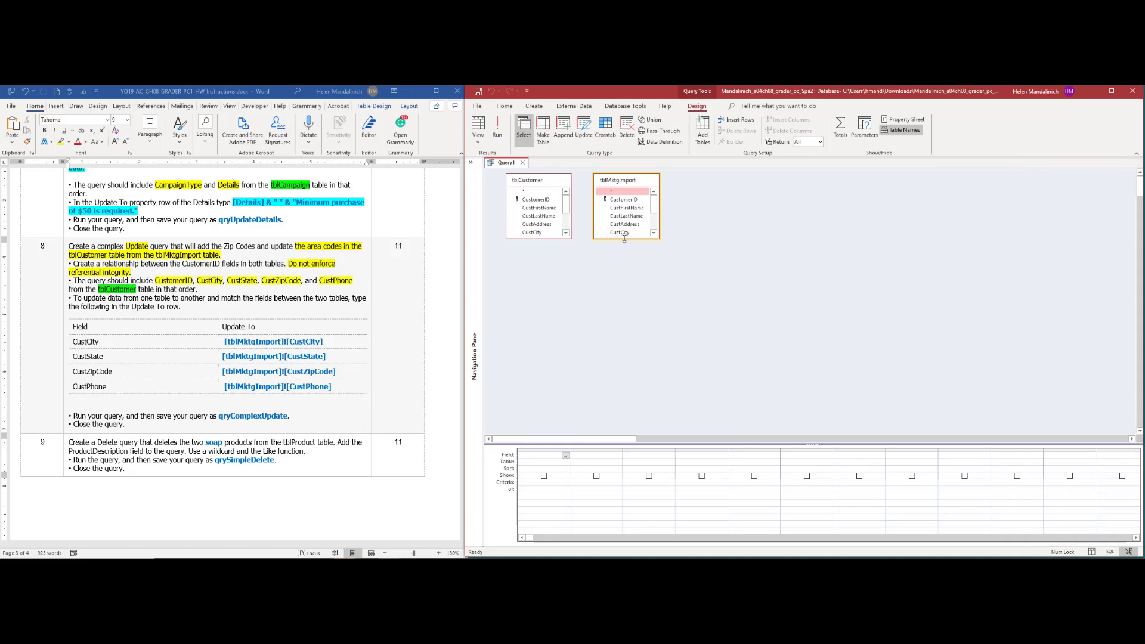
Lengthen both table field lists and join tblCustomer to tblMktgImport on CustomerID.
{"action": "left_click_drag", "start_coordinate": [624, 239], "coordinate": [625, 292]}
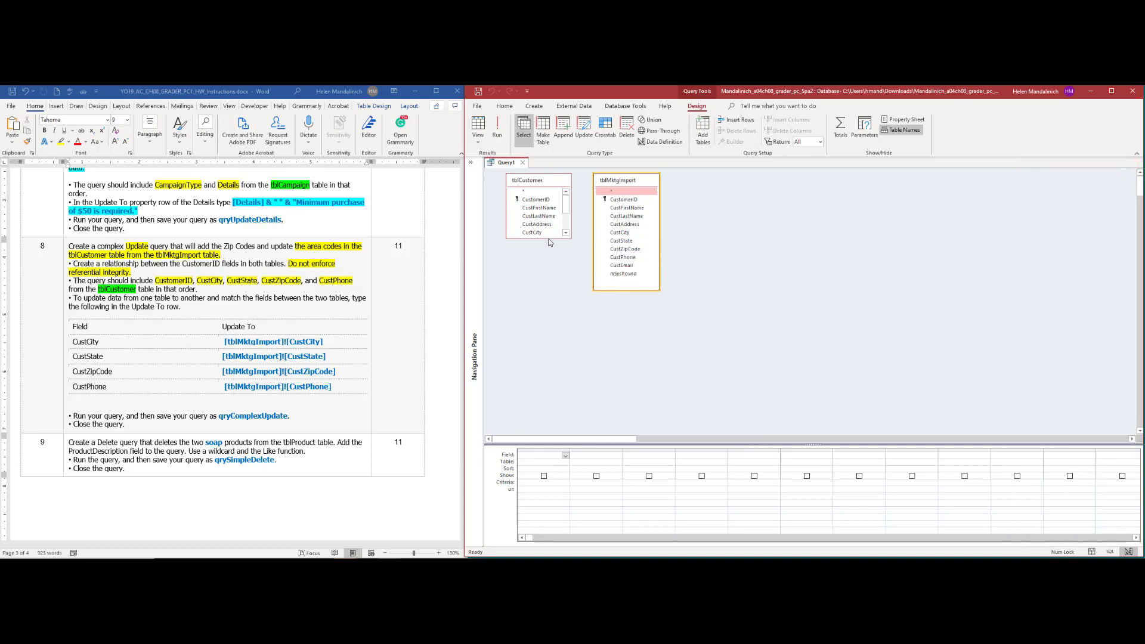
{"action": "left_click_drag", "start_coordinate": [549, 239], "coordinate": [550, 291]}
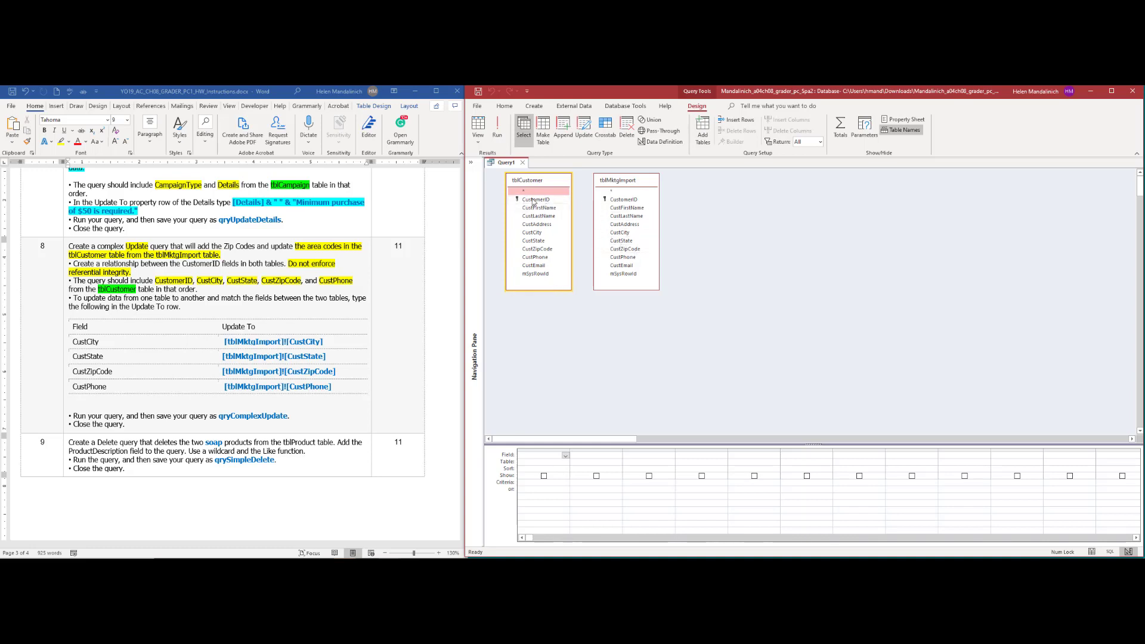
{"action": "left_click_drag", "start_coordinate": [538, 201], "coordinate": [626, 201]}
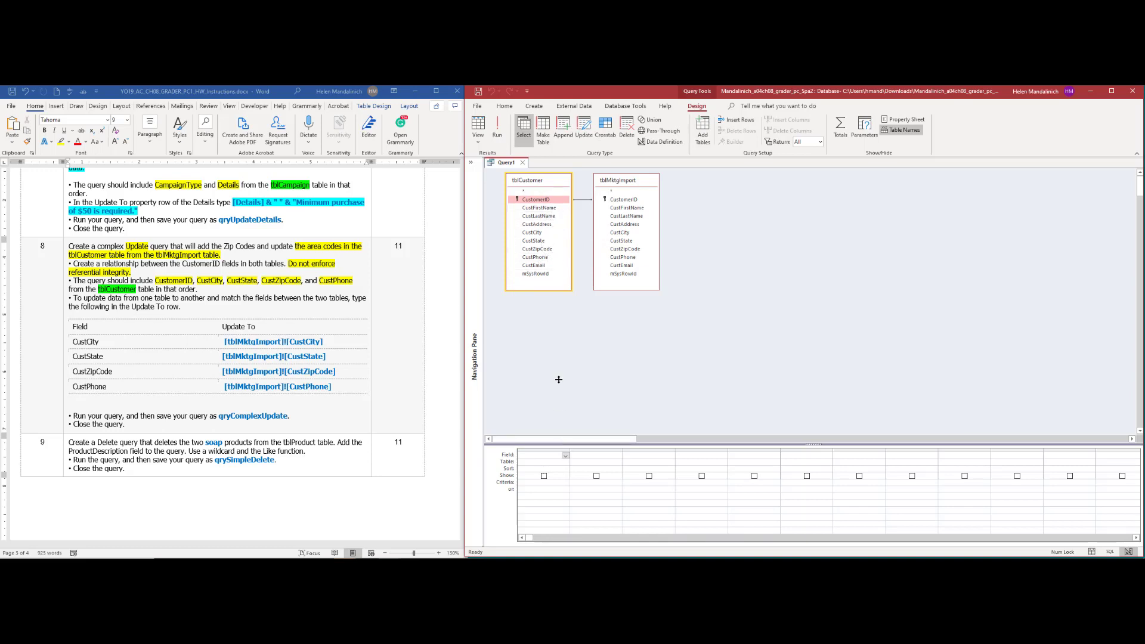
Enlarge the design grid and add CustomerID, CustCity, CustState, CustZipCode and CustPhone from tblCustomer in that order.
{"action": "left_click_drag", "start_coordinate": [564, 332], "coordinate": [565, 332]}
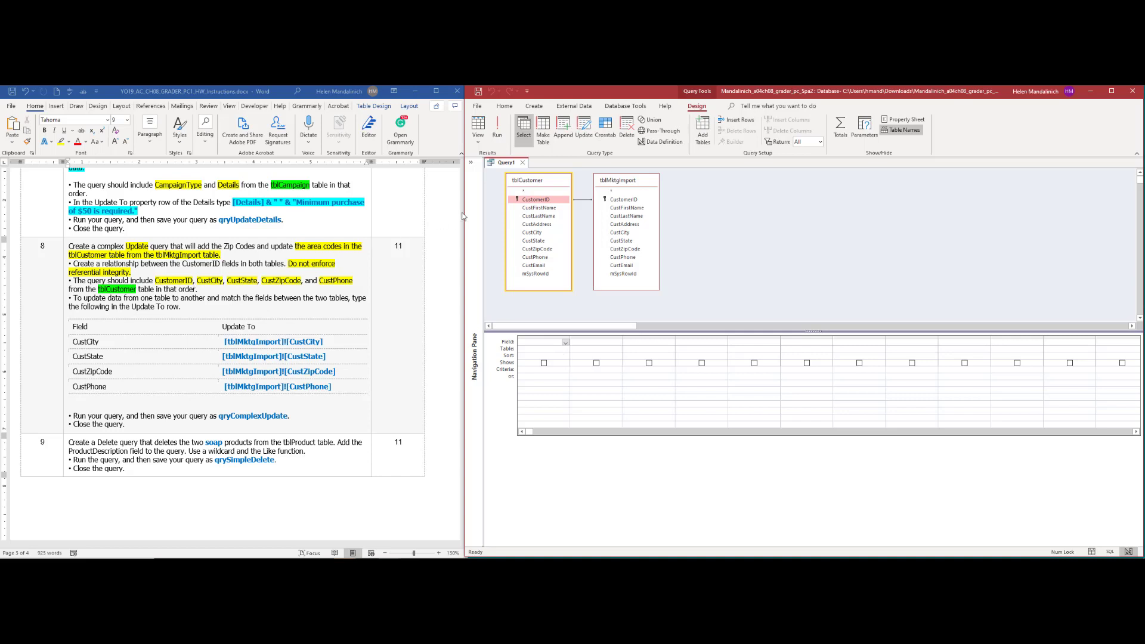
{"action": "double_click", "coordinate": [540, 200]}
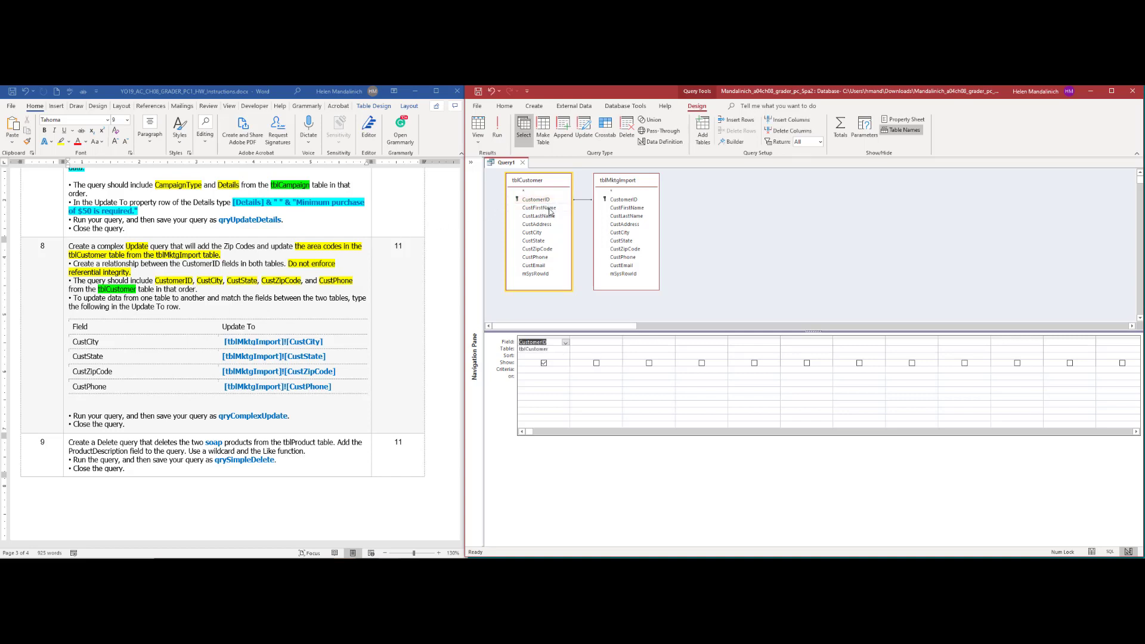
{"action": "double_click", "coordinate": [533, 232]}
{"action": "double_click", "coordinate": [548, 240]}
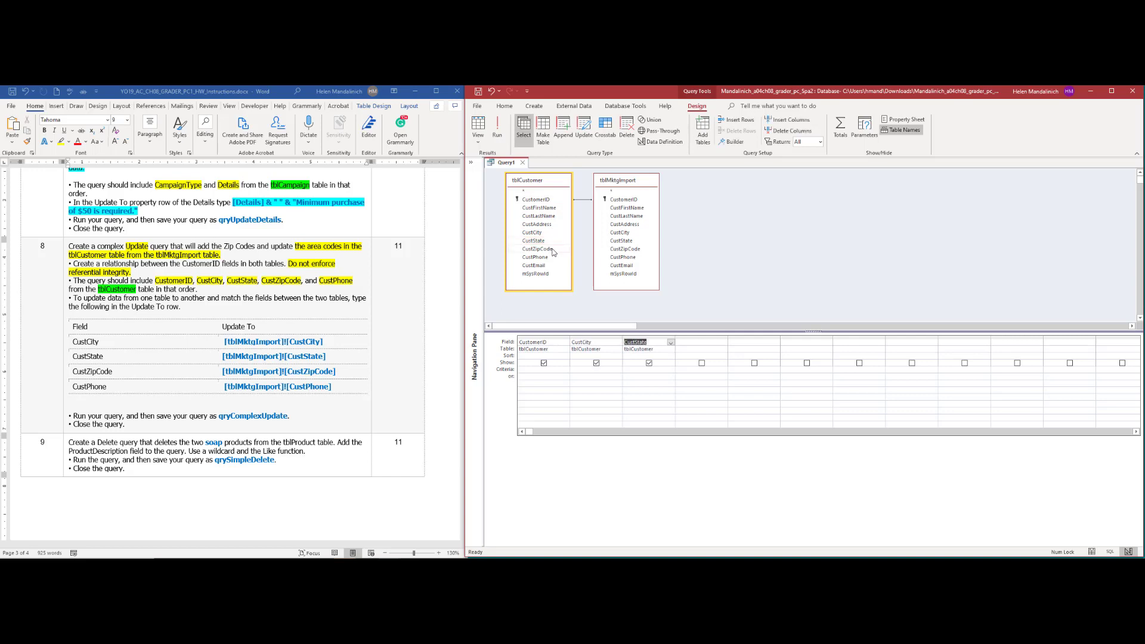
{"action": "left_click", "coordinate": [553, 250]}
{"action": "double_click", "coordinate": [553, 250]}
{"action": "double_click", "coordinate": [553, 260]}
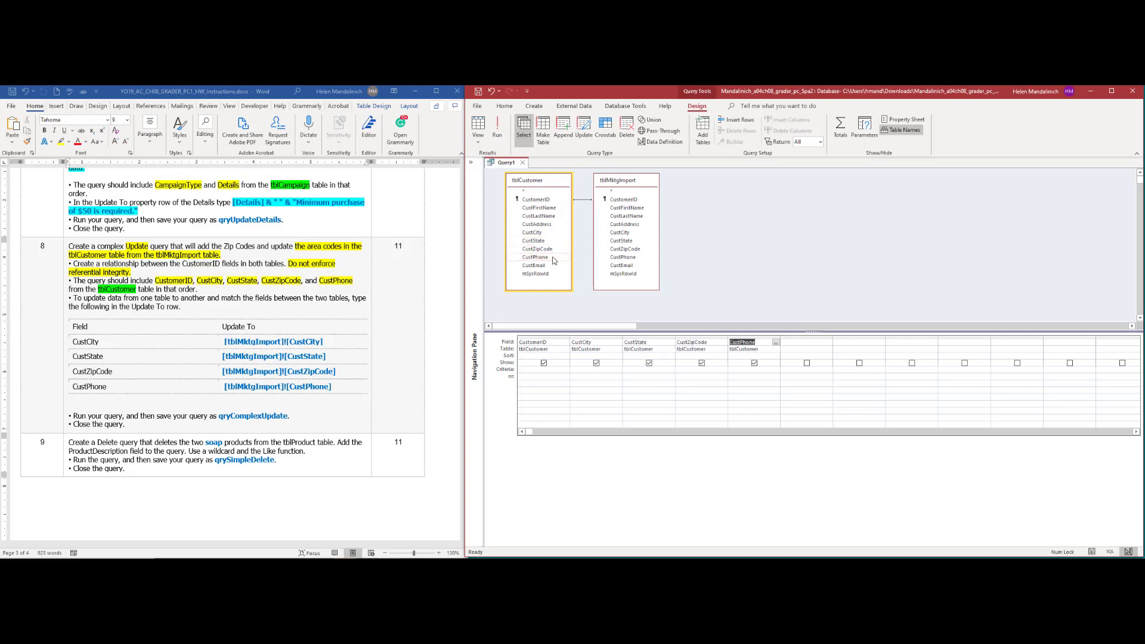
Compare the zip codes and phone numbers in tblCustomer and tblMktgImport, then preview the query's records in Datasheet view.
{"action": "left_click", "coordinate": [471, 163]}
{"action": "double_click", "coordinate": [499, 206]}
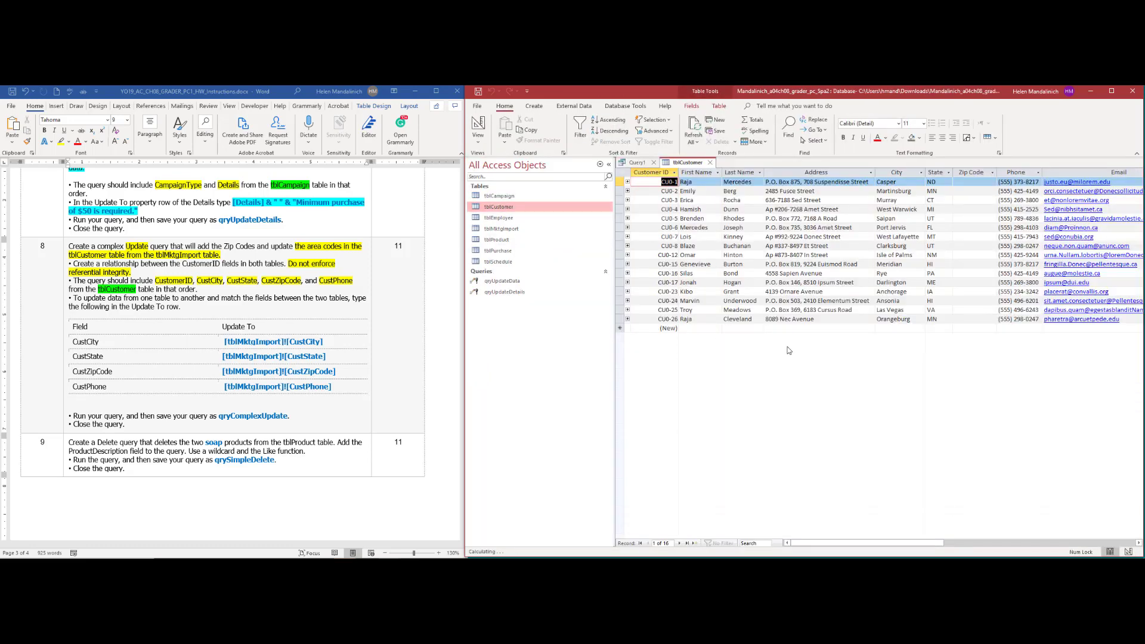
{"action": "left_click_drag", "start_coordinate": [847, 543], "coordinate": [816, 556]}
{"action": "double_click", "coordinate": [506, 229]}
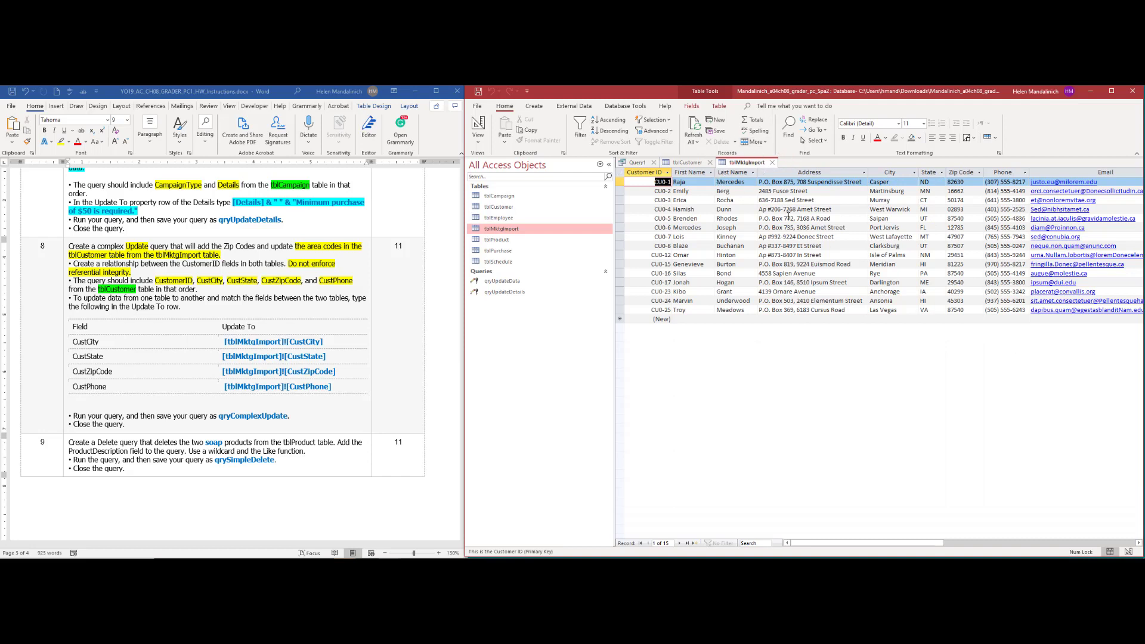
{"action": "left_click", "coordinate": [690, 163]}
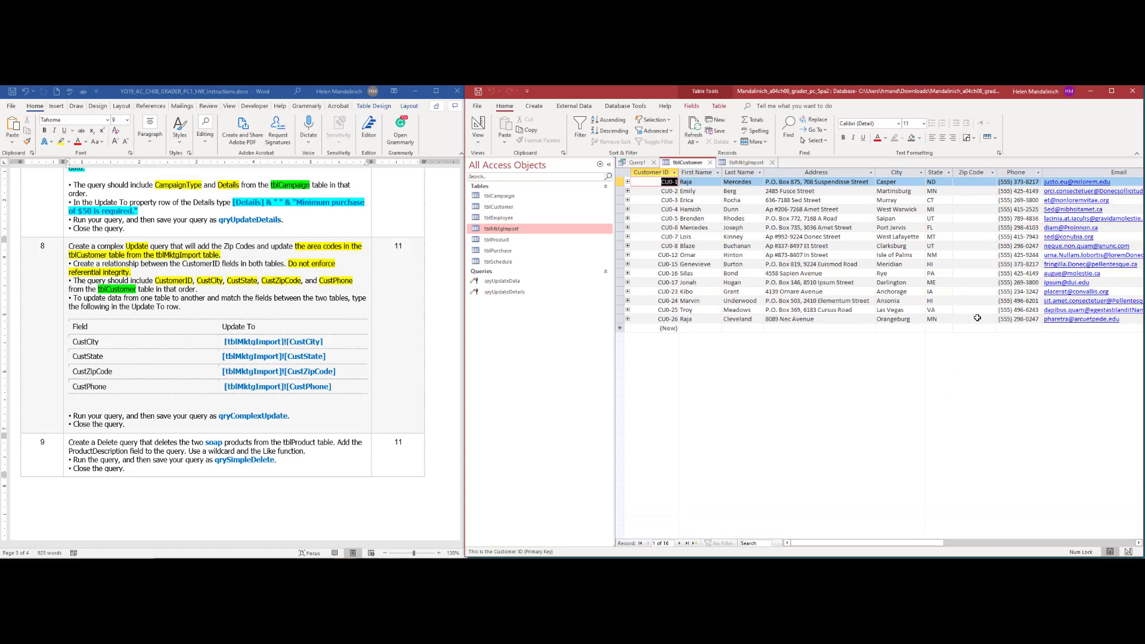
{"action": "left_click", "coordinate": [772, 162]}
{"action": "left_click", "coordinate": [710, 163]}
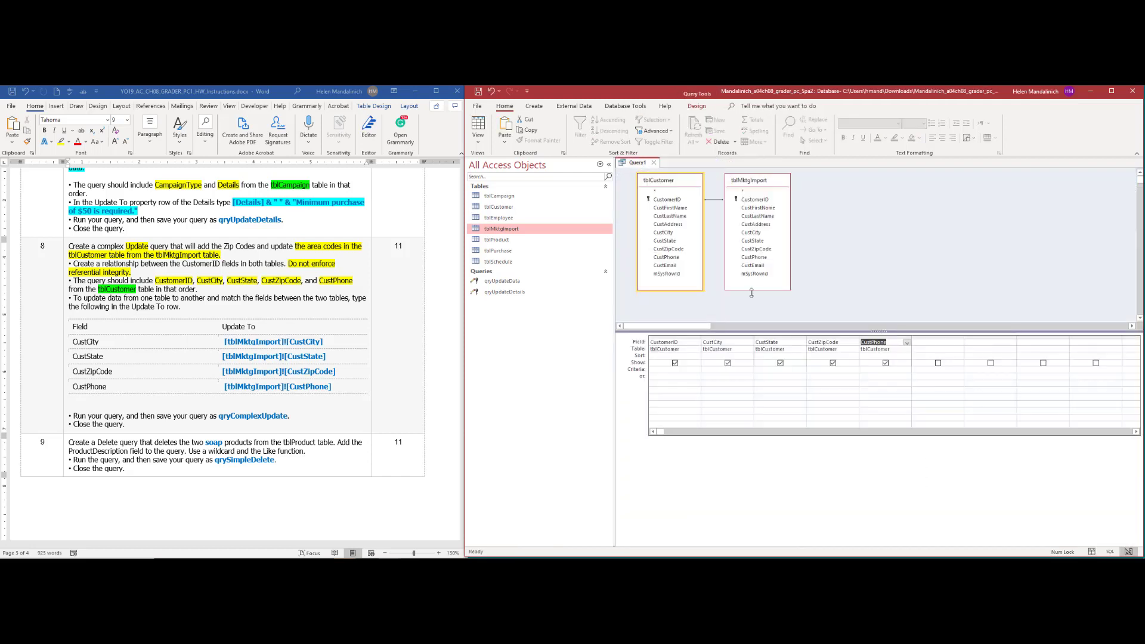
{"action": "left_click", "coordinate": [608, 164]}
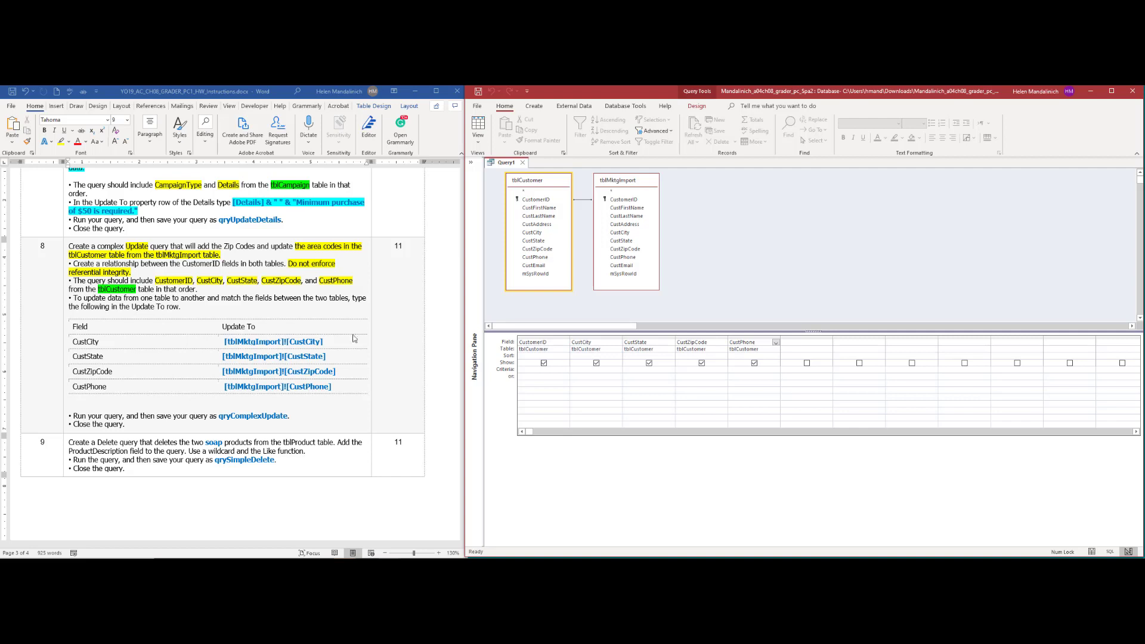
{"action": "left_click", "coordinate": [478, 125]}
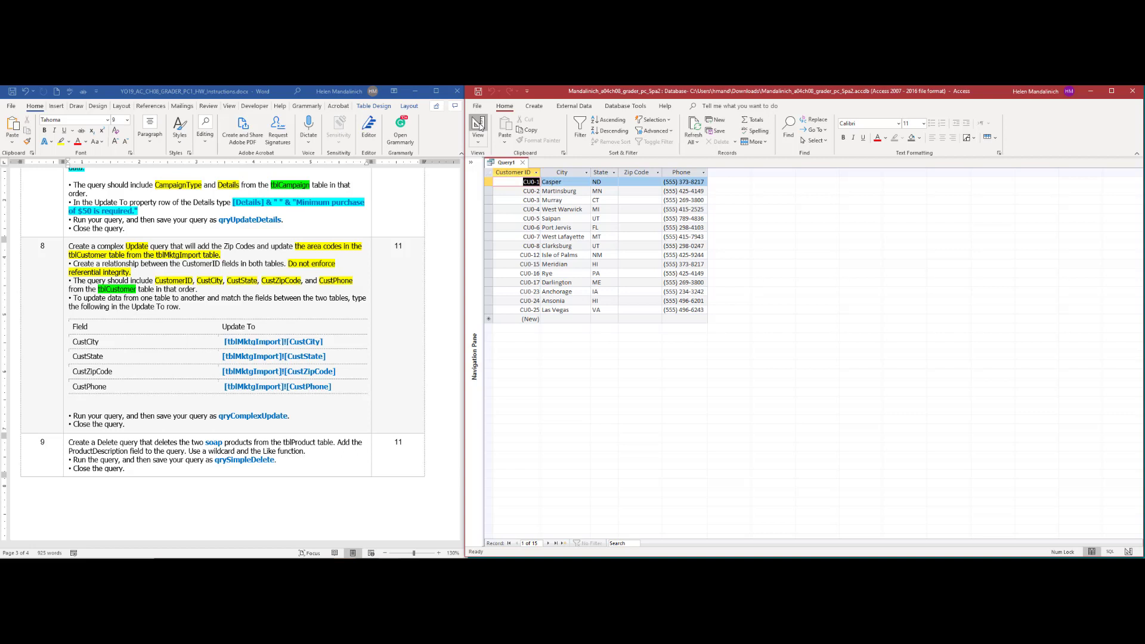
{"action": "left_click", "coordinate": [478, 125]}
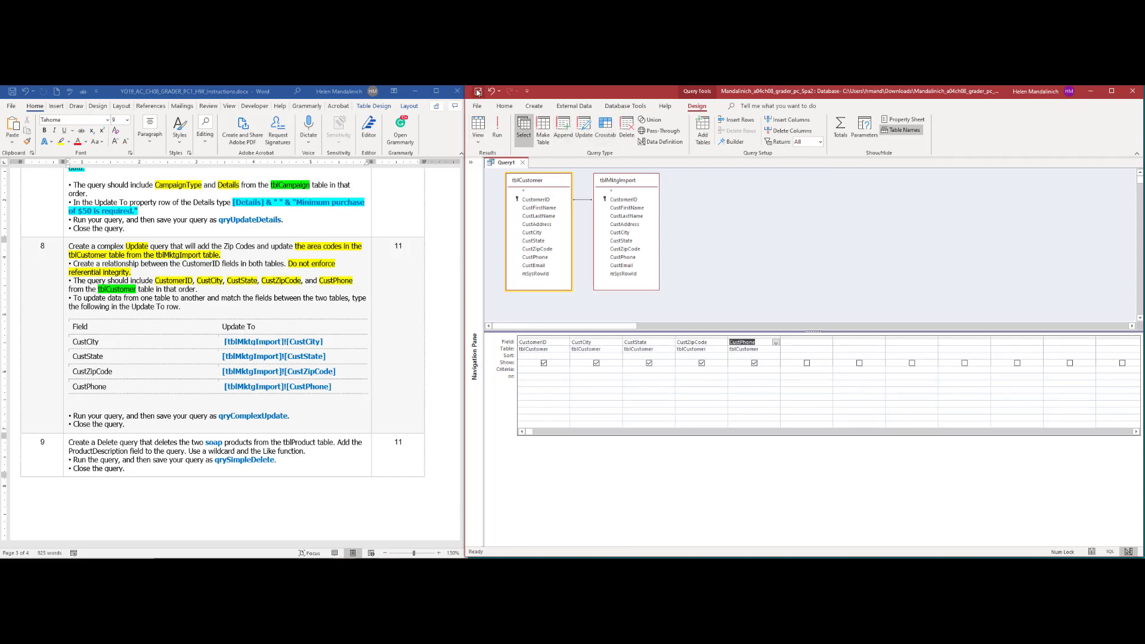
Save the query as qryComplexUpdate and convert it to an Update query.
{"action": "left_click", "coordinate": [477, 93]}
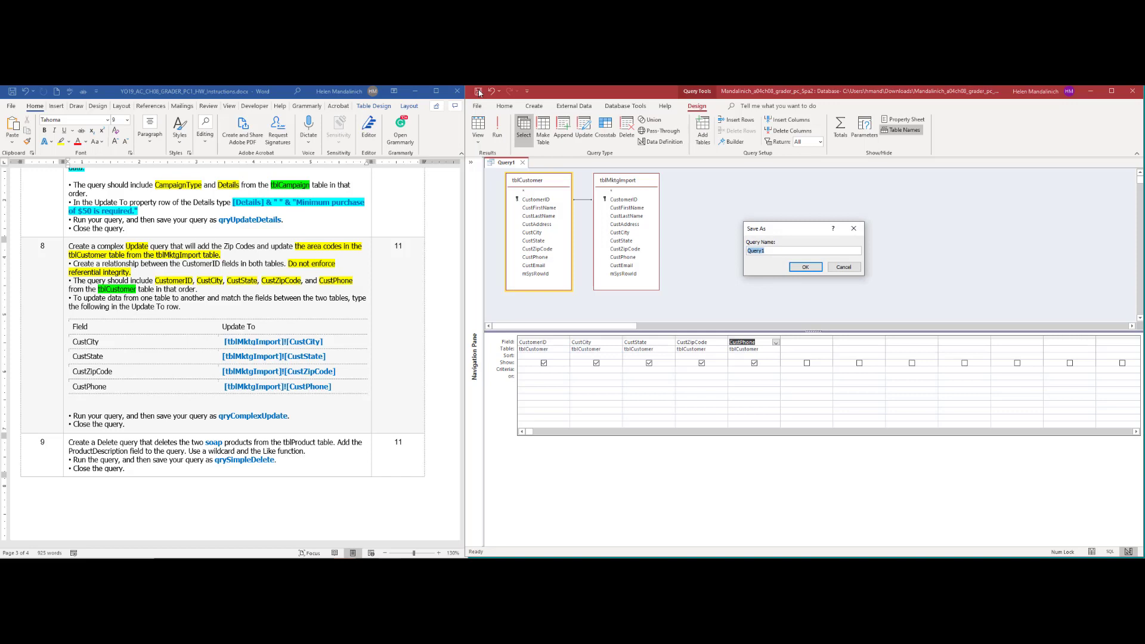
{"action": "type", "text": "qryComplexUpdate"}
{"action": "key", "text": "Return"}
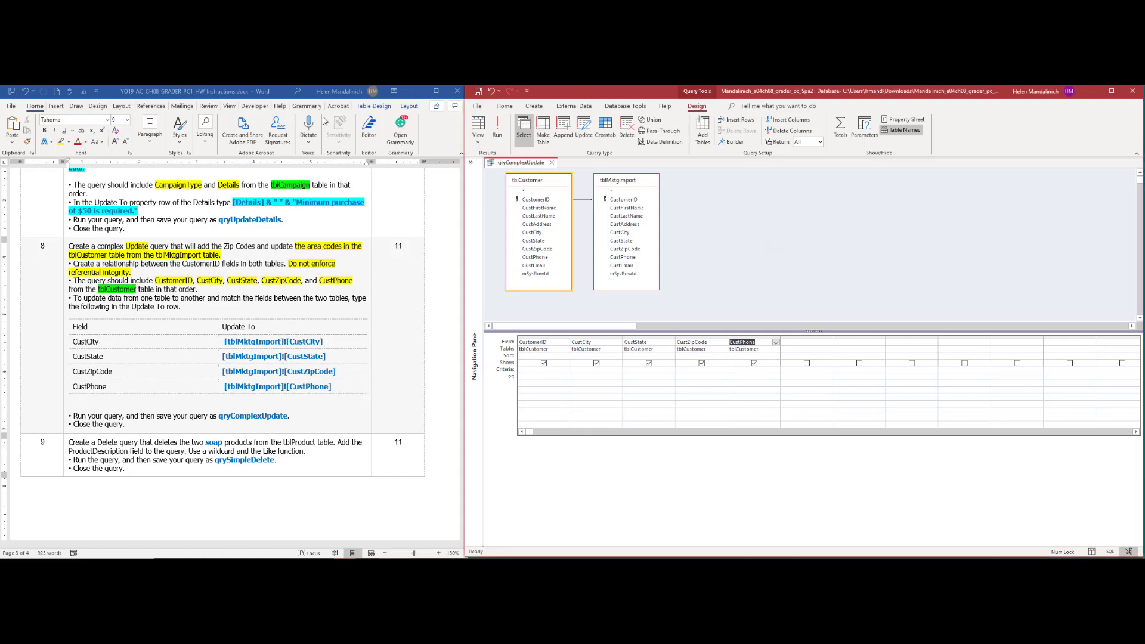
{"action": "left_click", "coordinate": [585, 130]}
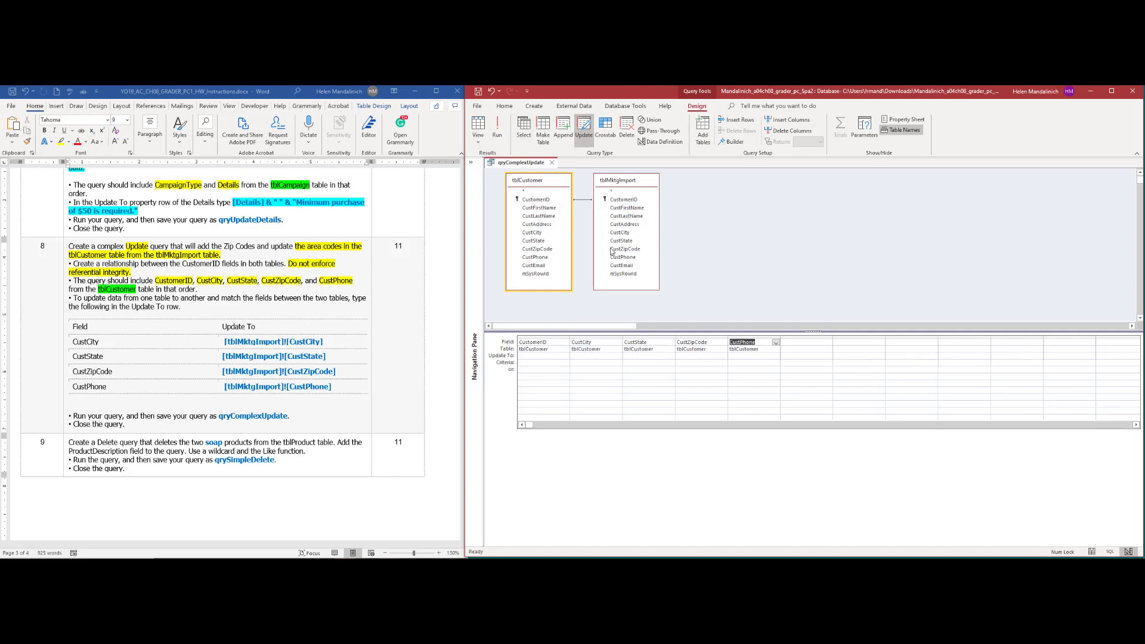
Enter [tblMktgImport]![CustCity] as the Update To expression in the CustomerID column.
{"action": "right_click", "coordinate": [547, 356]}
{"action": "left_click", "coordinate": [571, 429]}
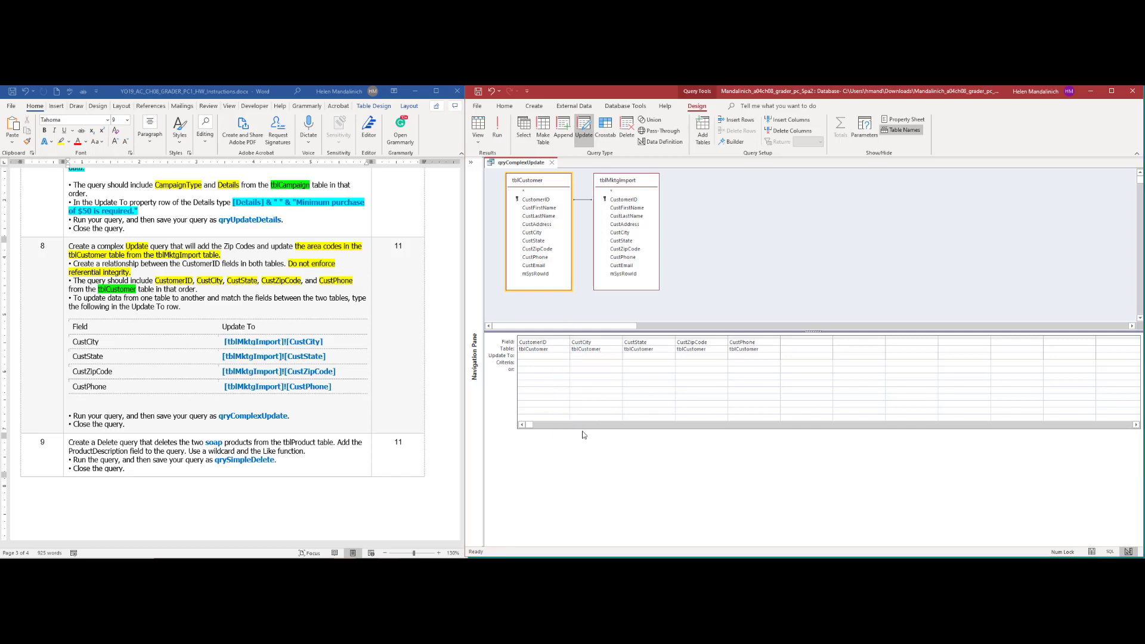
{"action": "type", "text": "["}
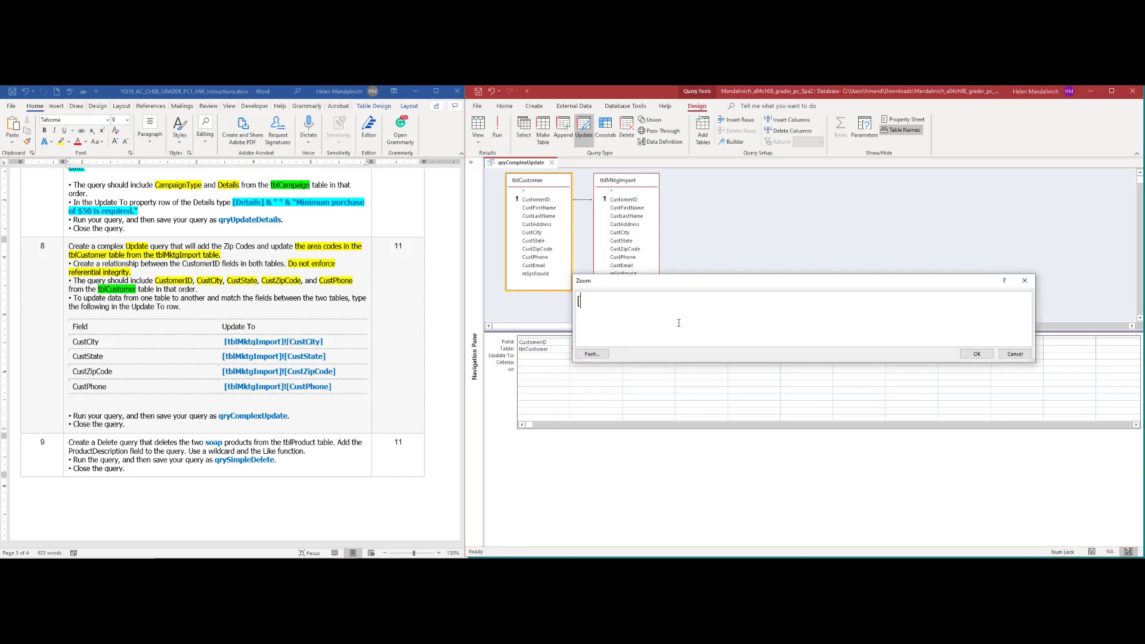
{"action": "type", "text": "tblMktgImport"}
{"action": "type", "text": "]![C"}
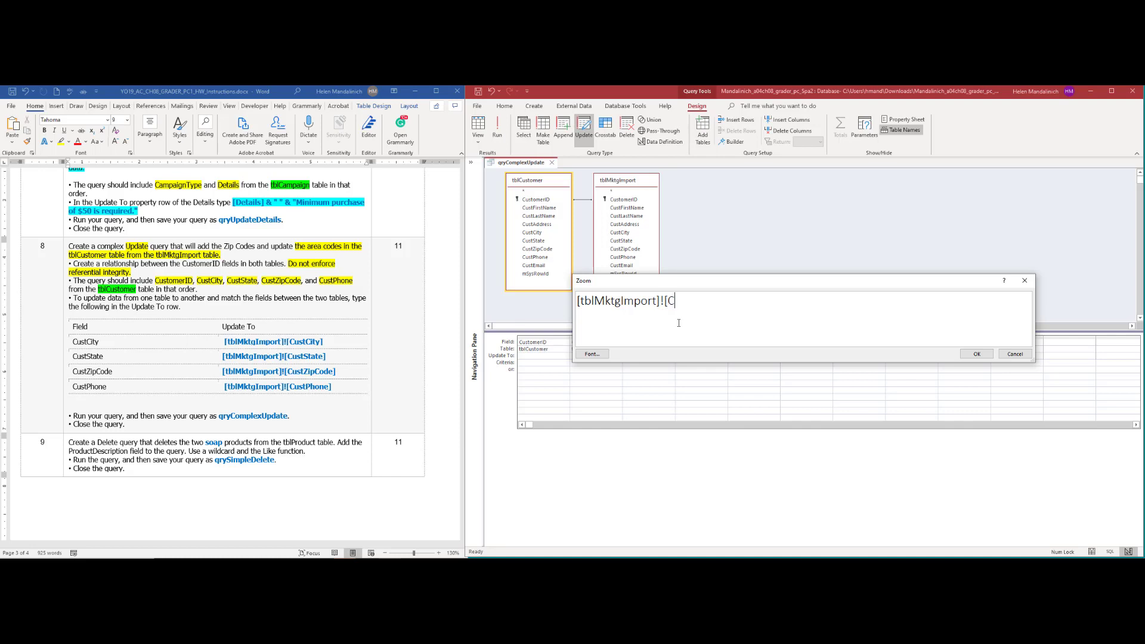
{"action": "type", "text": "ustCity]"}
{"action": "left_click", "coordinate": [972, 356]}
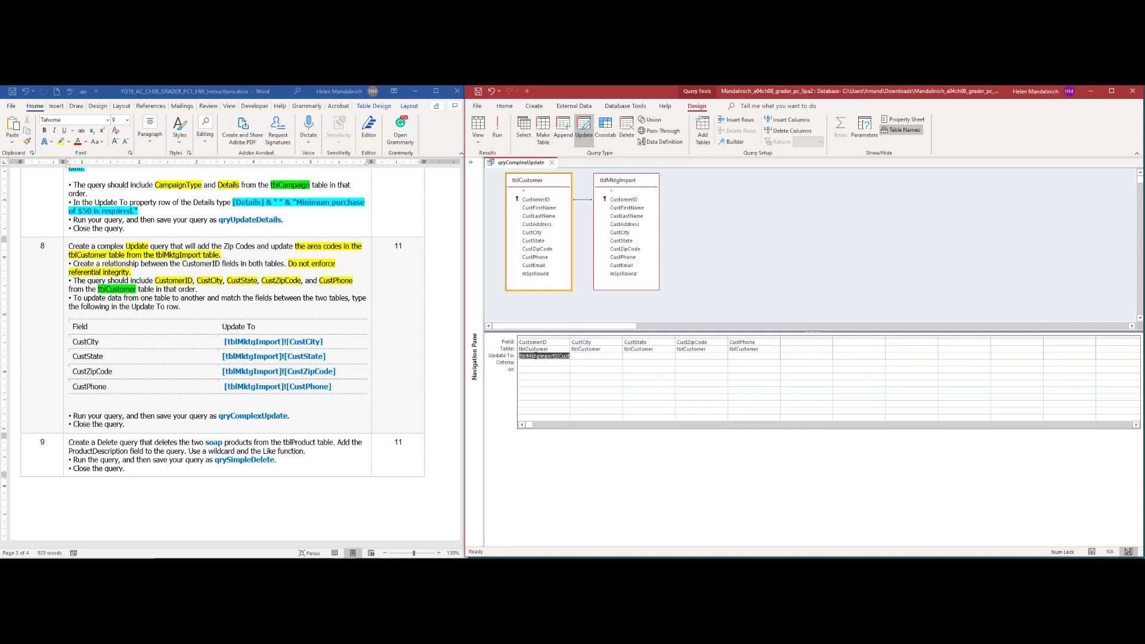
{"action": "right_click", "coordinate": [523, 356]}
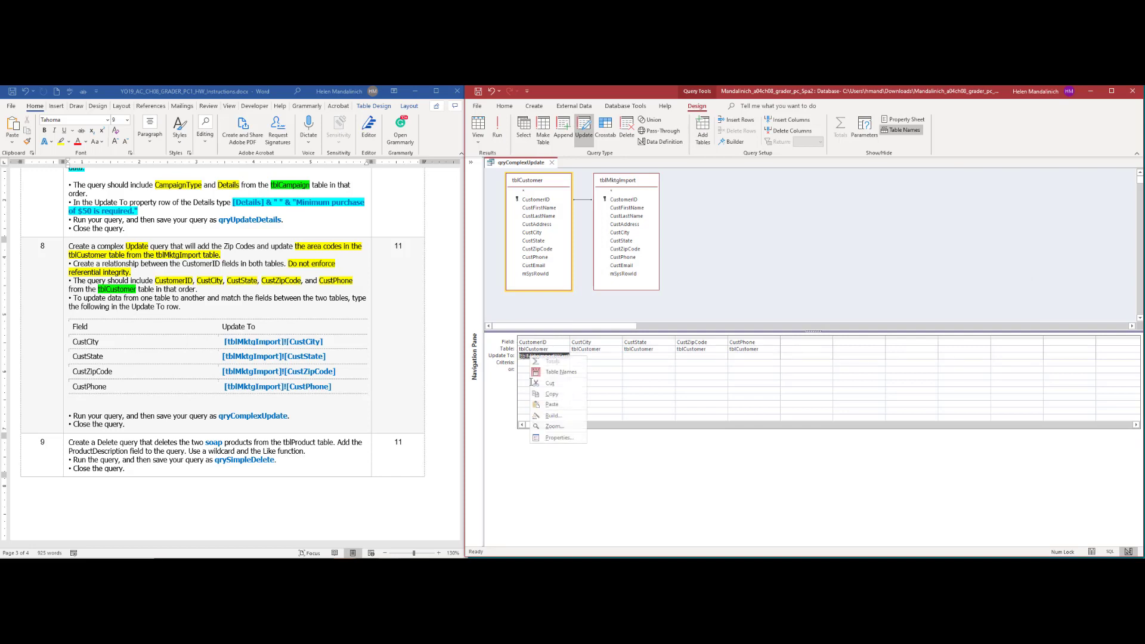
{"action": "left_click", "coordinate": [548, 430]}
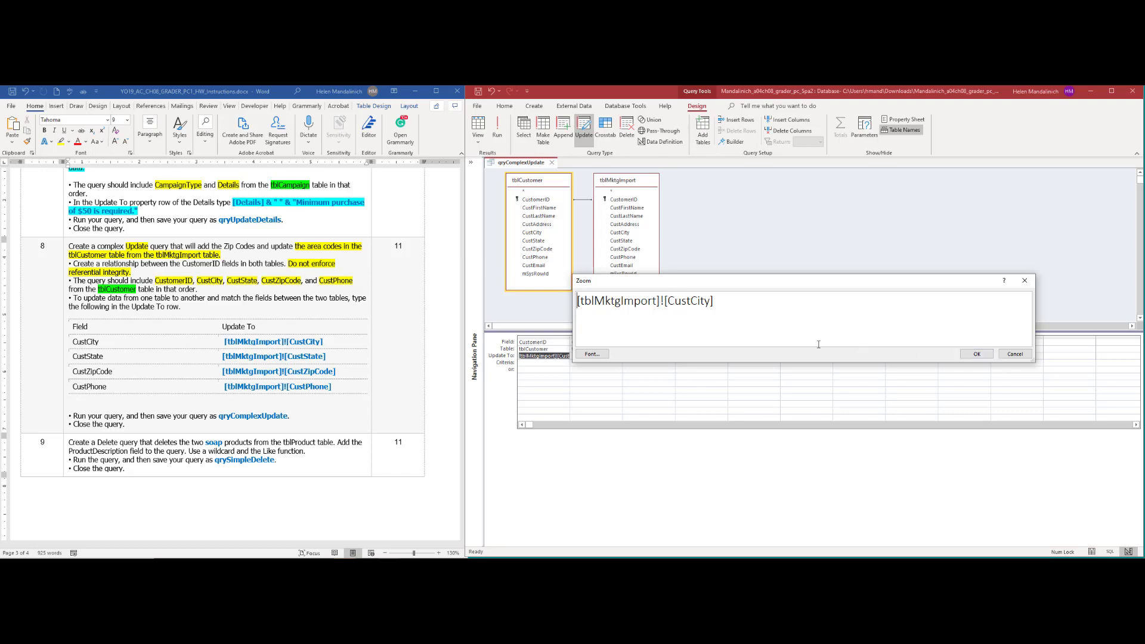
{"action": "left_click_drag", "start_coordinate": [730, 300], "coordinate": [537, 303]}
{"action": "key", "text": "ctrl+c"}
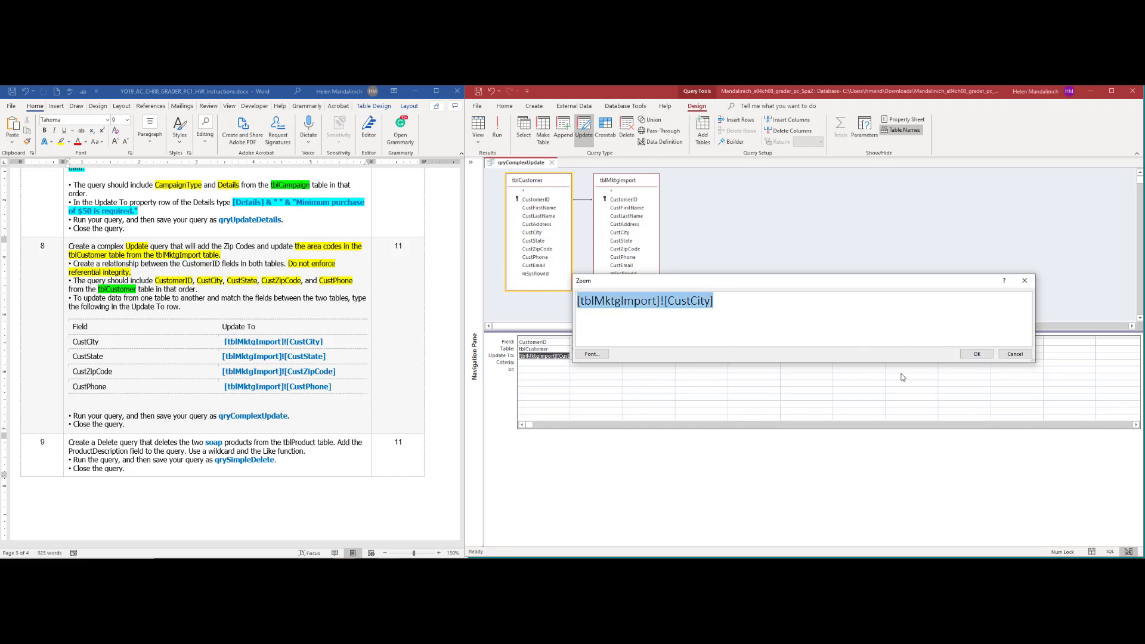
{"action": "left_click", "coordinate": [969, 355]}
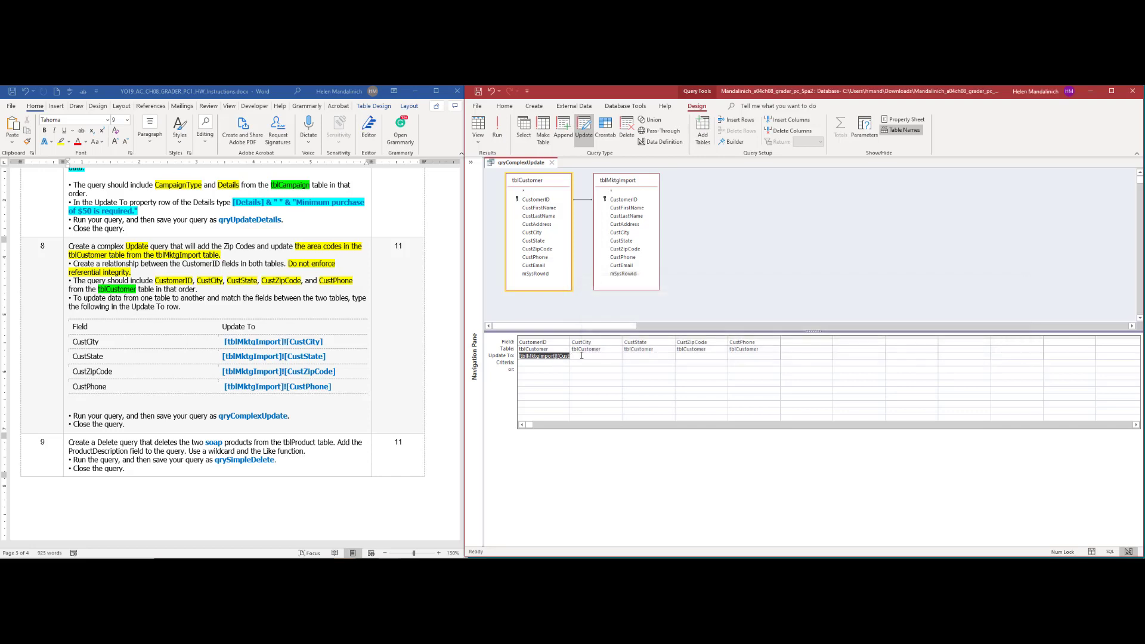
{"action": "left_click", "coordinate": [582, 355]}
{"action": "right_click", "coordinate": [604, 360]}
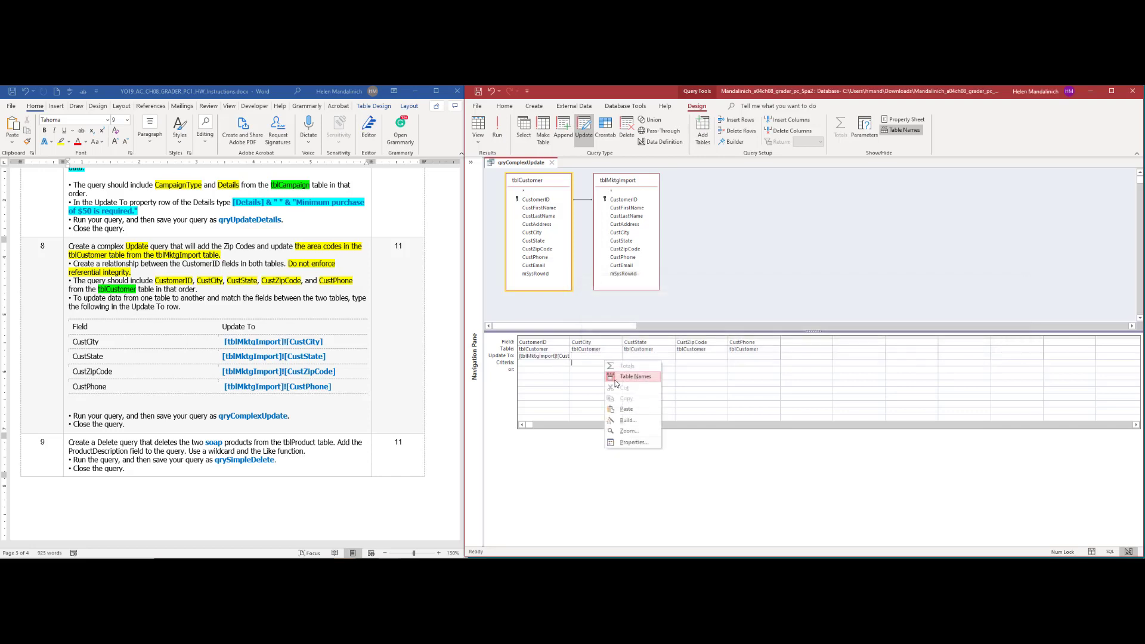
{"action": "left_click", "coordinate": [619, 430]}
{"action": "key", "text": "ctrl+v"}
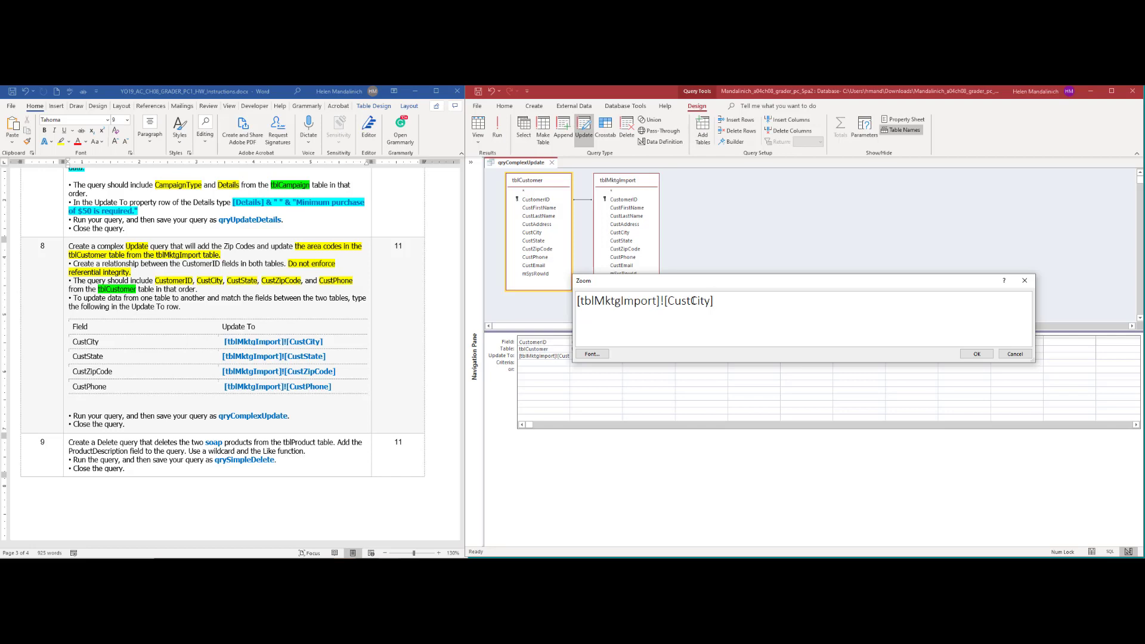
{"action": "left_click", "coordinate": [1015, 354]}
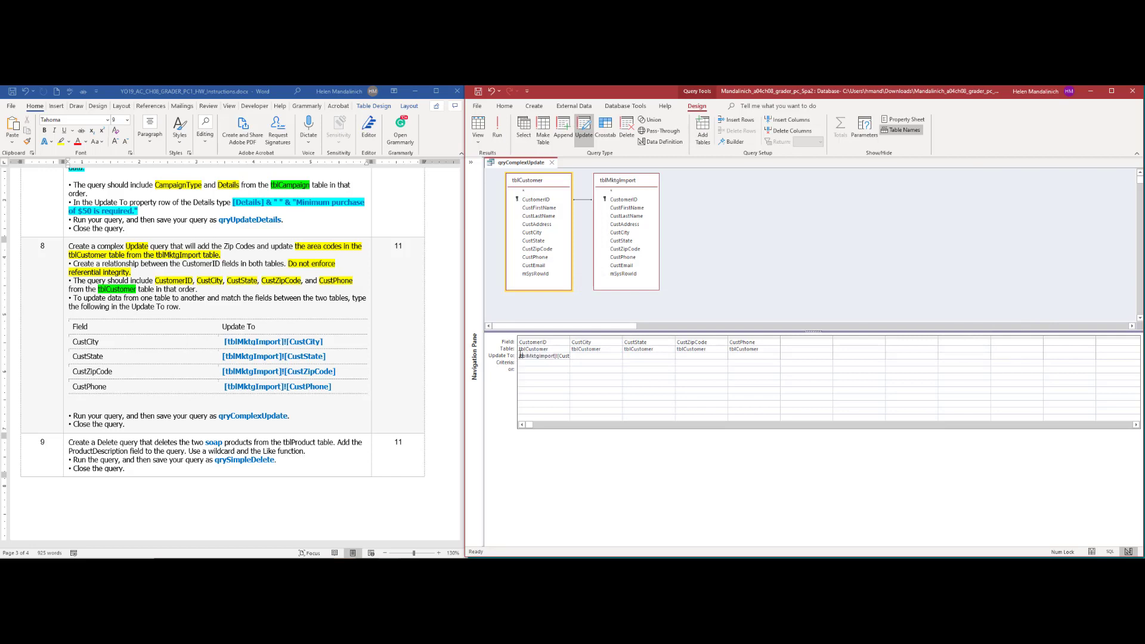
Move the Update To expression from the CustomerID column to the CustCity column.
{"action": "left_click_drag", "start_coordinate": [518, 356], "coordinate": [634, 360]}
{"action": "key", "text": "ctrl+c"}
{"action": "key", "text": "Delete"}
{"action": "key", "text": "ctrl+v"}
Enter [tblMktgImport]![CustState] as the Update To expression in the CustState column.
{"action": "left_click", "coordinate": [638, 357]}
{"action": "key", "text": "ctrl+v"}
{"action": "right_click", "coordinate": [658, 357]}
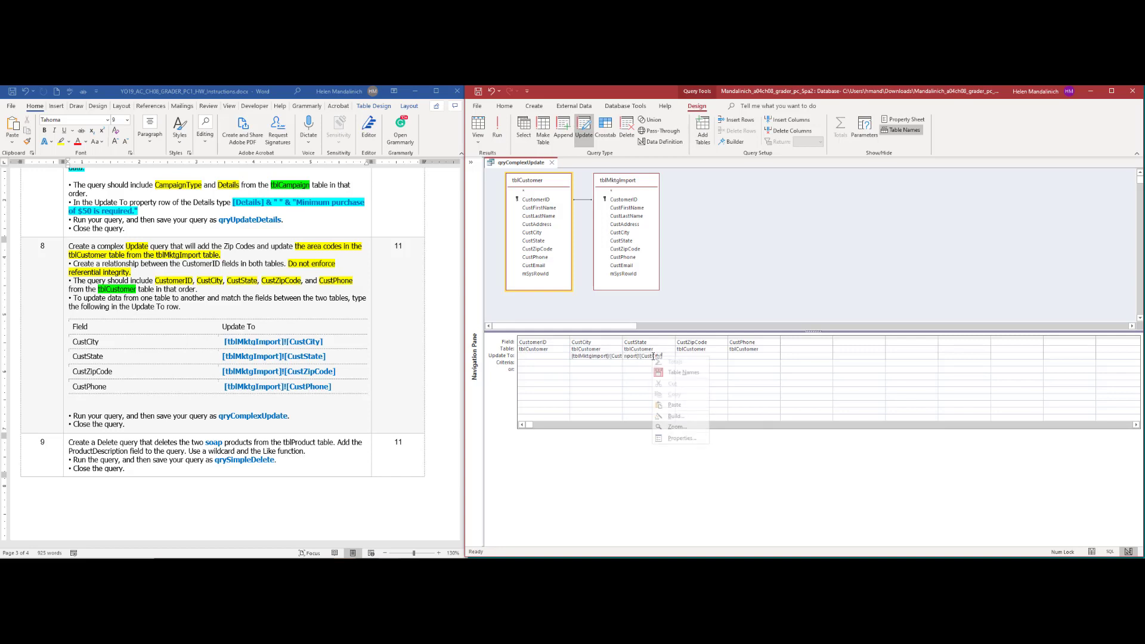
{"action": "left_click", "coordinate": [677, 424]}
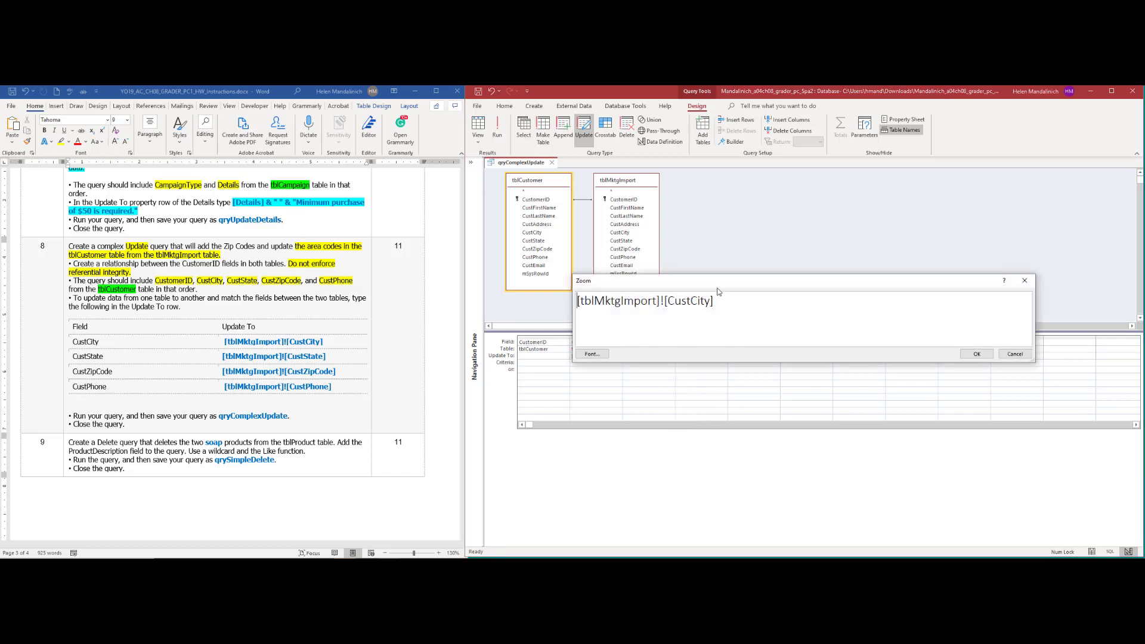
{"action": "left_click_drag", "start_coordinate": [795, 280], "coordinate": [857, 384]}
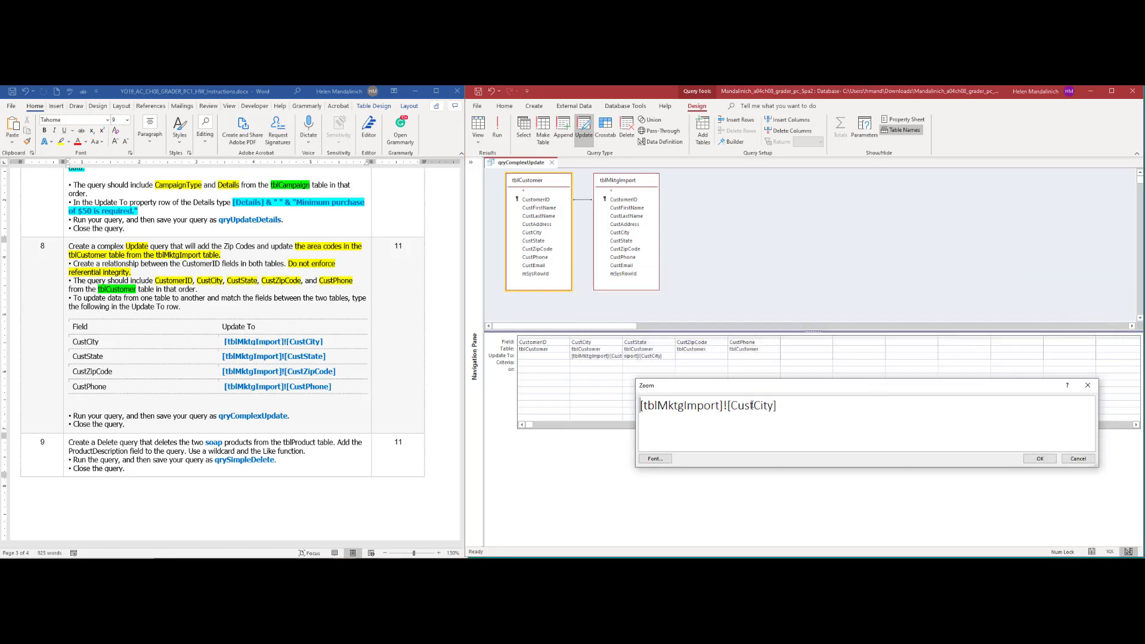
{"action": "left_click_drag", "start_coordinate": [754, 406], "coordinate": [773, 405]}
{"action": "type", "text": "State"}
{"action": "left_click", "coordinate": [1039, 458]}
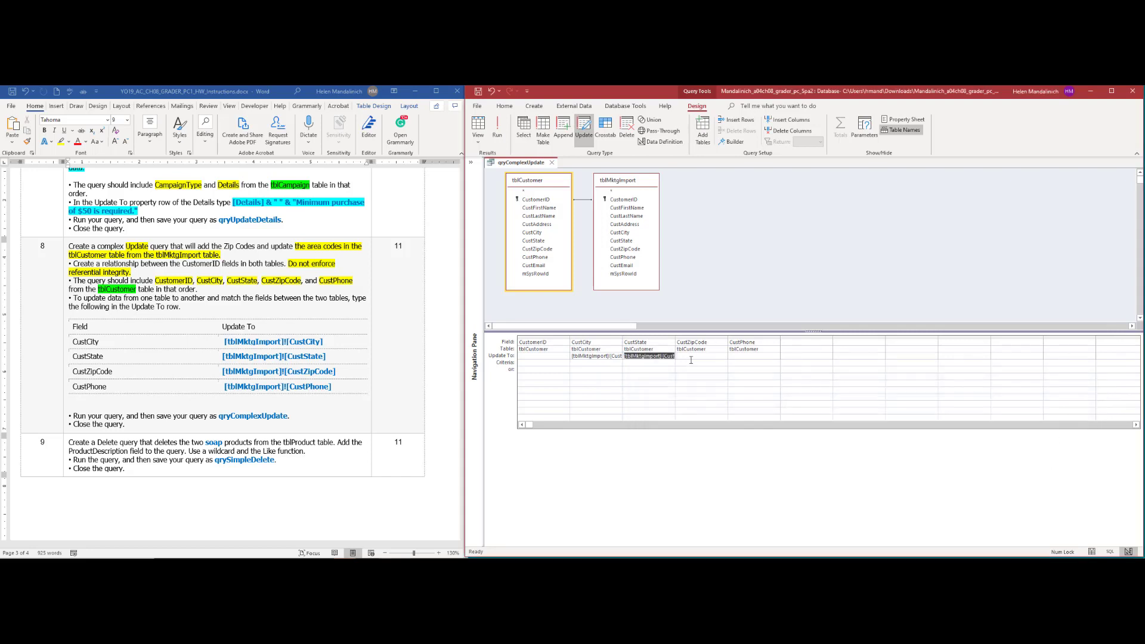
Enter [tblMktgImport]![CustZipCode] as the Update To expression in the CustZipCode column.
{"action": "left_click", "coordinate": [691, 360]}
{"action": "right_click", "coordinate": [695, 360]}
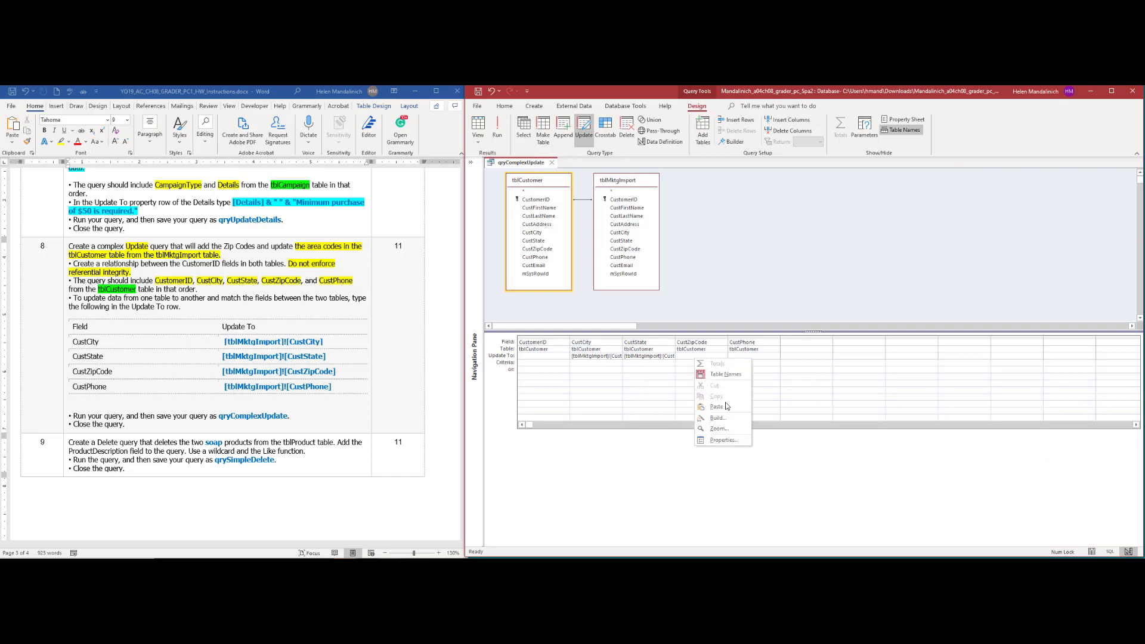
{"action": "left_click", "coordinate": [719, 428]}
{"action": "key", "text": "ctrl+v"}
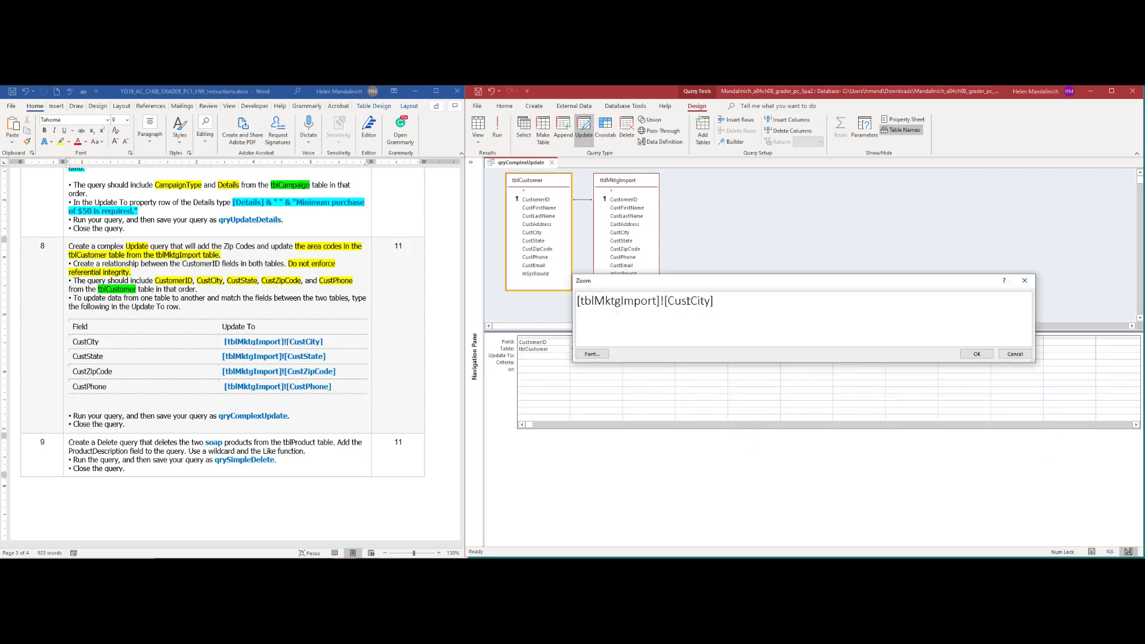
{"action": "left_click_drag", "start_coordinate": [690, 301], "coordinate": [713, 303]}
{"action": "type", "text": "ZOo"}
{"action": "key", "text": "BackSpace"}
{"action": "key", "text": "BackSpace"}
{"action": "type", "text": "ipCode"}
{"action": "type", "text": "]"}
{"action": "left_click", "coordinate": [963, 353]}
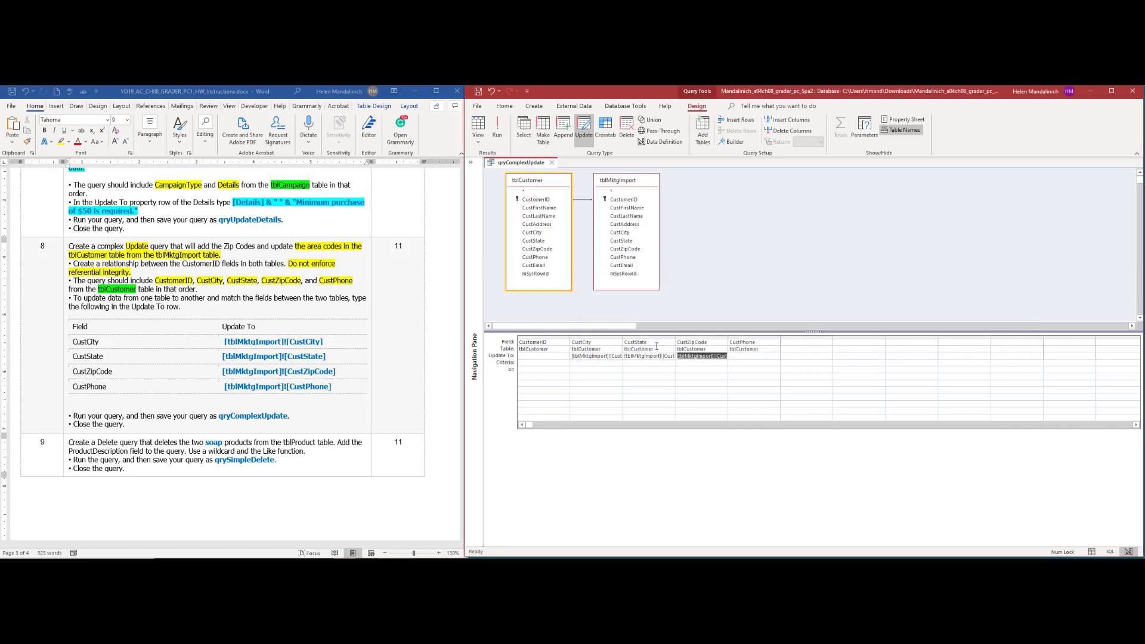
Enter [tblMktgImport]![CustPhone] as the Update To expression in the CustPhone column.
{"action": "left_click", "coordinate": [747, 356]}
{"action": "right_click", "coordinate": [746, 356]}
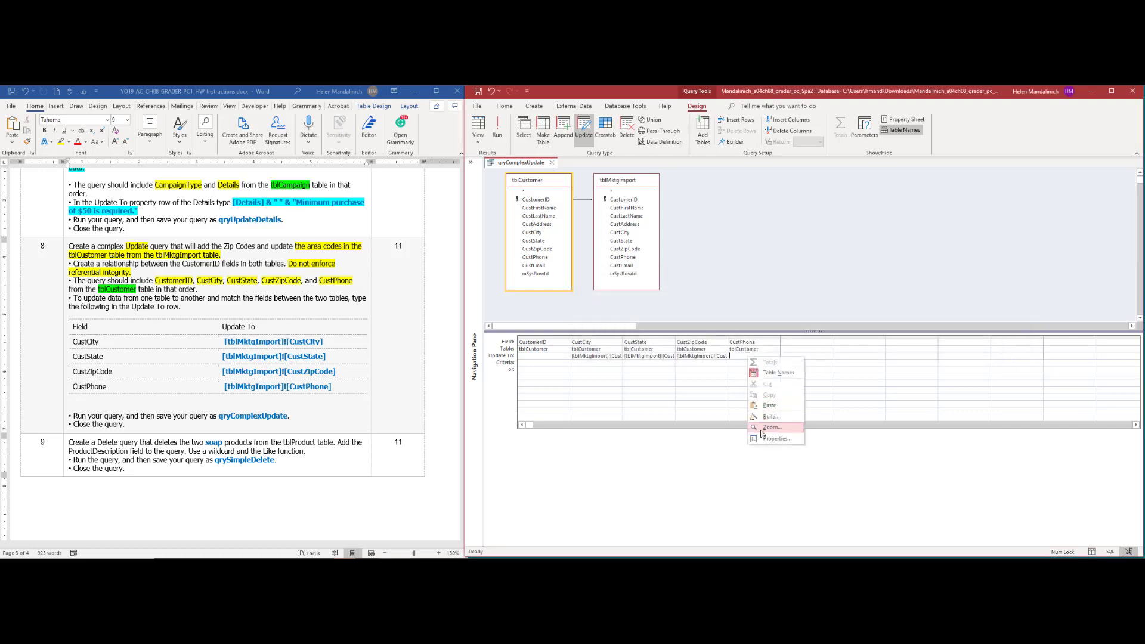
{"action": "left_click", "coordinate": [772, 438]}
{"action": "key", "text": "ctrl+v"}
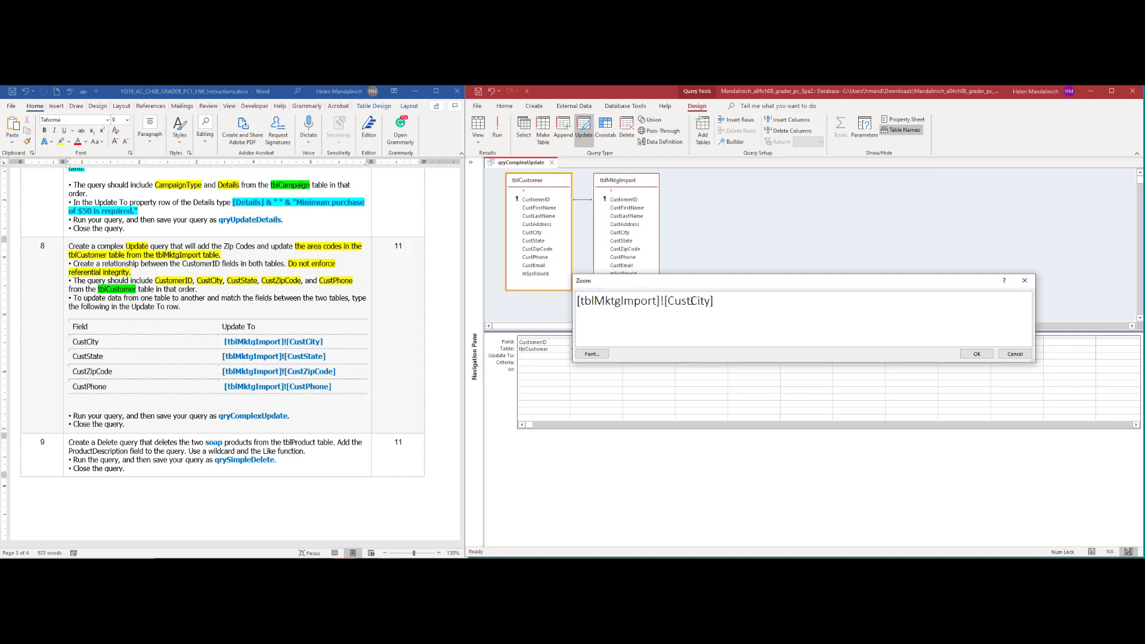
{"action": "left_click_drag", "start_coordinate": [691, 301], "coordinate": [710, 302]}
{"action": "type", "text": "Phone"}
{"action": "left_click", "coordinate": [976, 353]}
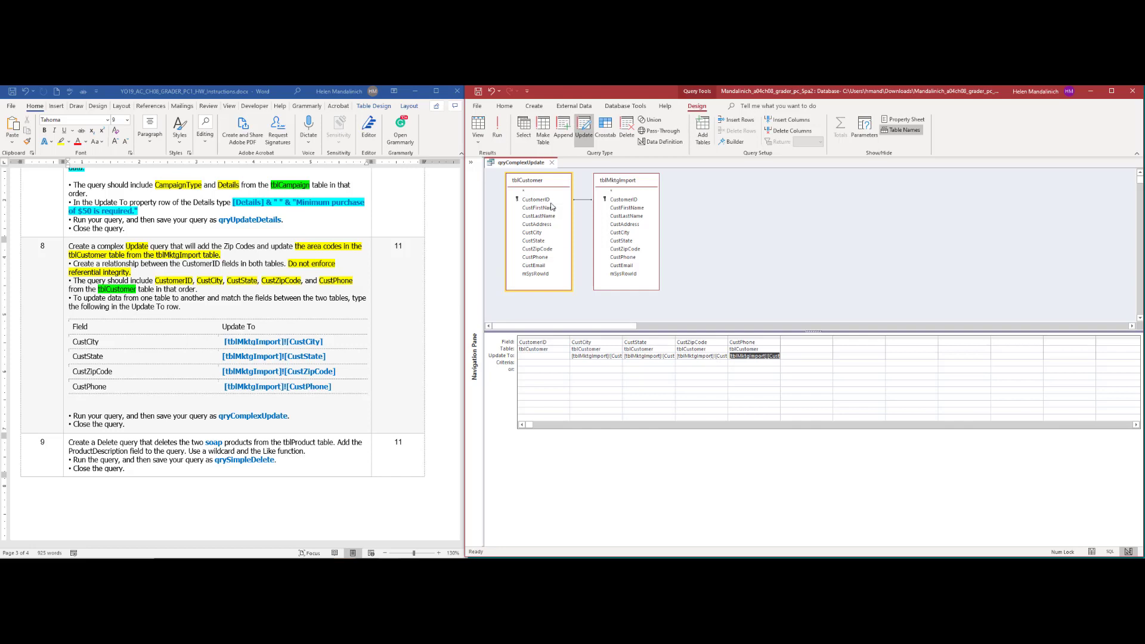
Save and run qryComplexUpdate, accept the row update, and close the query.
{"action": "left_click", "coordinate": [479, 93]}
{"action": "left_click", "coordinate": [494, 125]}
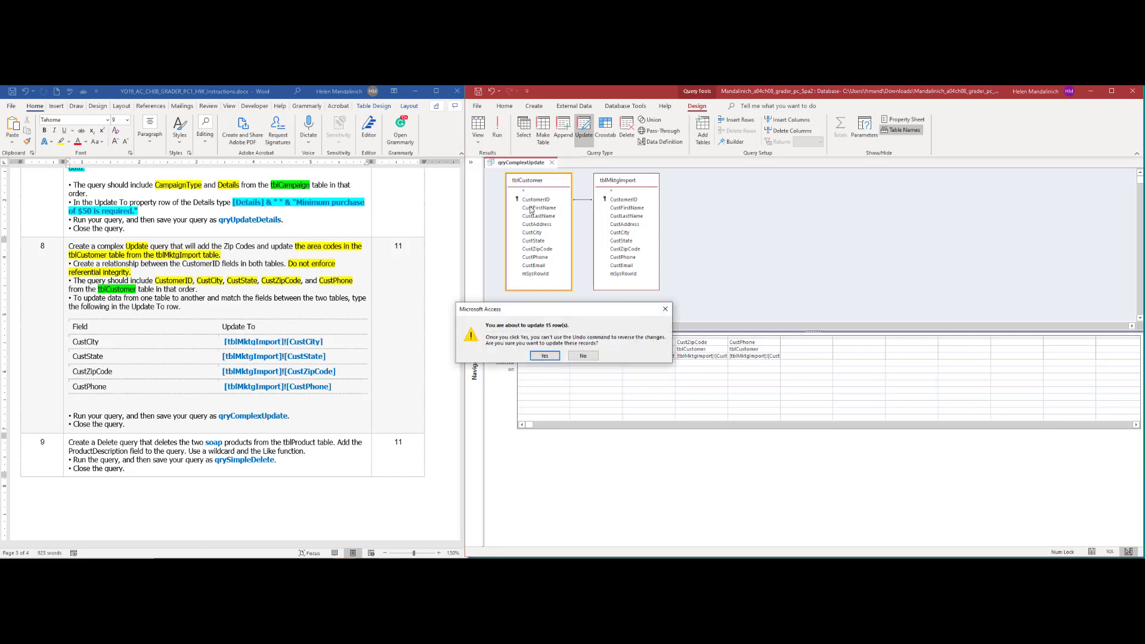
{"action": "left_click", "coordinate": [545, 356]}
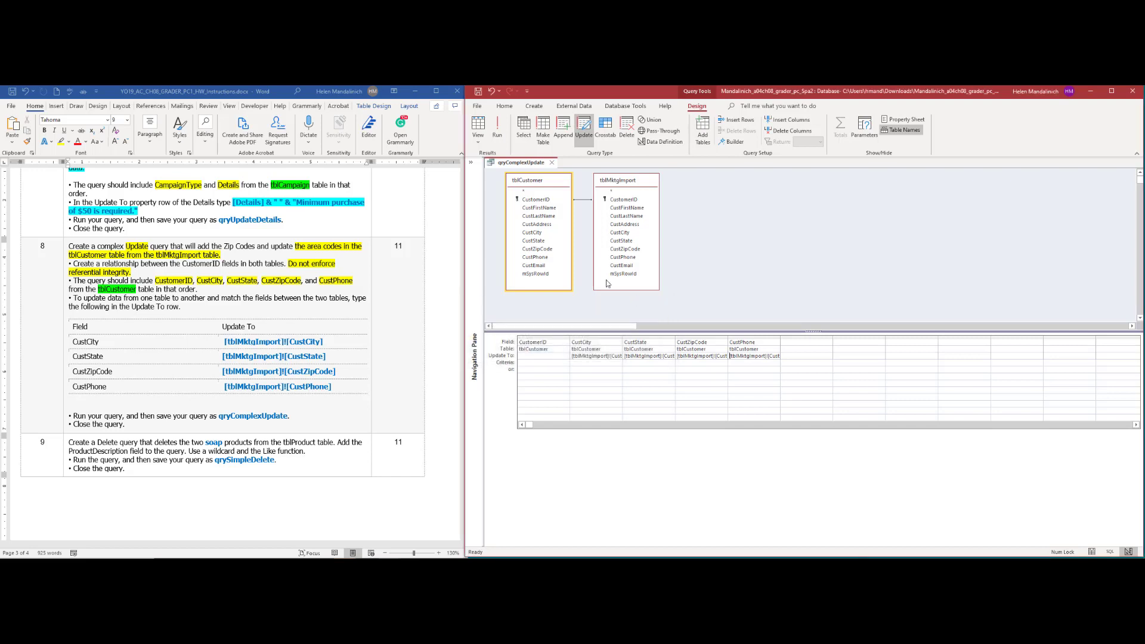
{"action": "left_click", "coordinate": [550, 162]}
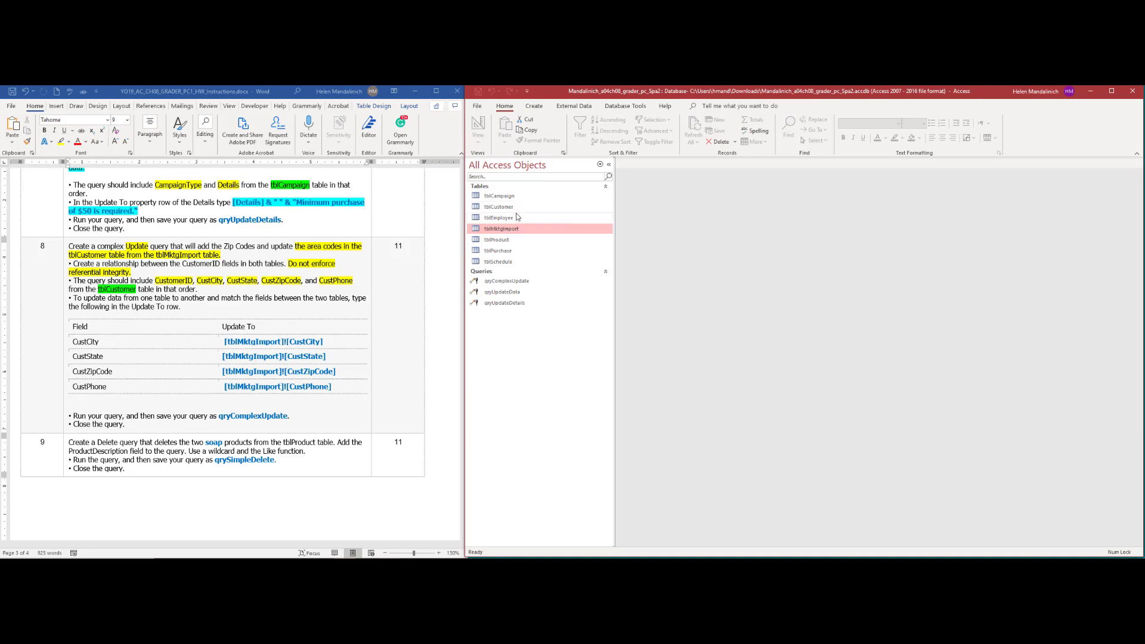
Compare the updated city, state, zip code and phone data in tblCustomer with tblMktgImport, and close both tables.
{"action": "double_click", "coordinate": [519, 207]}
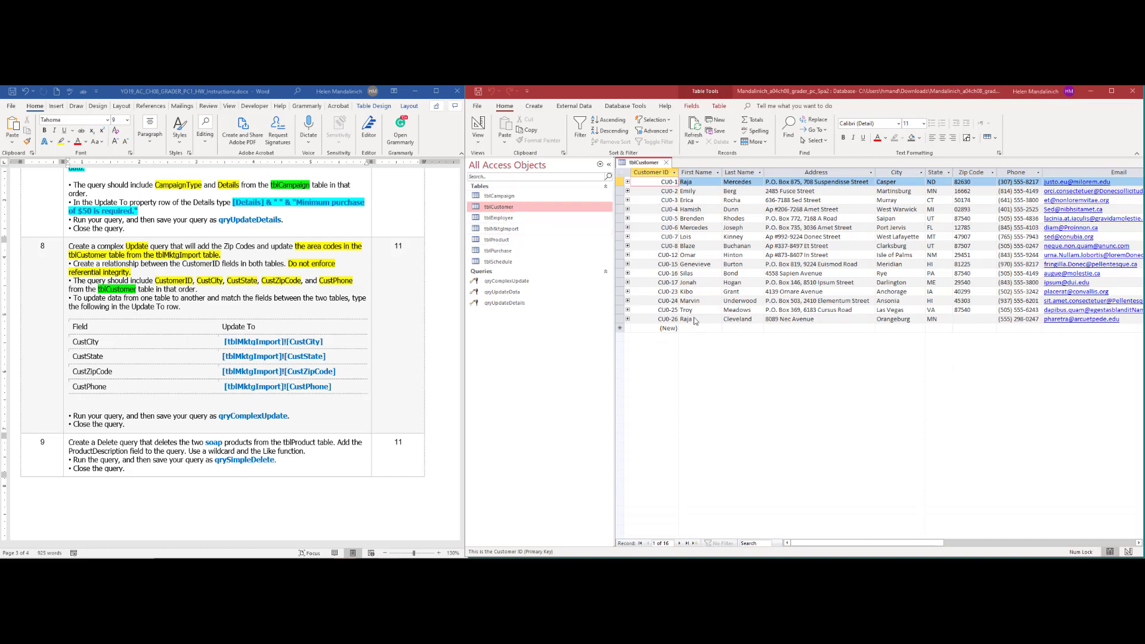
{"action": "double_click", "coordinate": [535, 231]}
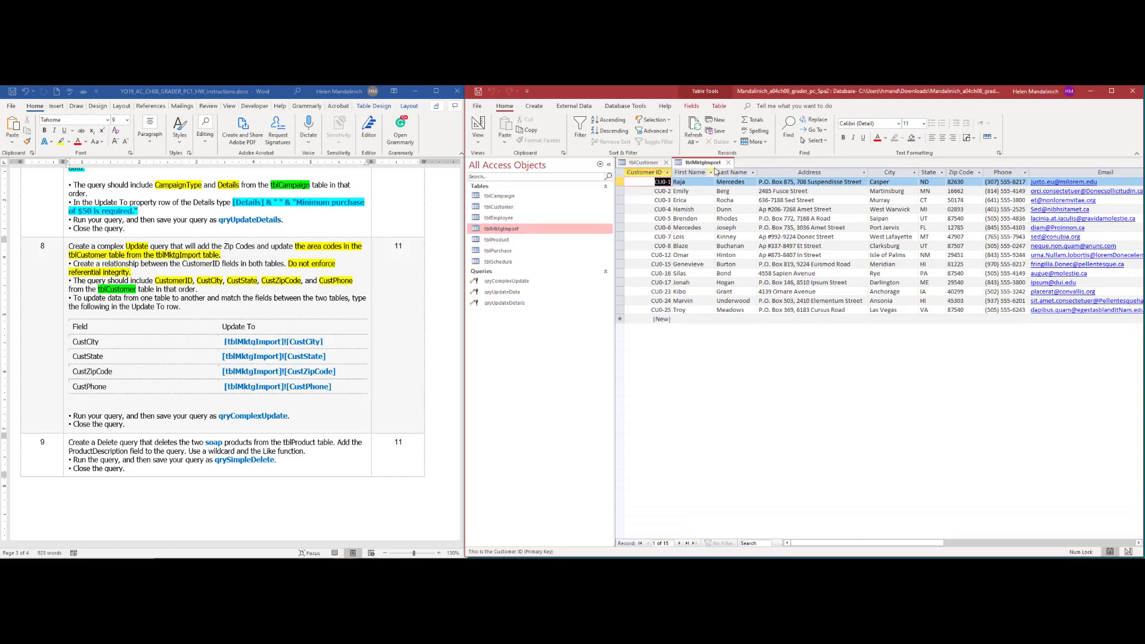
{"action": "left_click", "coordinate": [650, 165]}
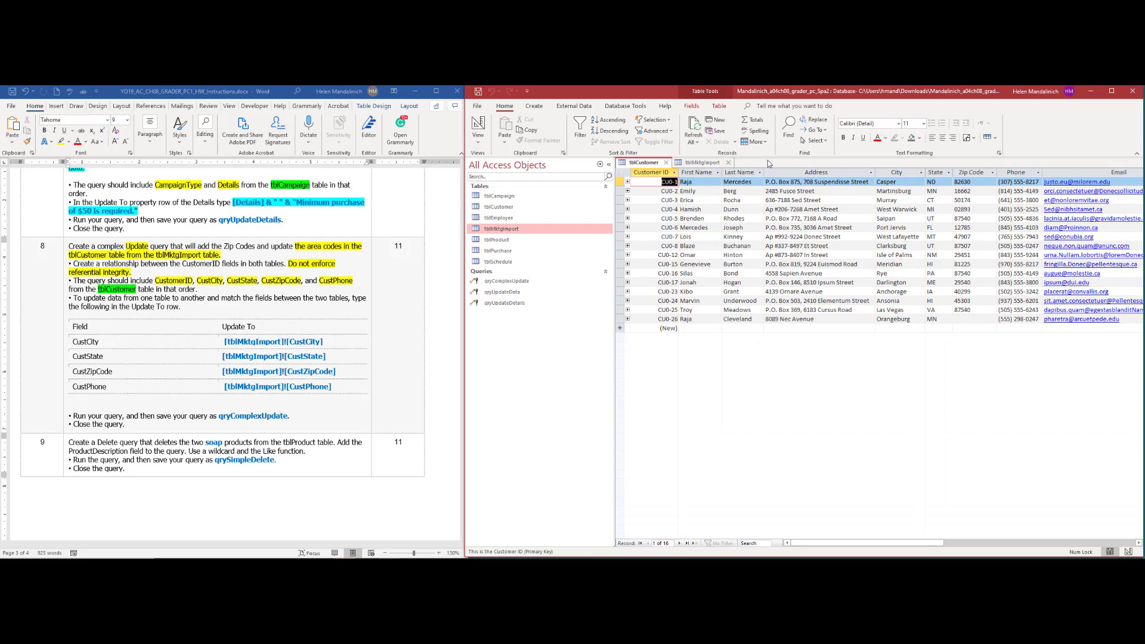
{"action": "left_click", "coordinate": [679, 163]}
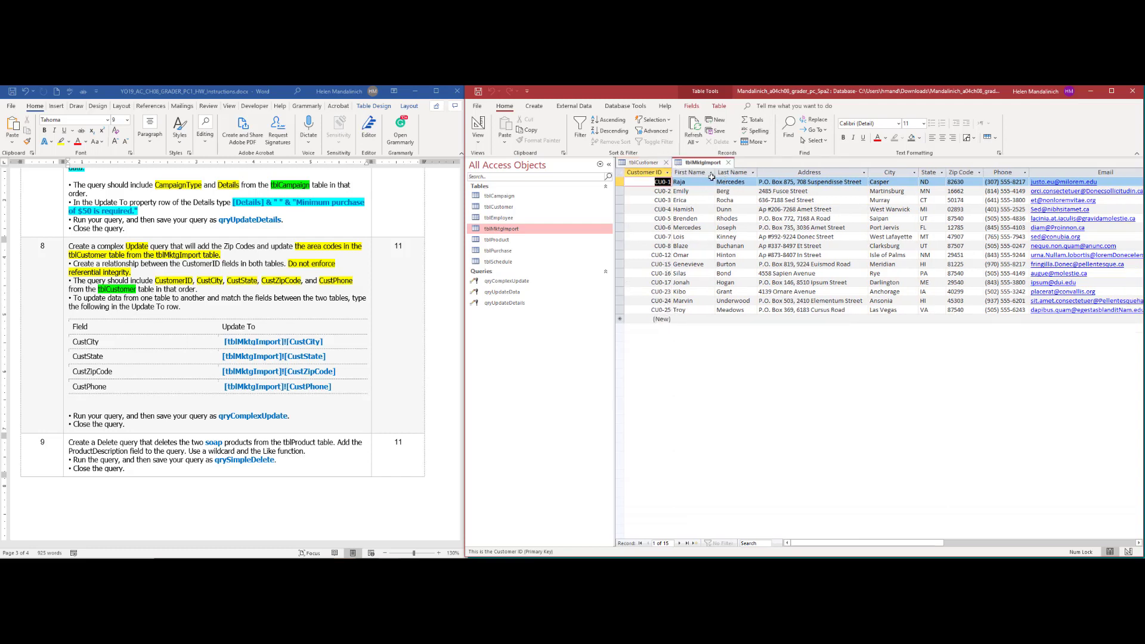
{"action": "left_click", "coordinate": [728, 162]}
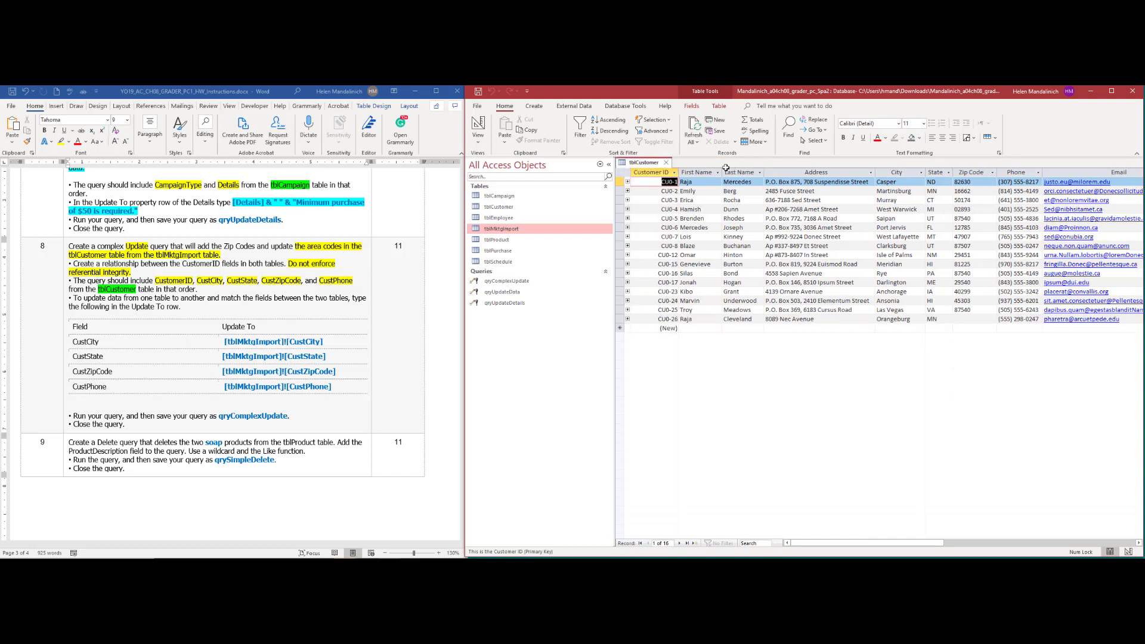
{"action": "left_click", "coordinate": [666, 163]}
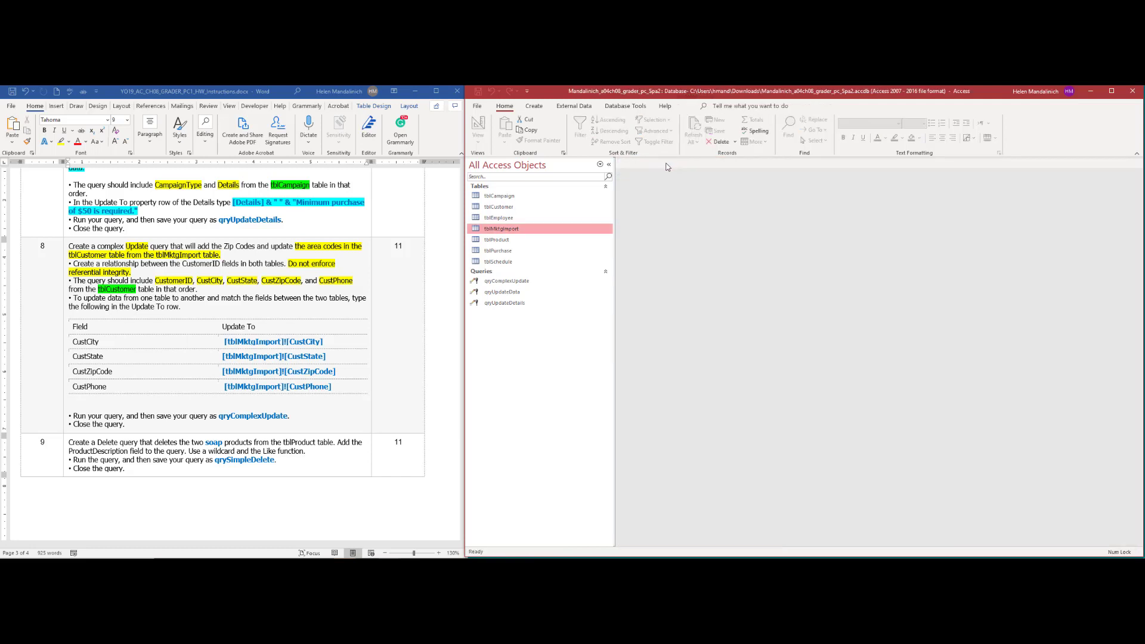
Switch to the Word instructions, highlight step number 8 in yellow, and read the remaining steps.
{"action": "left_click", "coordinate": [51, 249]}
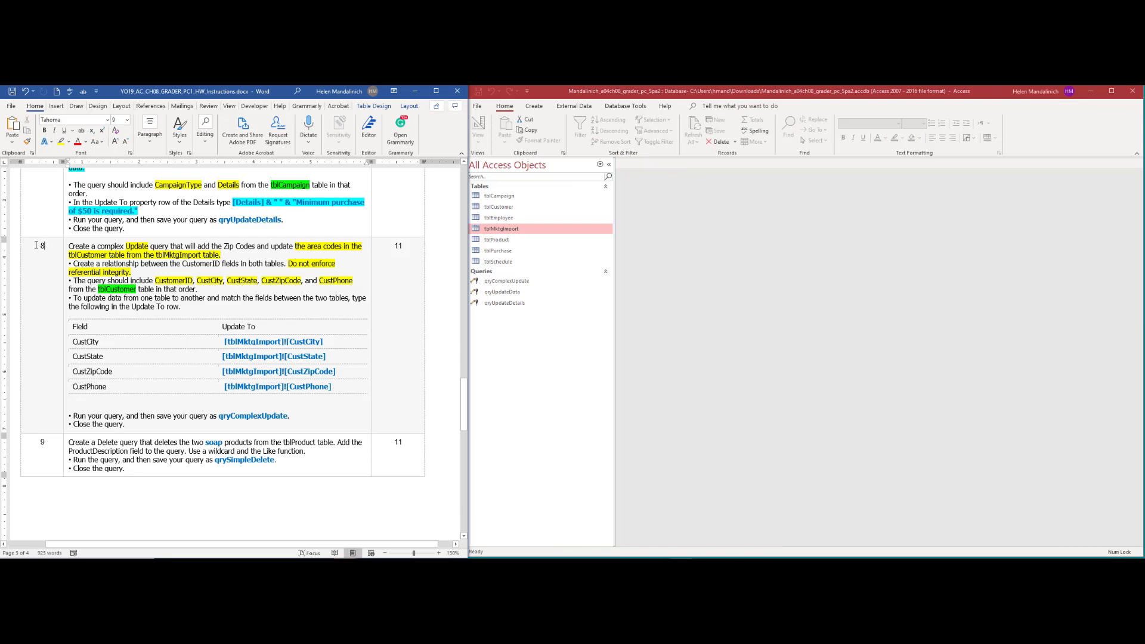
{"action": "double_click", "coordinate": [39, 246]}
{"action": "scroll", "coordinate": [223, 423], "scroll_direction": "down", "scroll_amount": 3}
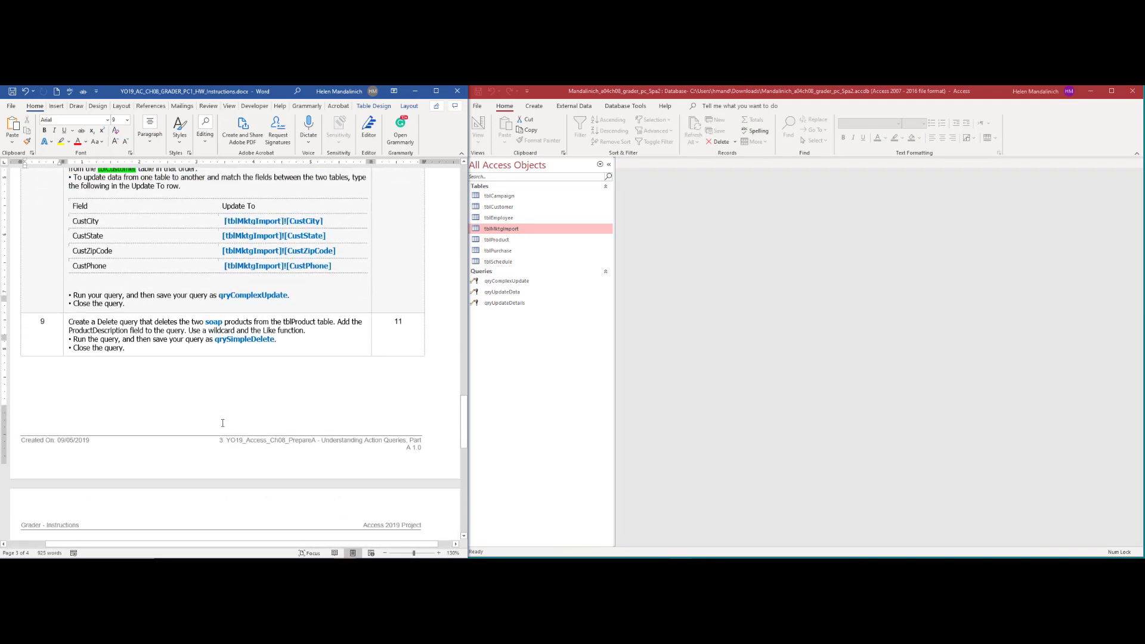
{"action": "scroll", "coordinate": [223, 422], "scroll_direction": "down", "scroll_amount": 4}
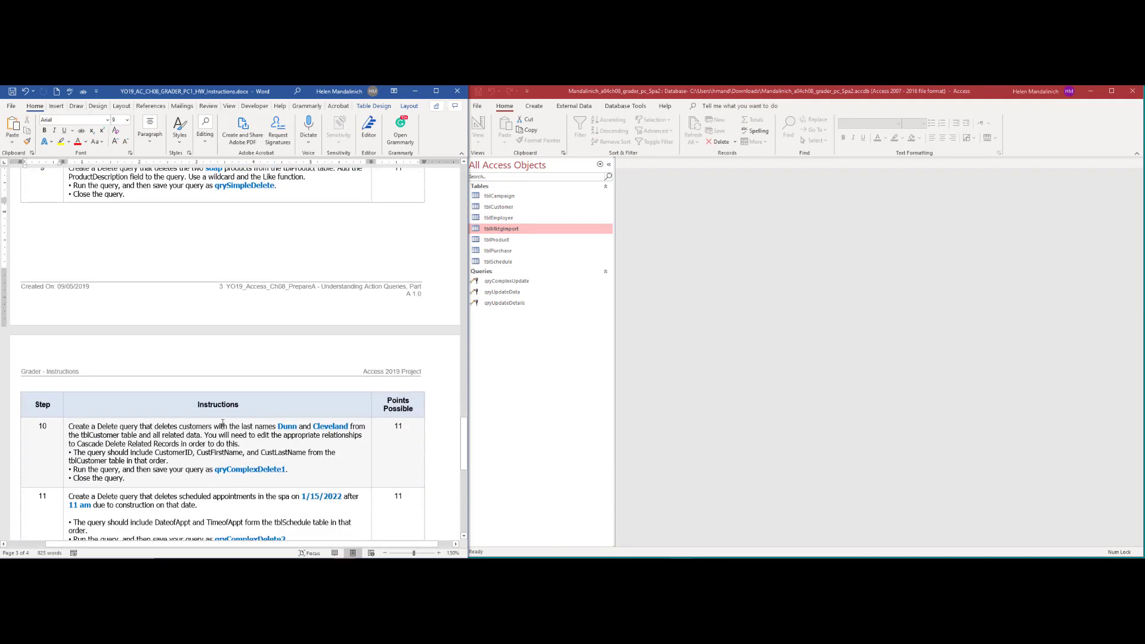
{"action": "scroll", "coordinate": [223, 423], "scroll_direction": "down", "scroll_amount": 4}
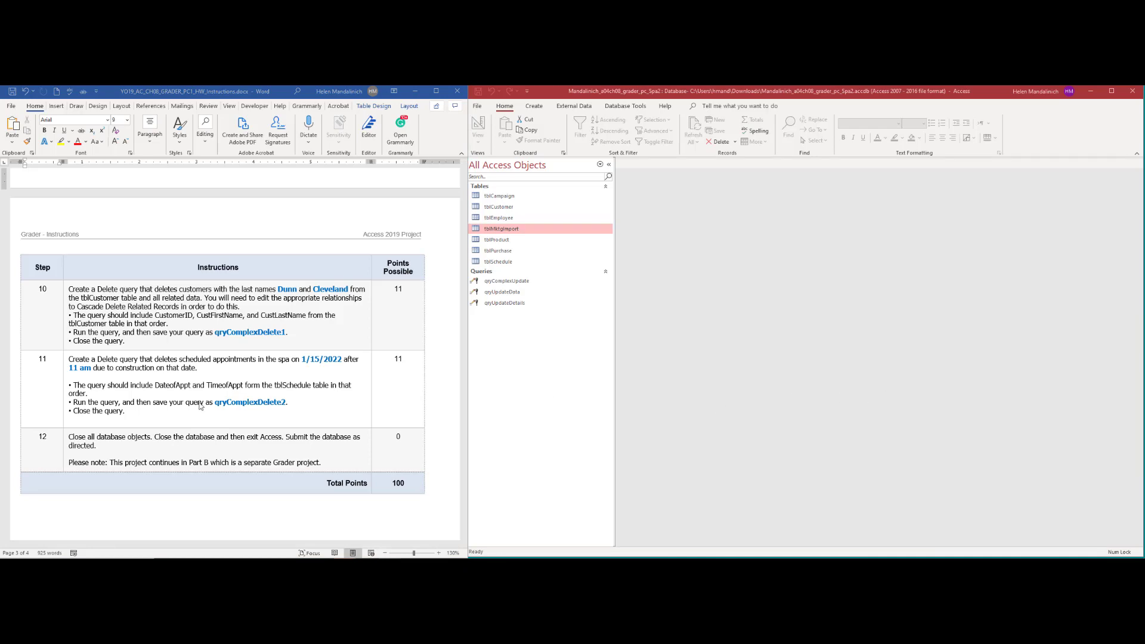
{"action": "scroll", "coordinate": [210, 409], "scroll_direction": "up", "scroll_amount": 6}
{"action": "scroll", "coordinate": [210, 409], "scroll_direction": "up", "scroll_amount": 5}
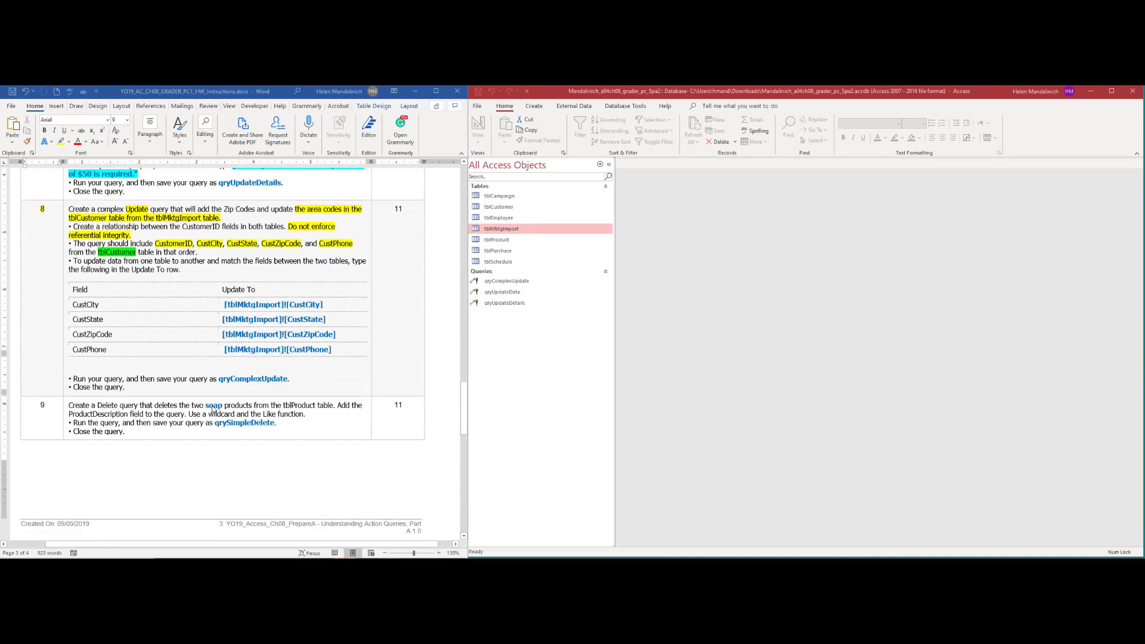
{"action": "scroll", "coordinate": [212, 409], "scroll_direction": "down", "scroll_amount": 6}
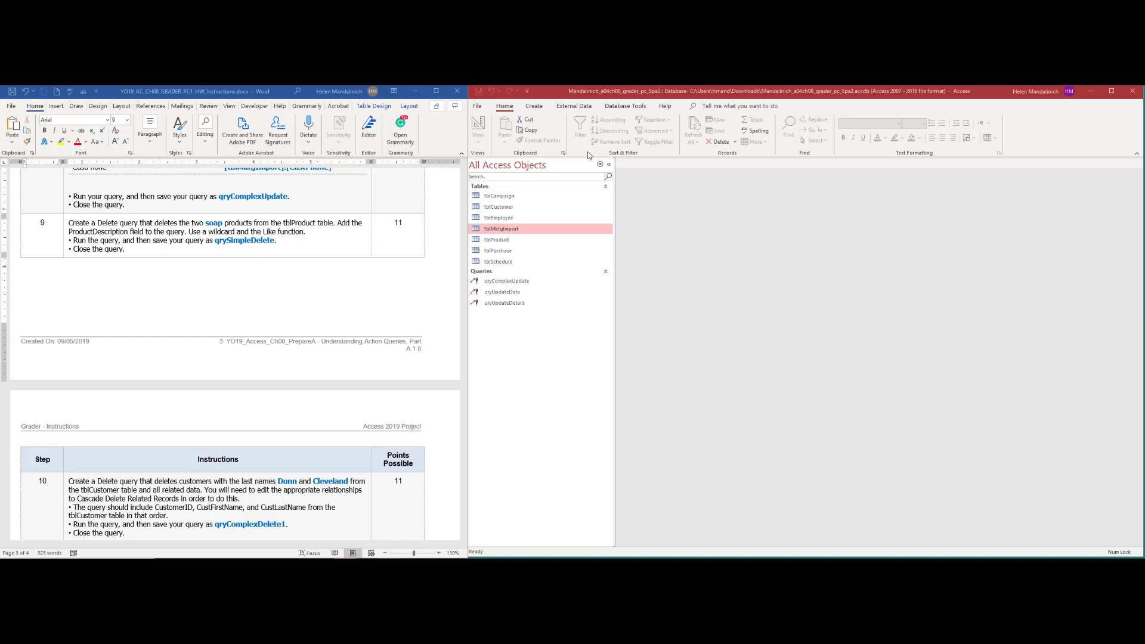
Switch to Access, examine the soap products in the tblProduct table, and close the table.
{"action": "left_click", "coordinate": [608, 168]}
{"action": "left_click", "coordinate": [474, 164]}
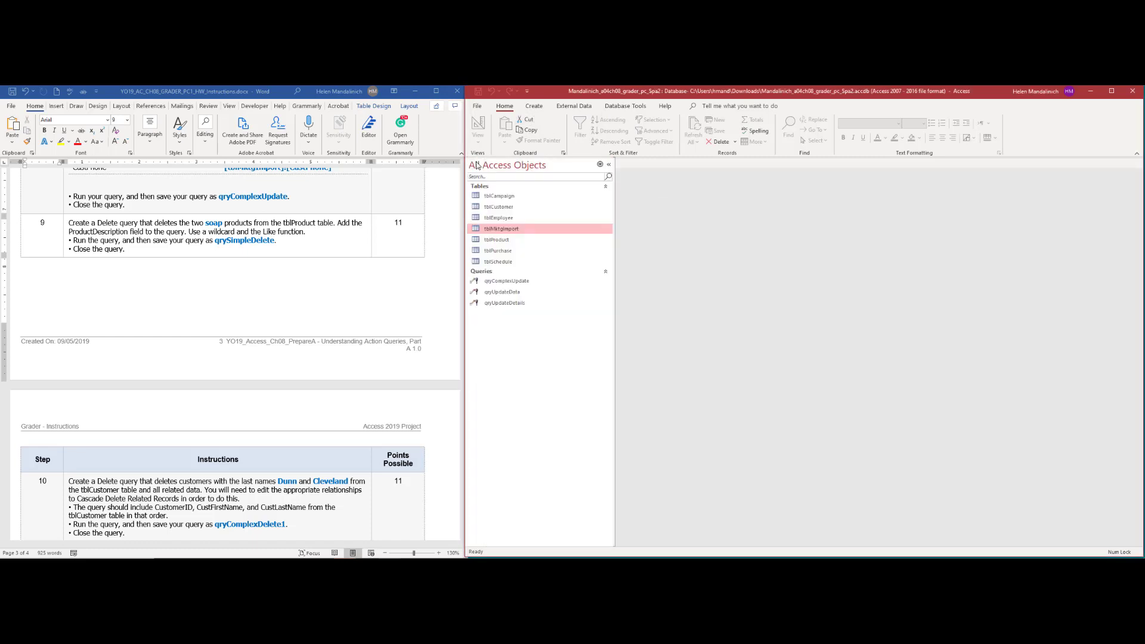
{"action": "double_click", "coordinate": [525, 240]}
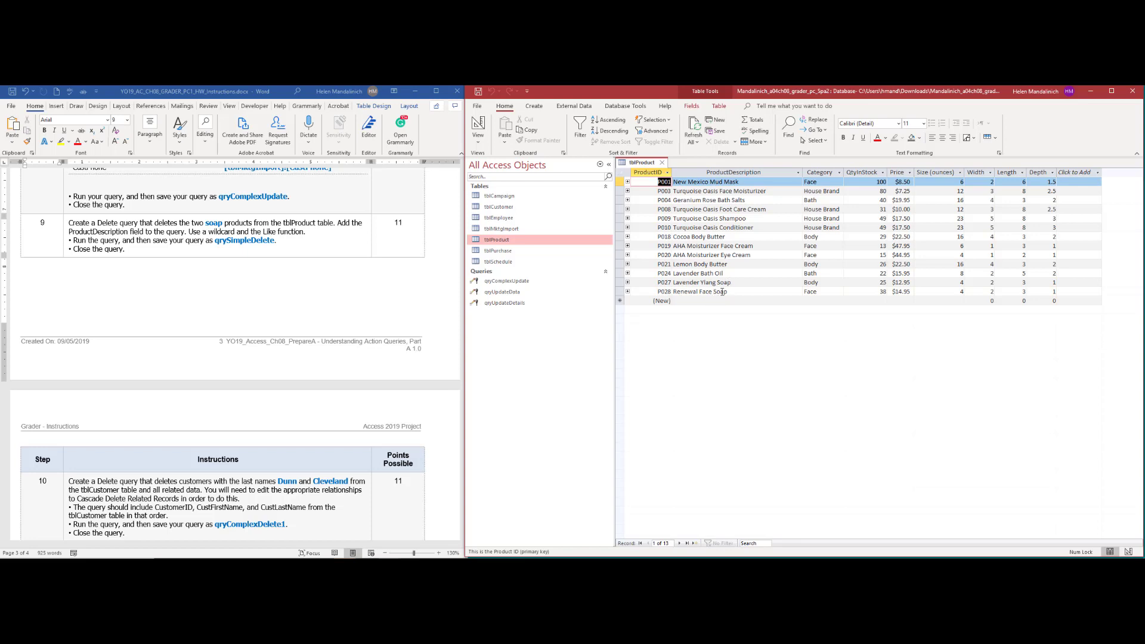
{"action": "left_click", "coordinate": [663, 163]}
Create a query in Design view with the ProductDescription field from tblProduct, and preview its records.
{"action": "left_click", "coordinate": [608, 164]}
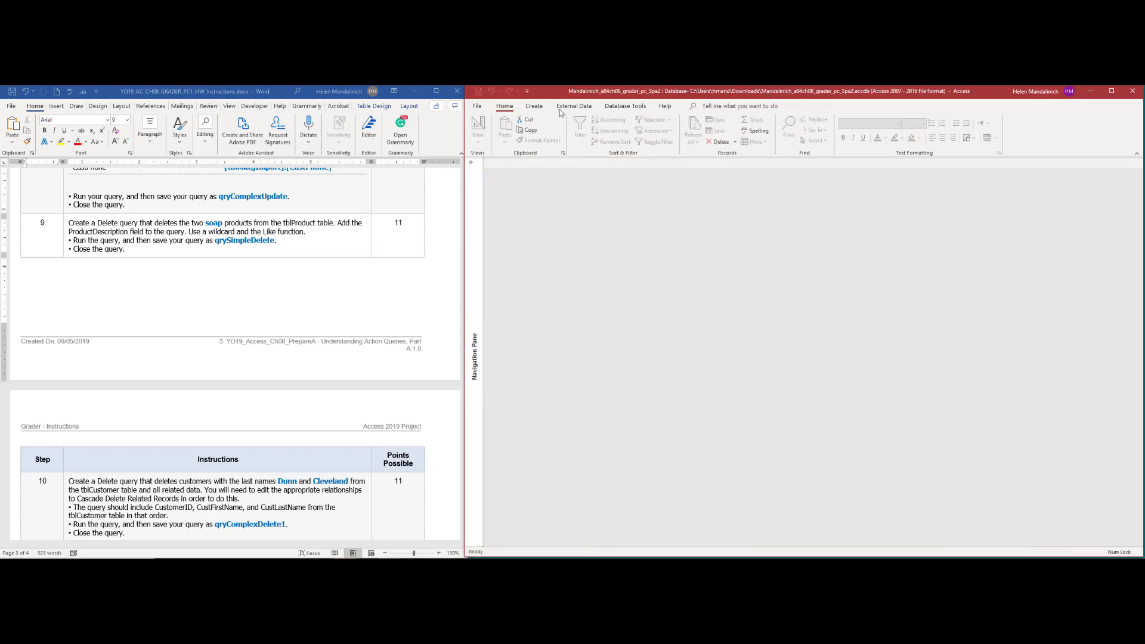
{"action": "left_click", "coordinate": [534, 106]}
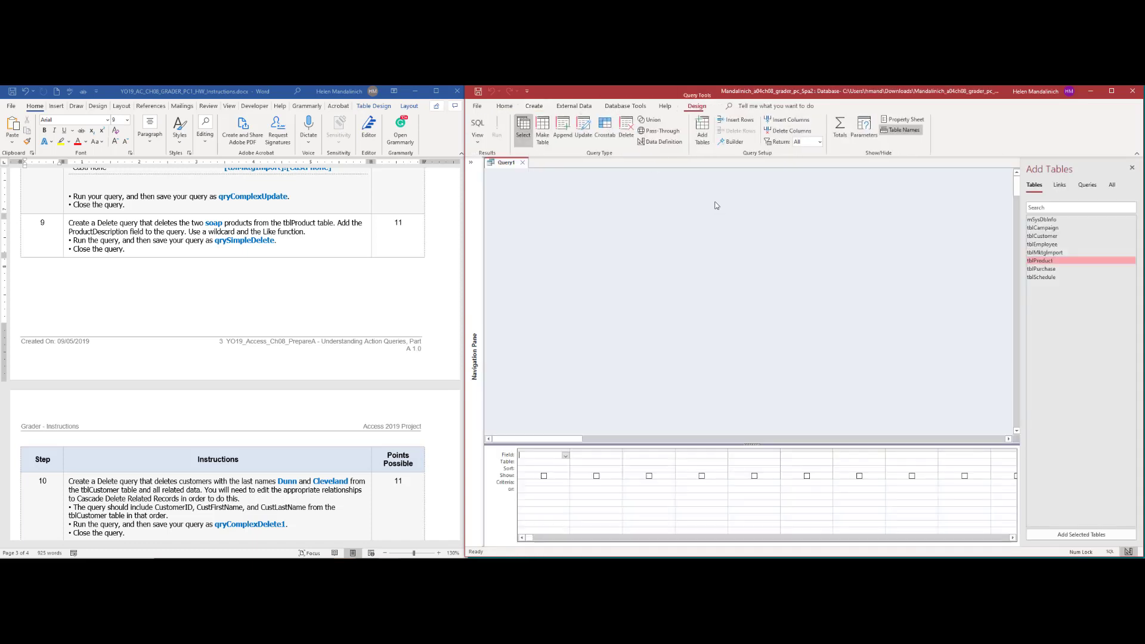
{"action": "left_click", "coordinate": [613, 134]}
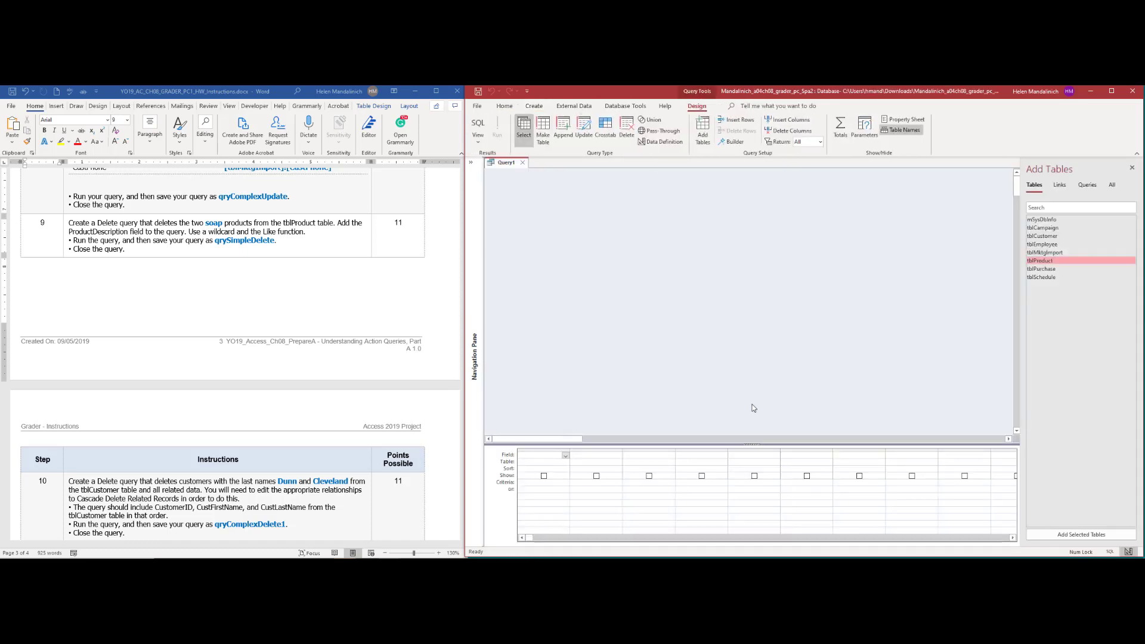
{"action": "double_click", "coordinate": [1061, 260]}
{"action": "left_click", "coordinate": [1132, 169]}
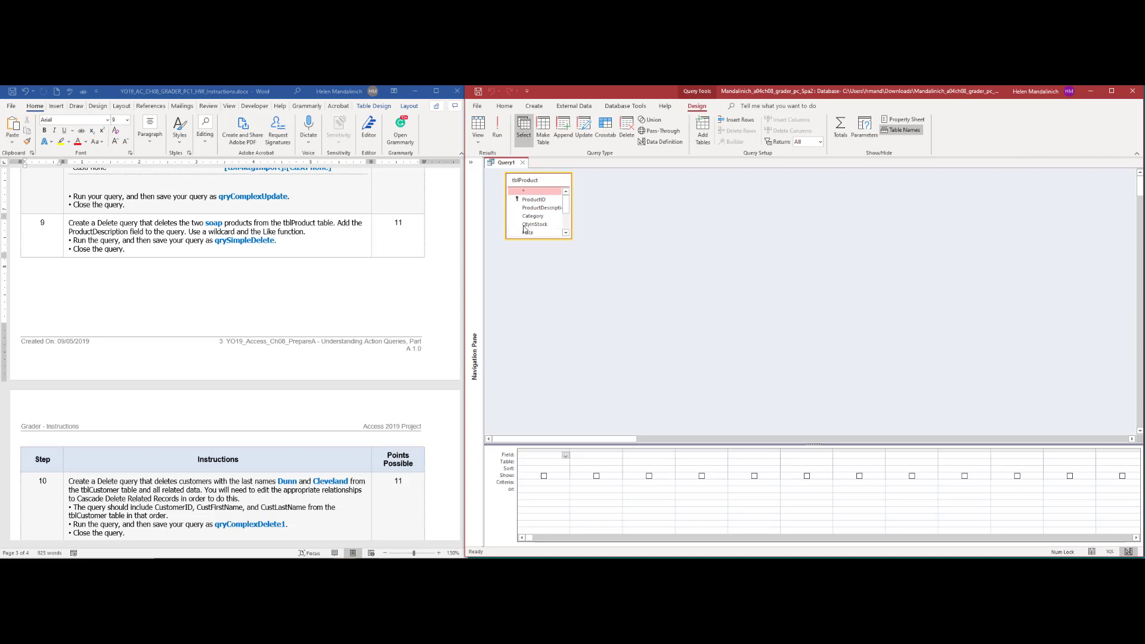
{"action": "double_click", "coordinate": [542, 208]}
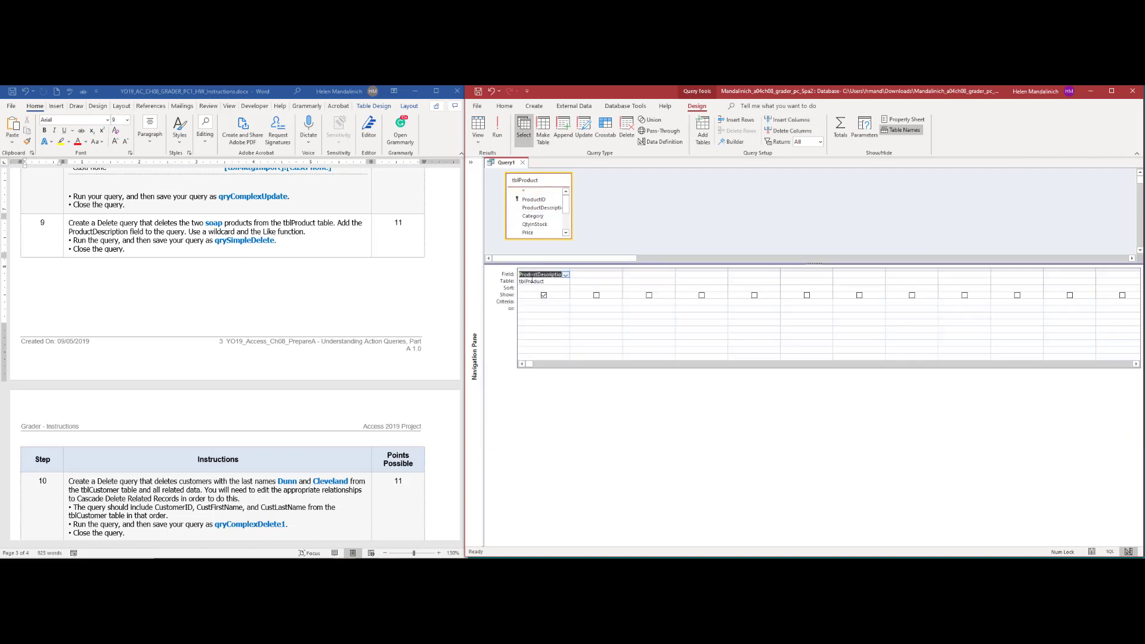
{"action": "left_click", "coordinate": [502, 132]}
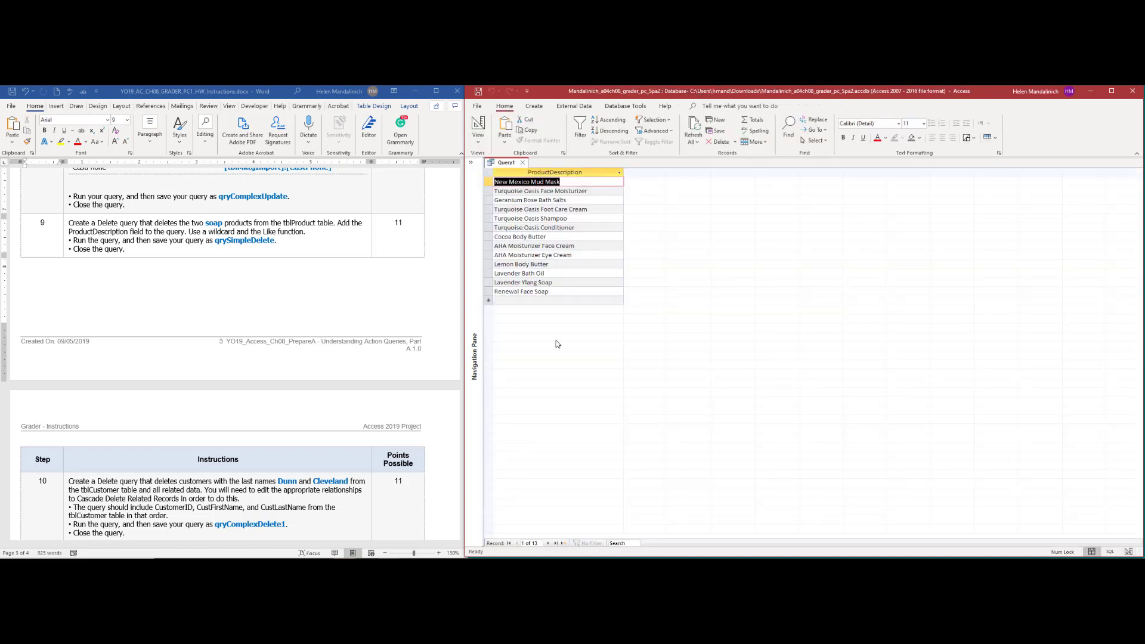
{"action": "left_click", "coordinate": [477, 128]}
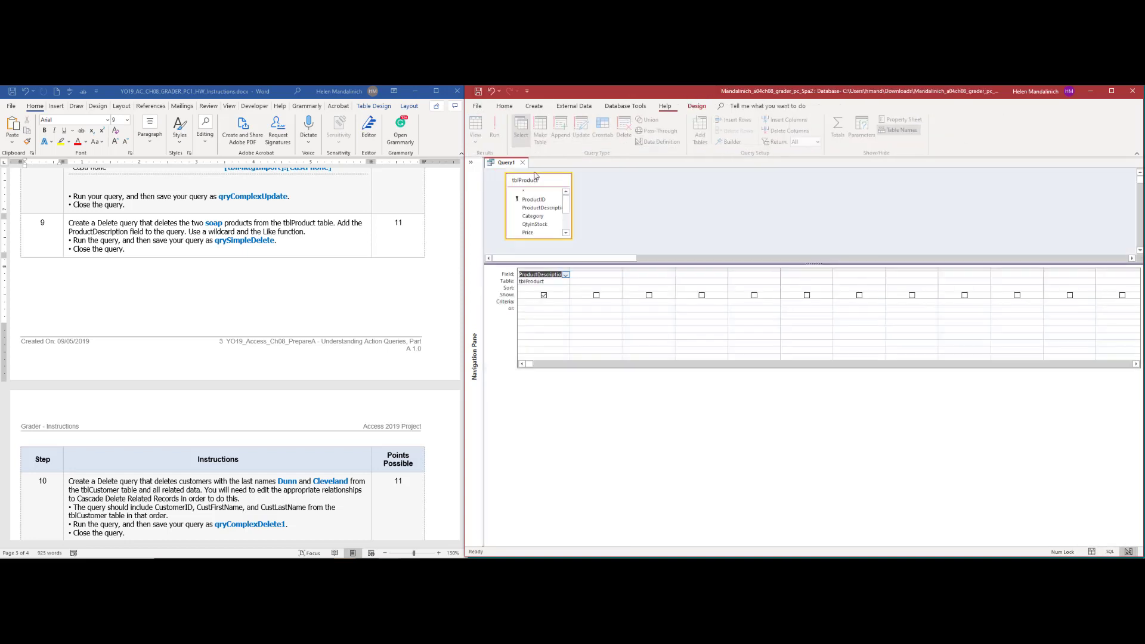
Set the ProductDescription criterion to *soap and run the select query to preview the matching records.
{"action": "left_click", "coordinate": [540, 301]}
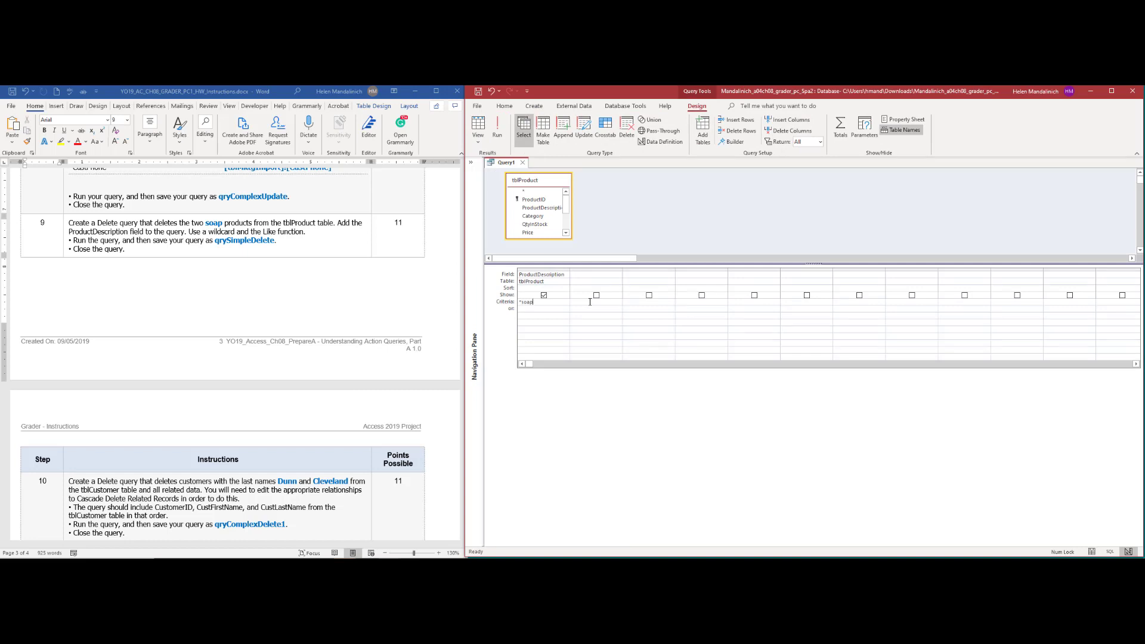
{"action": "key", "text": "Caps_Lock"}
{"action": "left_click", "coordinate": [591, 302]}
{"action": "left_click", "coordinate": [499, 132]}
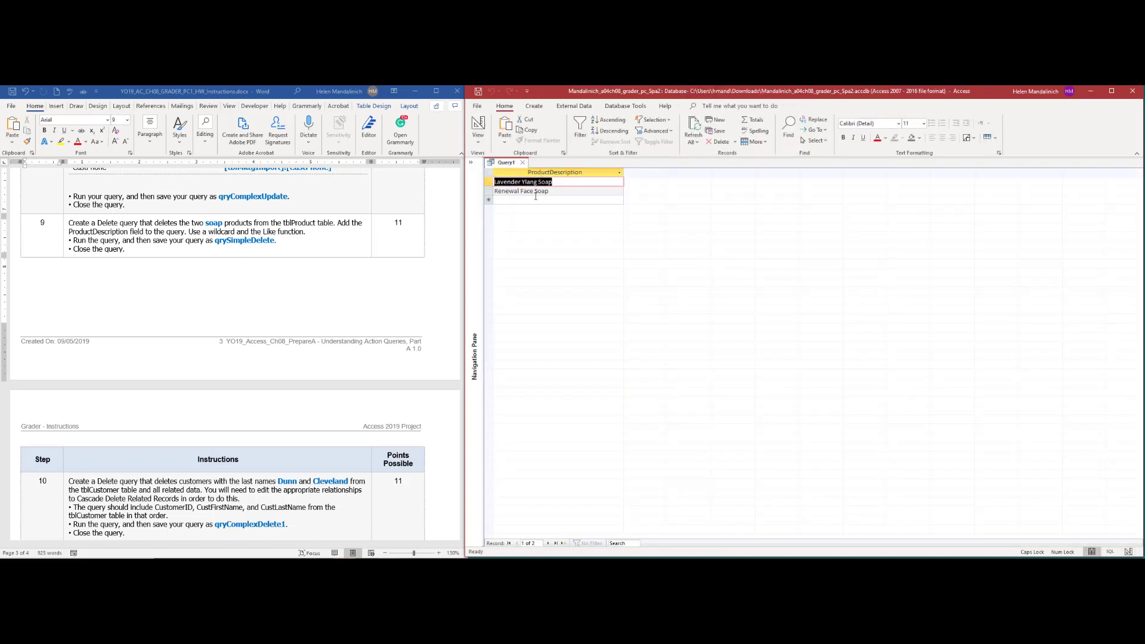
{"action": "left_click", "coordinate": [478, 127]}
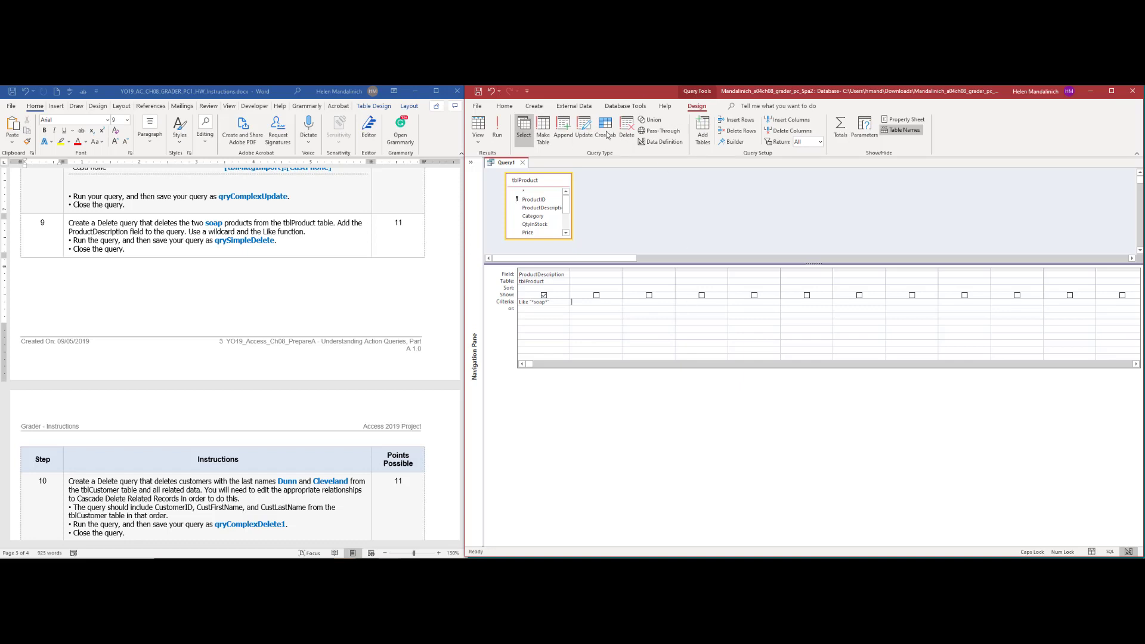
Save the query as qrySimpleDelete.
{"action": "left_click", "coordinate": [479, 91]}
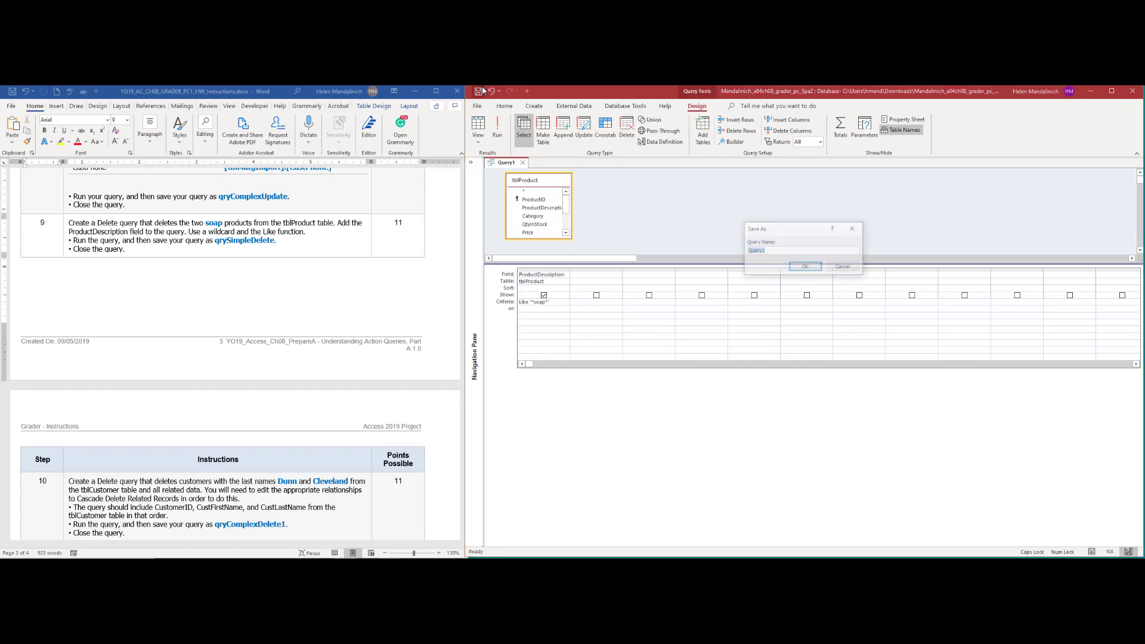
{"action": "type", "text": "QRY"}
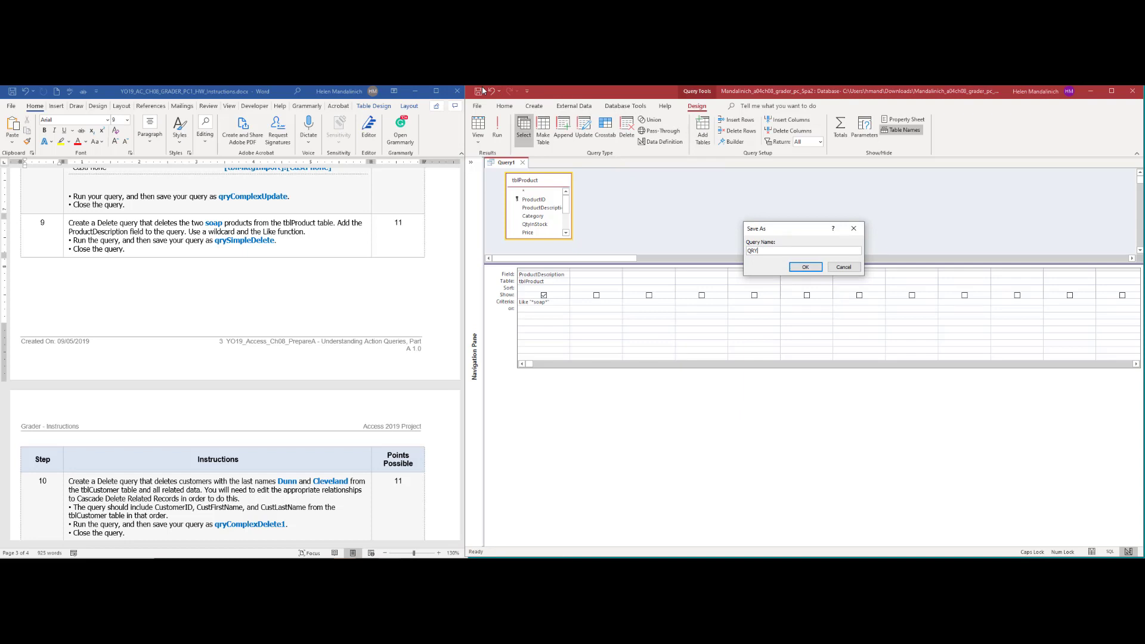
{"action": "type", "text": "R"}
{"action": "key", "text": "BackSpace"}
{"action": "key", "text": "BackSpace"}
{"action": "key", "text": "Caps_Lock"}
{"action": "type", "text": "q"}
{"action": "key", "text": "Return"}
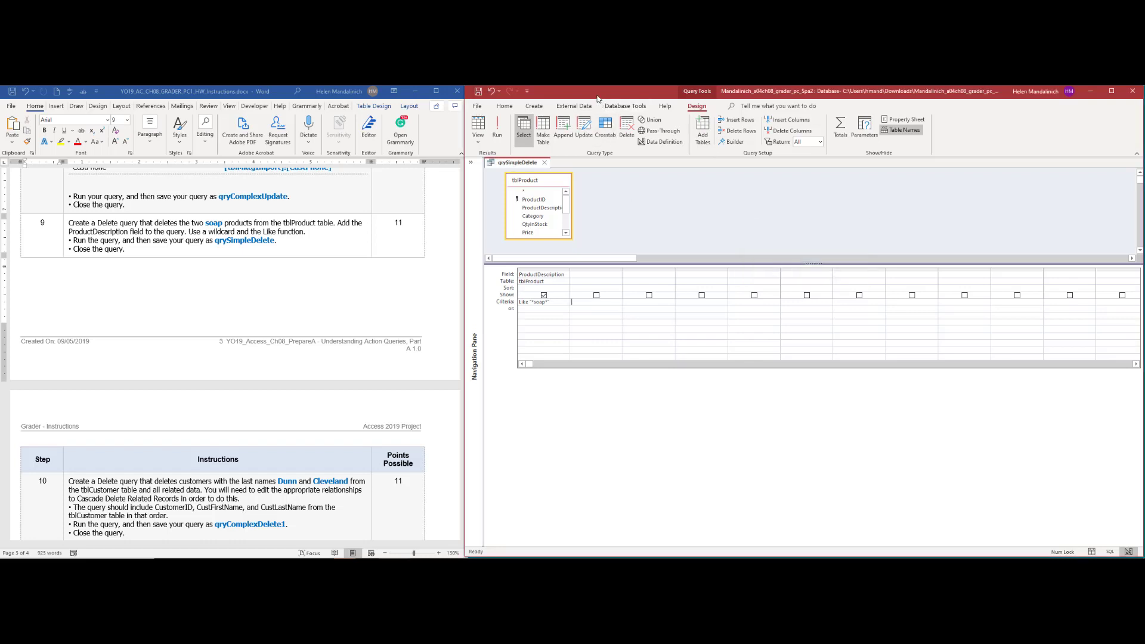
Convert qrySimpleDelete to a Delete query, run it to delete the matching products, and close it.
{"action": "left_click", "coordinate": [627, 140]}
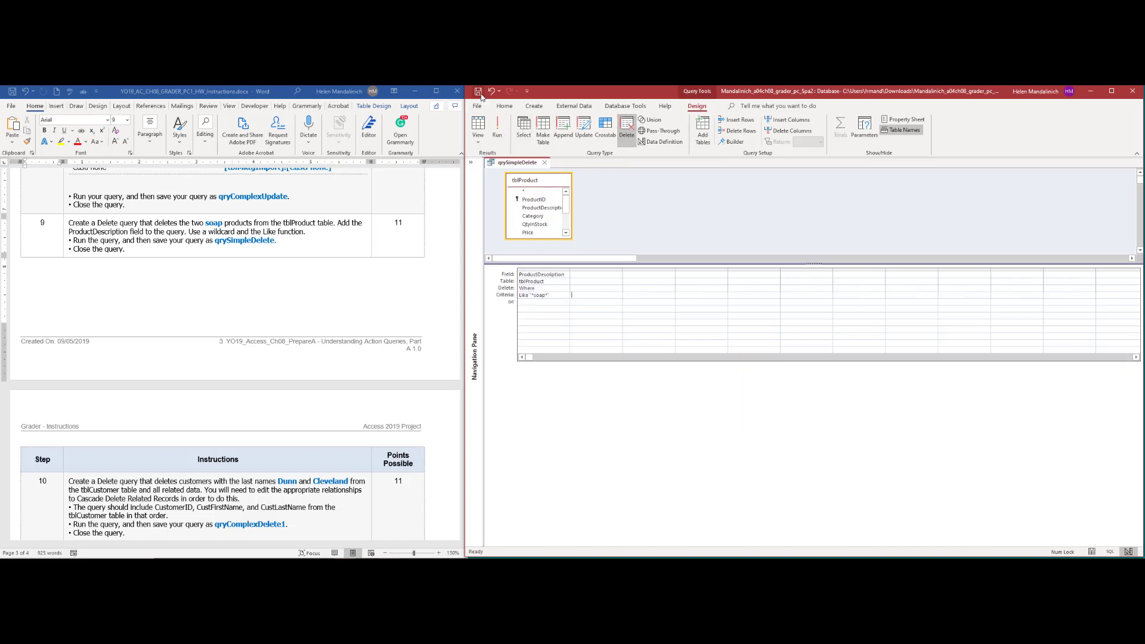
{"action": "left_click", "coordinate": [503, 137]}
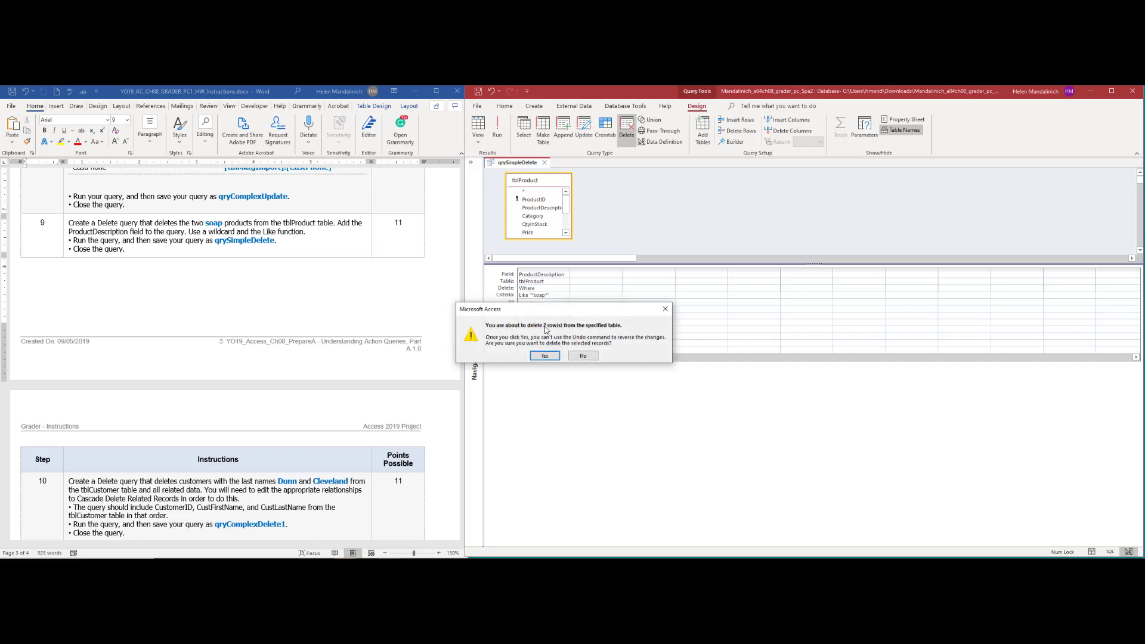
{"action": "left_click", "coordinate": [545, 356]}
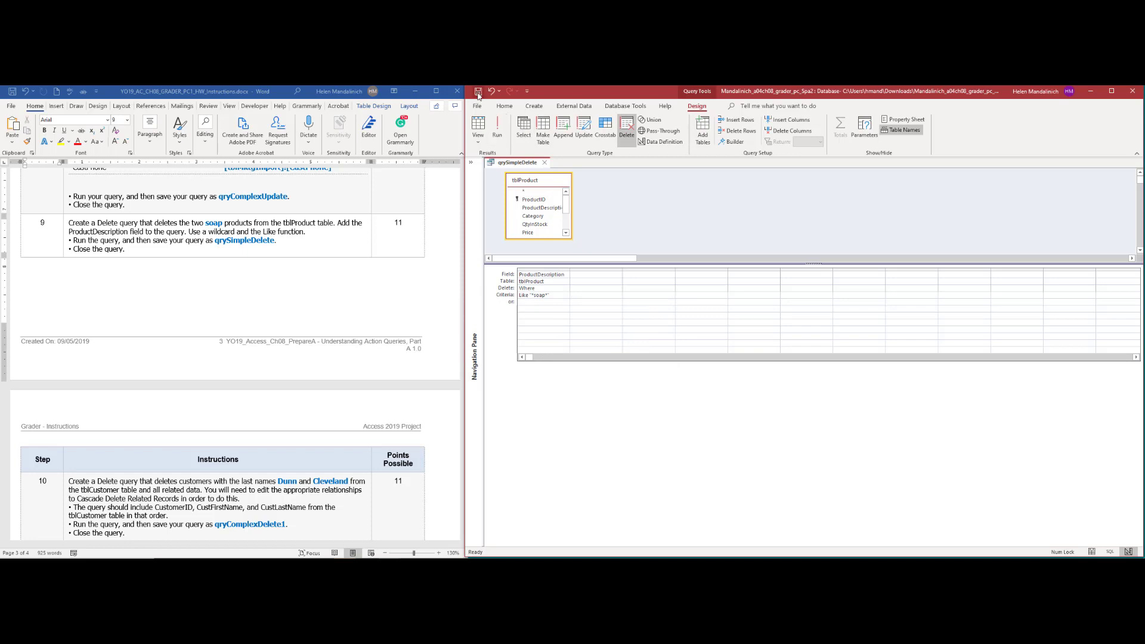
{"action": "left_click", "coordinate": [544, 162]}
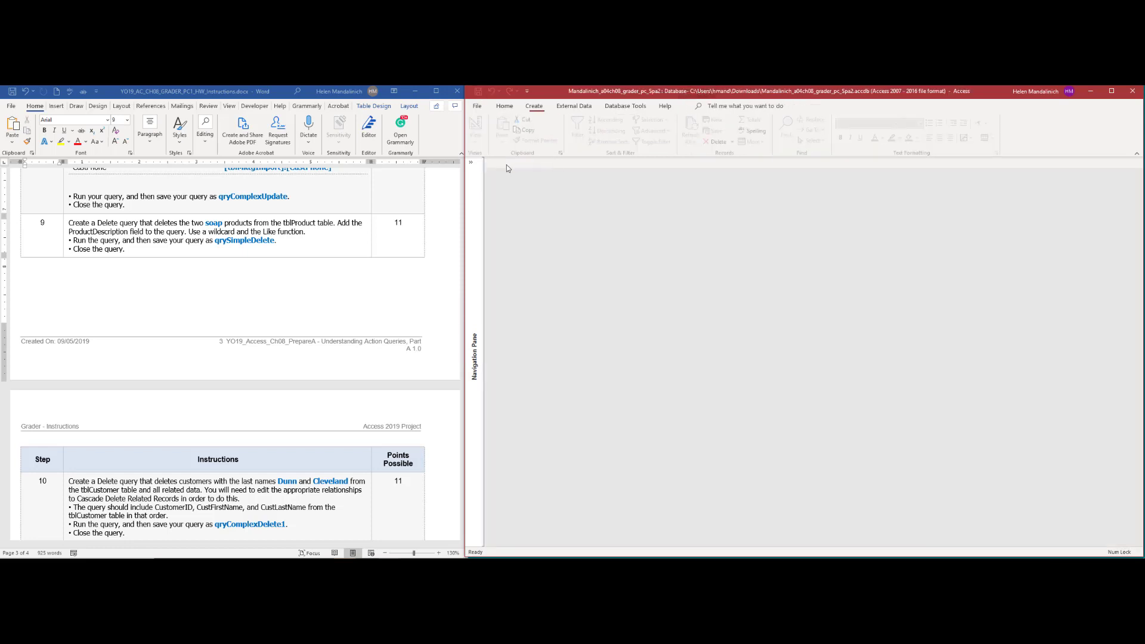
Check the tblProduct table for remaining soap products, and close the table.
{"action": "left_click", "coordinate": [470, 162]}
{"action": "double_click", "coordinate": [498, 240]}
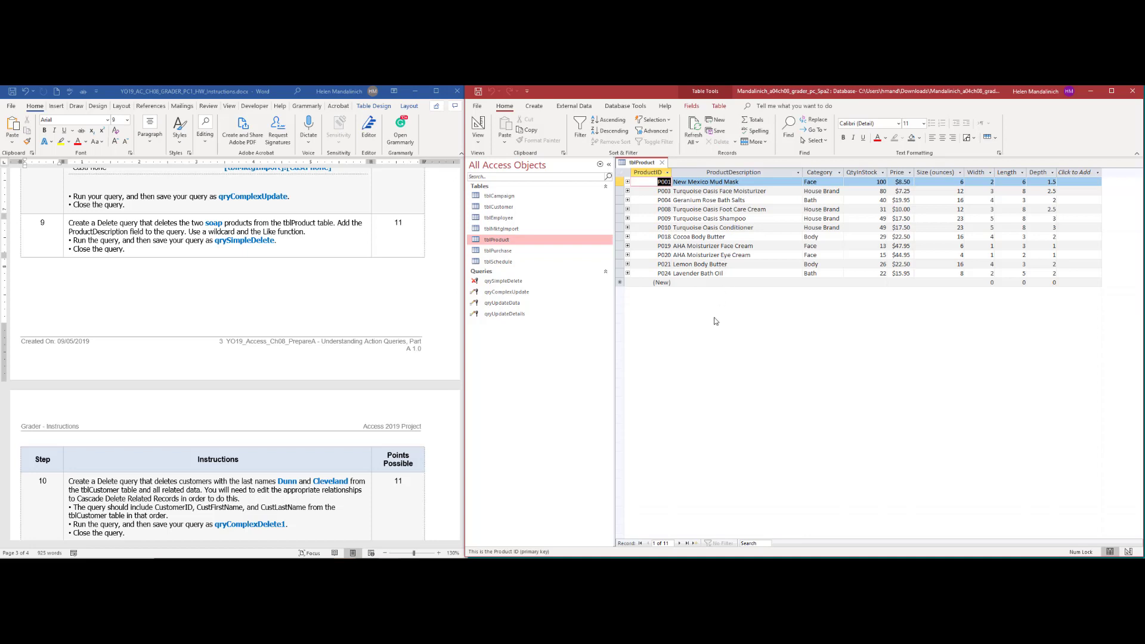
{"action": "left_click", "coordinate": [662, 162]}
Switch to the Word instructions, highlight step number 9 in yellow, and read steps 10 to 12.
{"action": "left_click", "coordinate": [57, 225]}
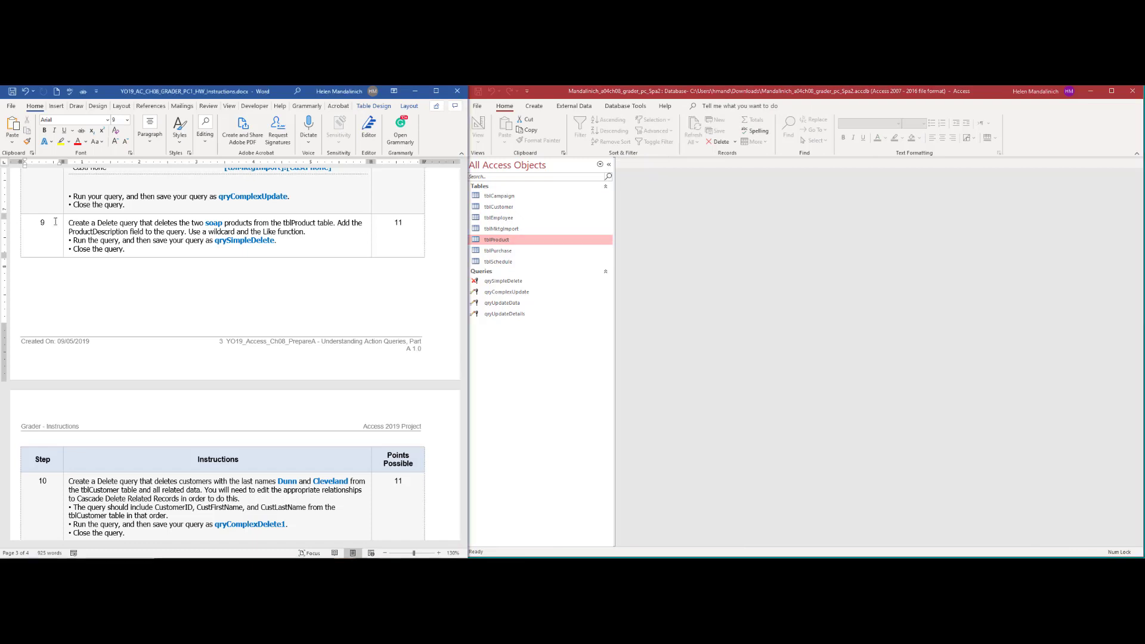
{"action": "double_click", "coordinate": [43, 223]}
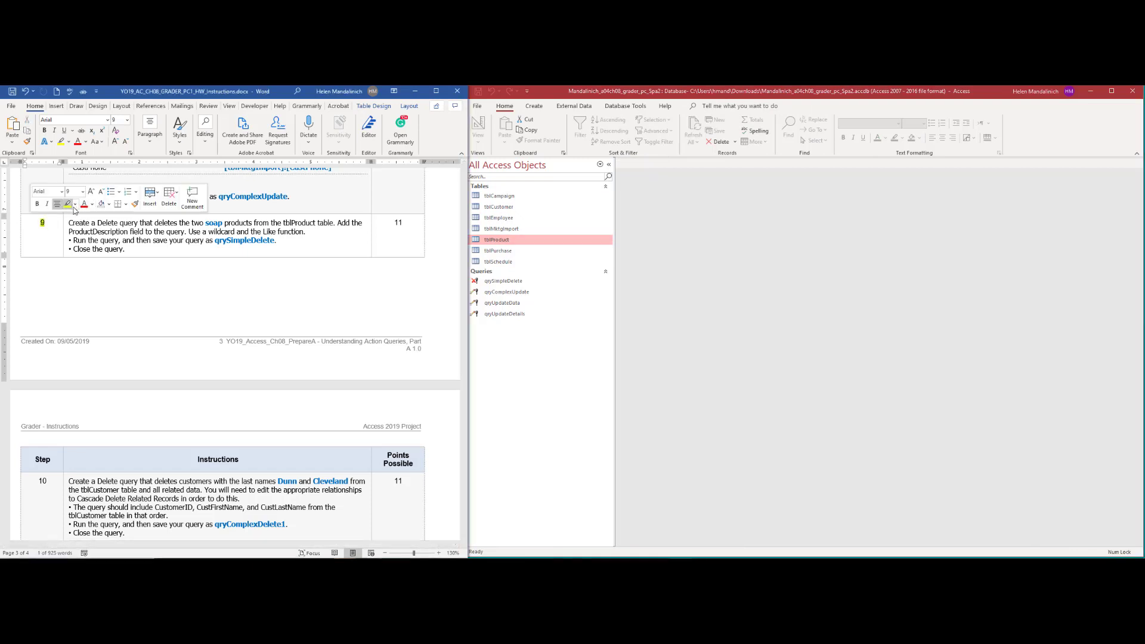
{"action": "left_click", "coordinate": [164, 405]}
{"action": "scroll", "coordinate": [165, 409], "scroll_direction": "down", "scroll_amount": 4}
{"action": "scroll", "coordinate": [165, 409], "scroll_direction": "down", "scroll_amount": 3}
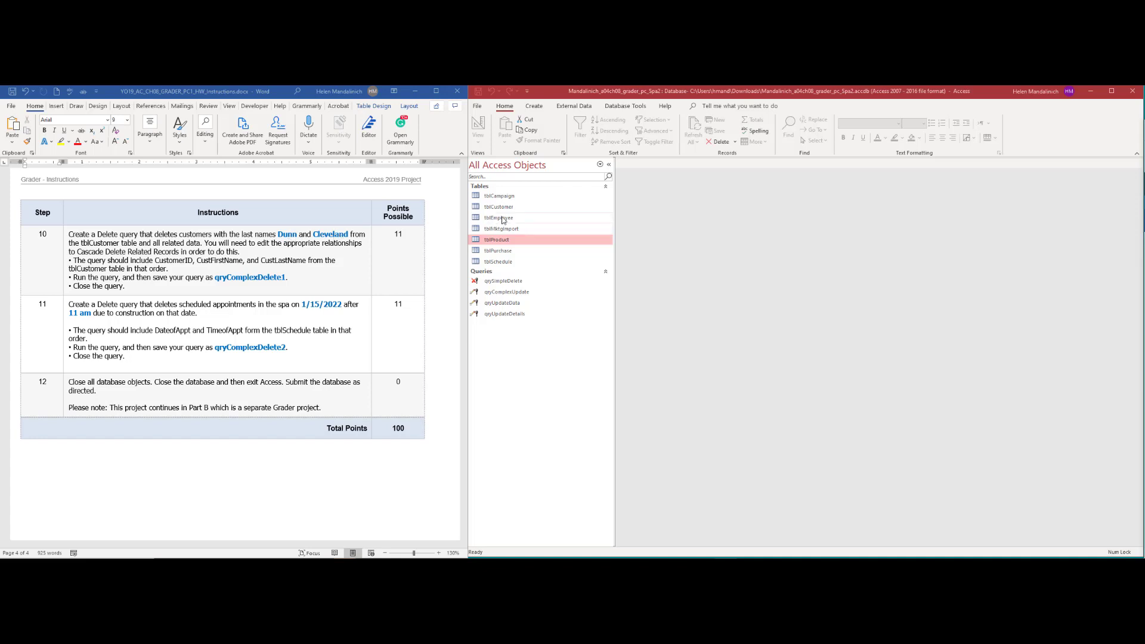
Switch to Access, collapse the Navigation Pane, and open the database's Relationships window.
{"action": "left_click", "coordinate": [609, 164]}
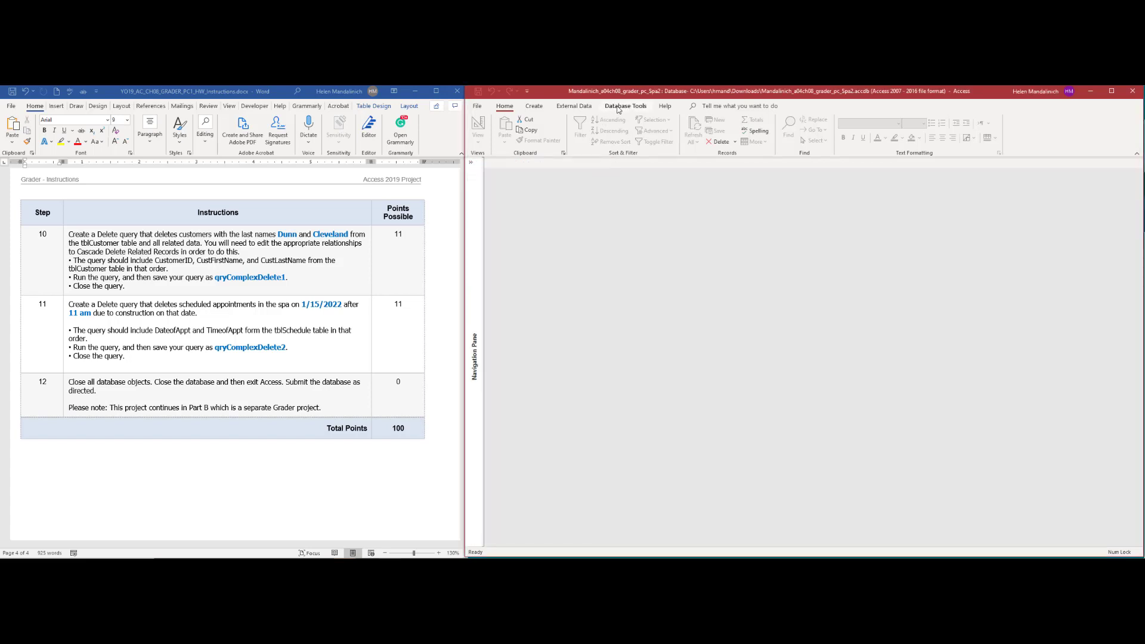
{"action": "left_click", "coordinate": [616, 110]}
{"action": "left_click", "coordinate": [582, 137]}
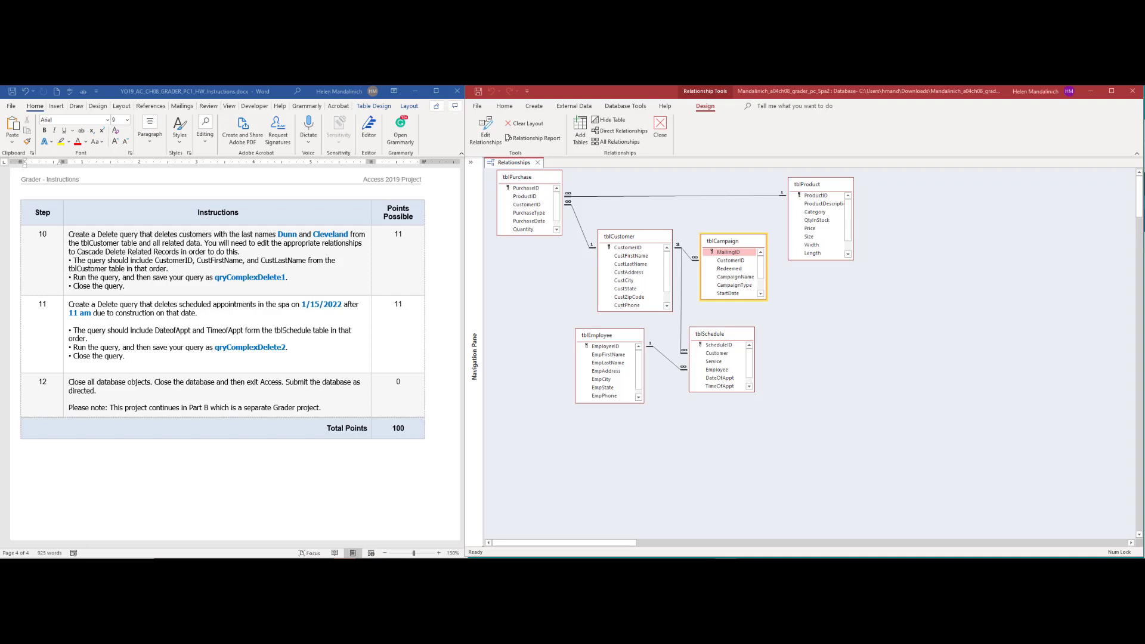
Switch to the eText in Chrome, read the instructions on Cascade Delete Related Records, and return to Access.
{"action": "mouse_move", "coordinate": [636, 565]}
{"action": "left_click", "coordinate": [656, 540]}
{"action": "scroll", "coordinate": [676, 324], "scroll_direction": "up", "scroll_amount": 2}
{"action": "scroll", "coordinate": [676, 324], "scroll_direction": "up", "scroll_amount": 2}
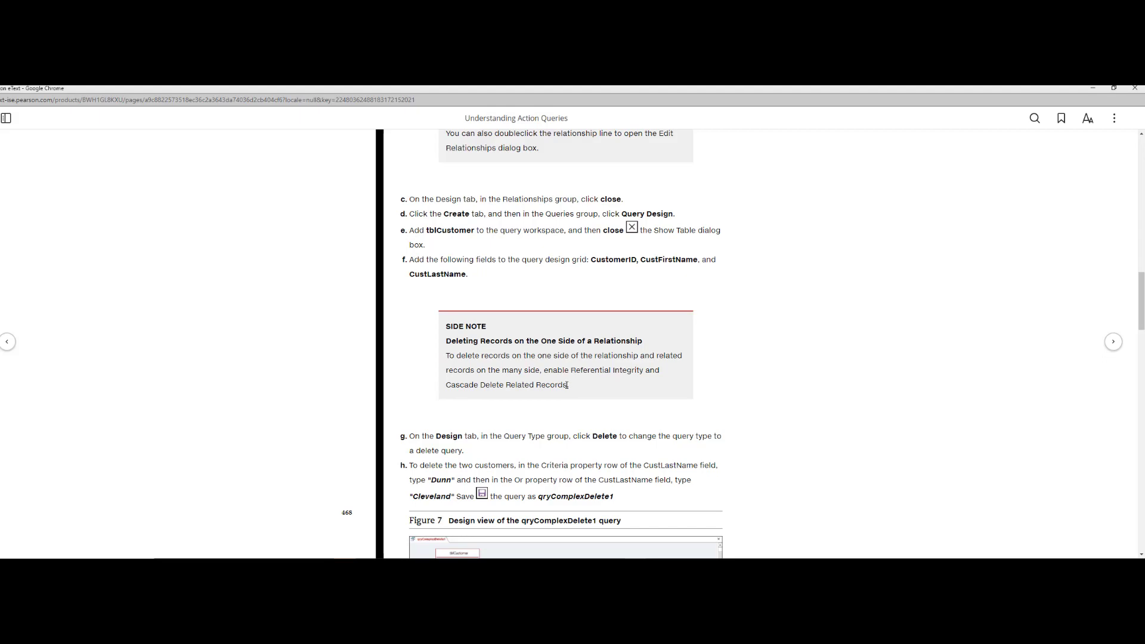
{"action": "scroll", "coordinate": [567, 385], "scroll_direction": "up", "scroll_amount": 4}
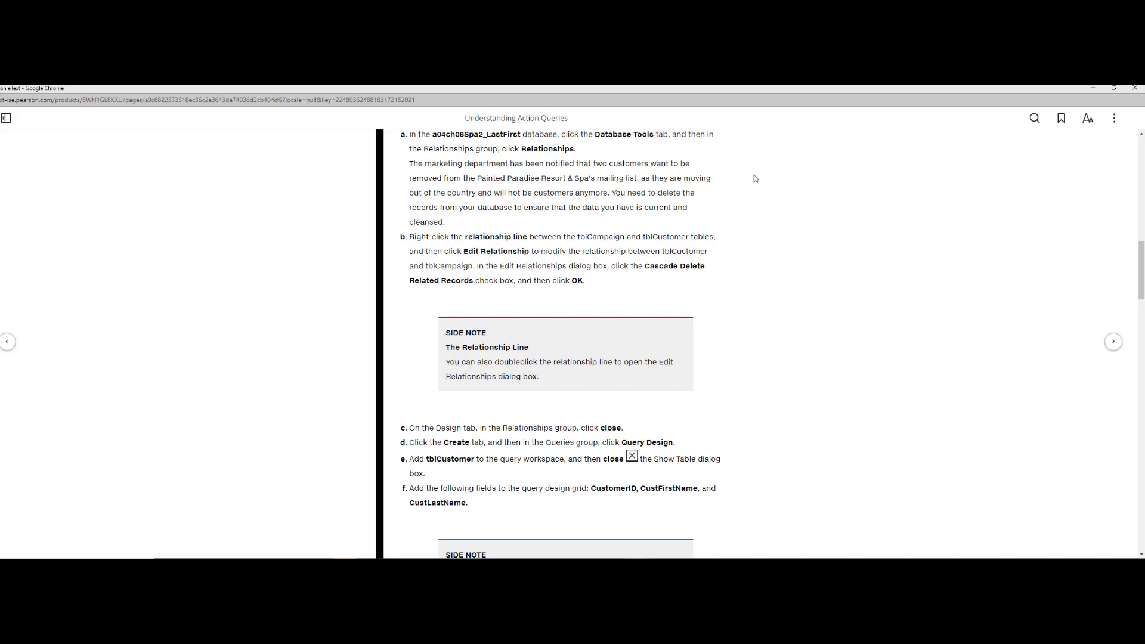
{"action": "left_click", "coordinate": [1097, 91]}
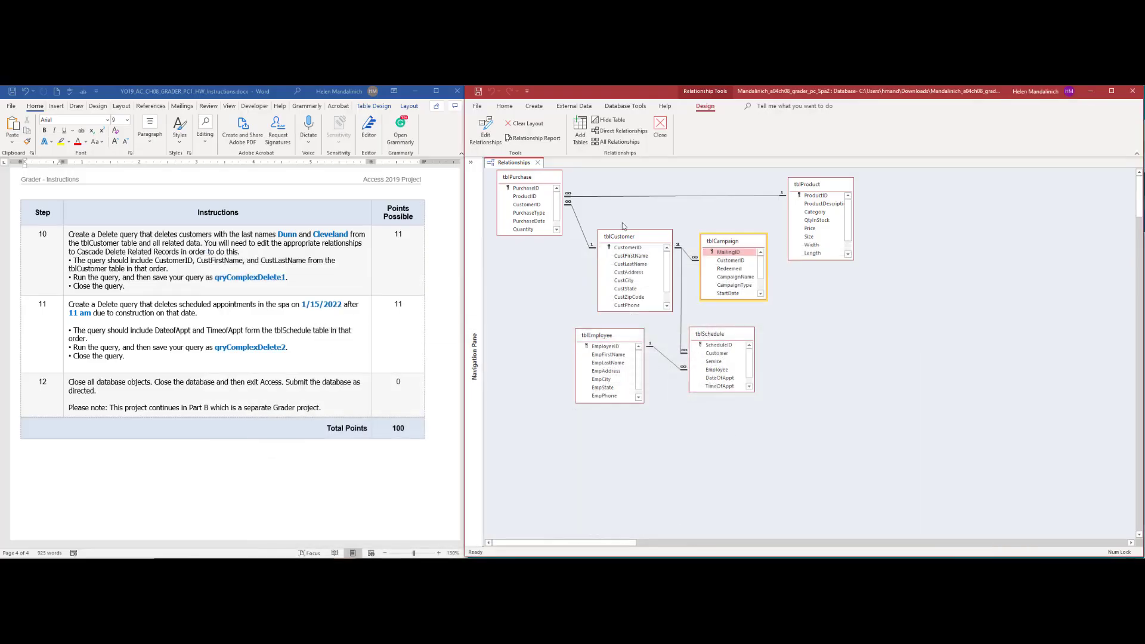
Edit the relationship between tblCustomer and tblCampaign to enable Cascade Delete Related Records.
{"action": "double_click", "coordinate": [690, 258]}
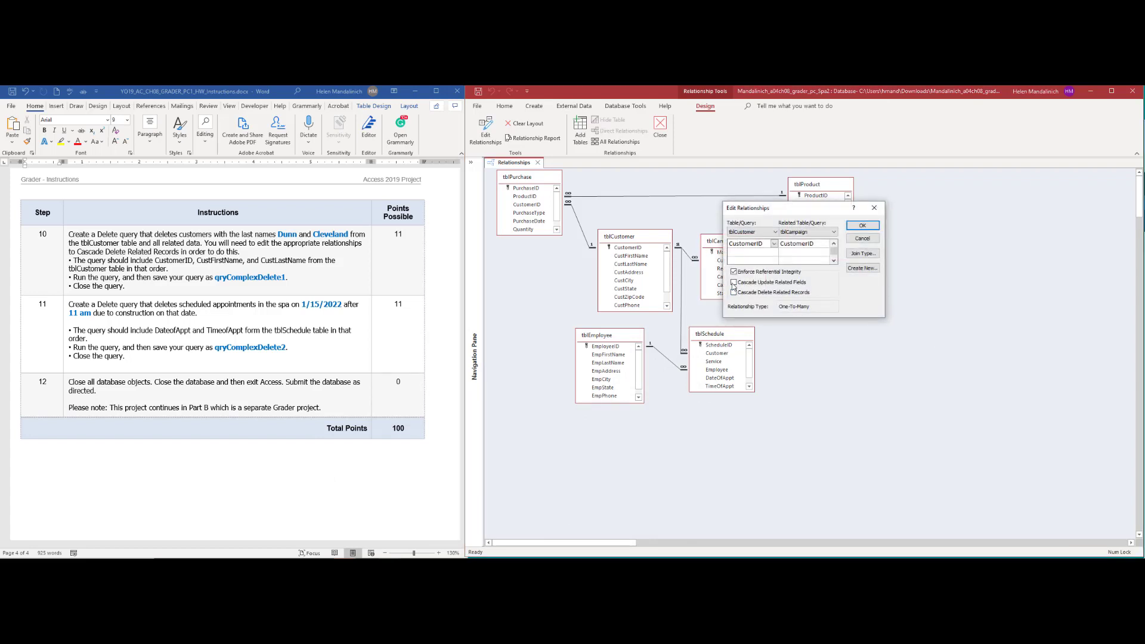
{"action": "left_click", "coordinate": [874, 228]}
{"action": "double_click", "coordinate": [680, 288]}
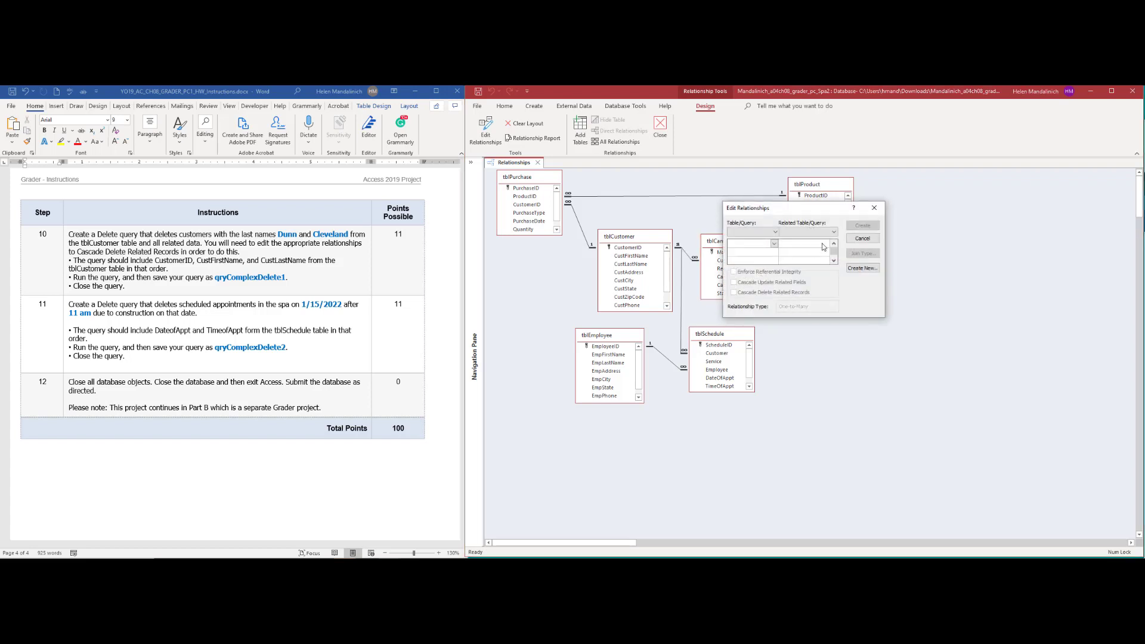
{"action": "left_click", "coordinate": [862, 238]}
Enable Cascade Update Related Fields and Cascade Delete Related Records for the tblCustomer to tblSchedule relationship, and close the Relationships window.
{"action": "double_click", "coordinate": [682, 302]}
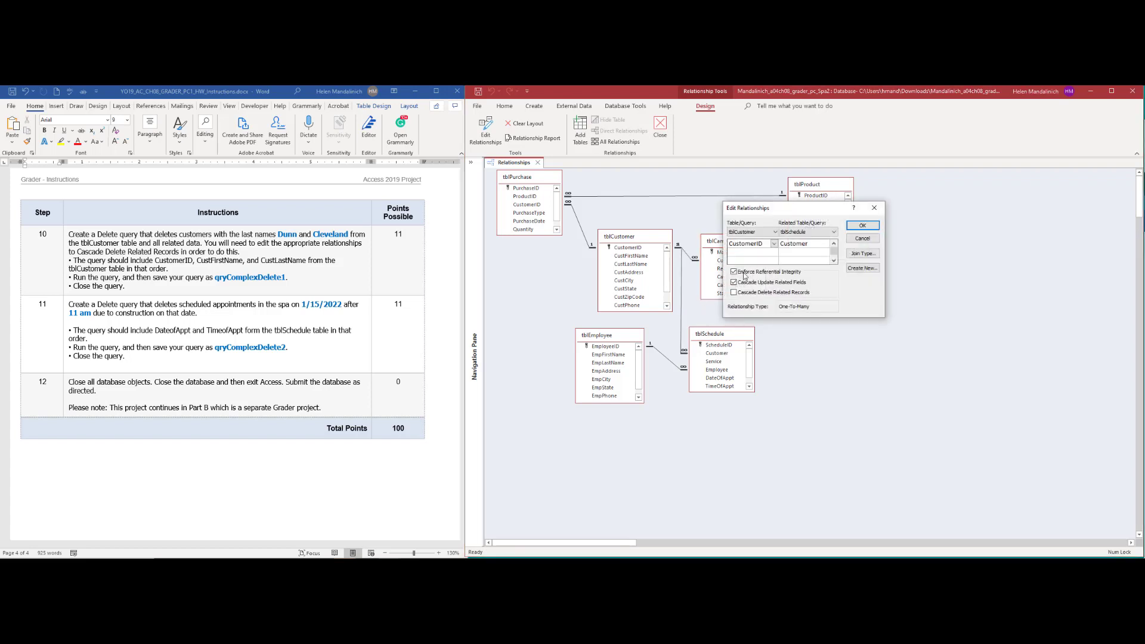
{"action": "left_click", "coordinate": [734, 282]}
{"action": "left_click", "coordinate": [734, 293]}
{"action": "left_click", "coordinate": [862, 225]}
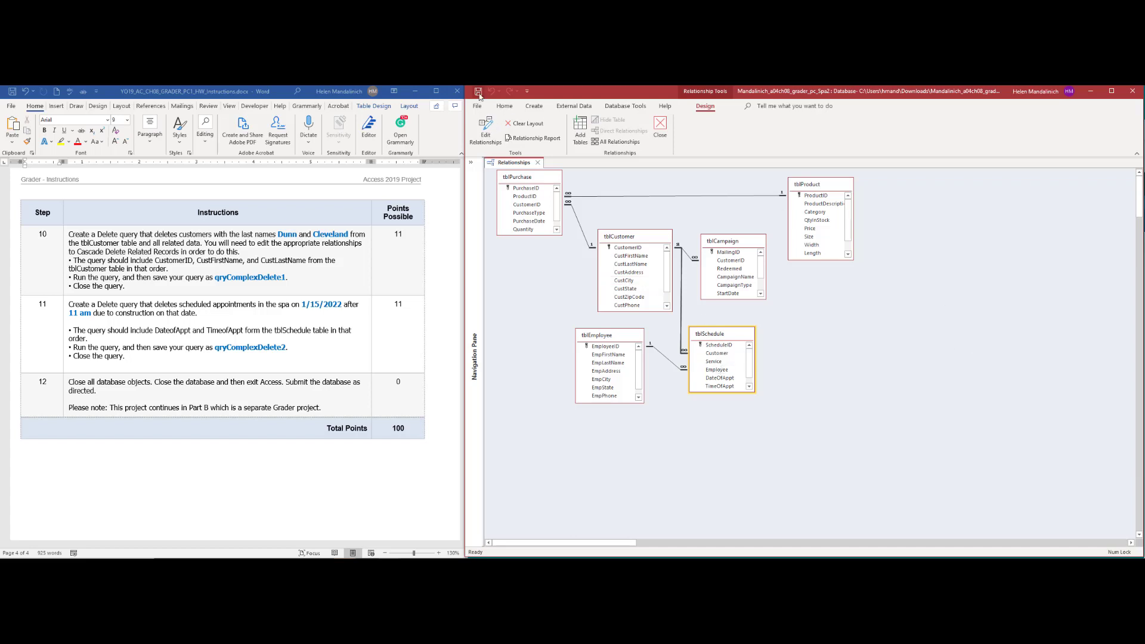
{"action": "left_click", "coordinate": [660, 129]}
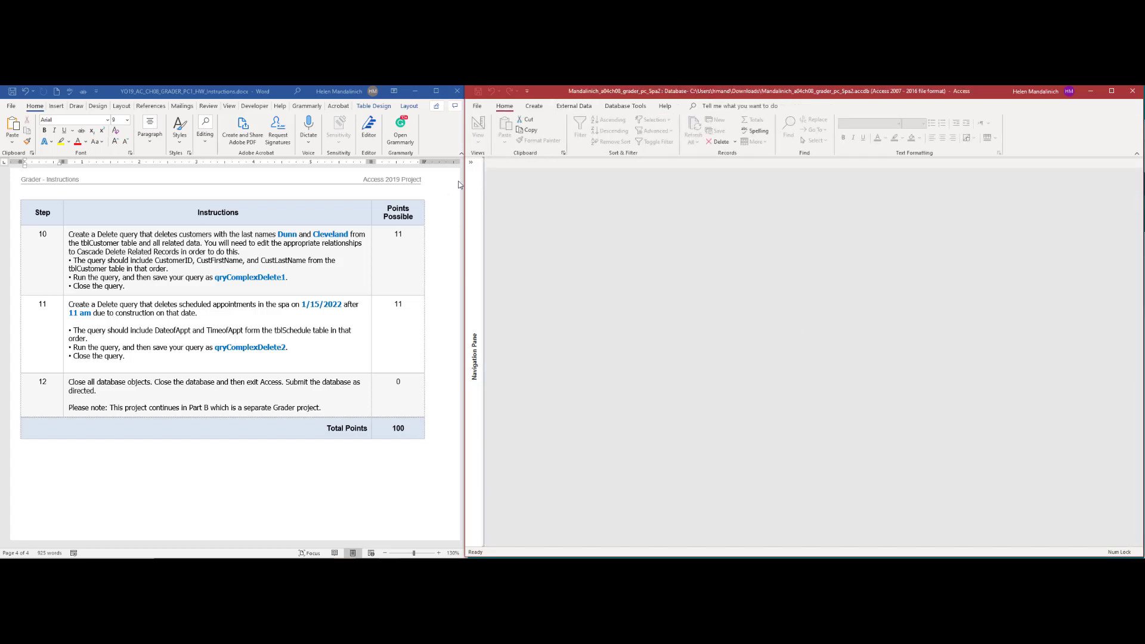
Create a query in Design view with the CustomerID, CustFirstName and CustLastName fields from tblCustomer.
{"action": "left_click", "coordinate": [539, 110]}
{"action": "left_click", "coordinate": [607, 128]}
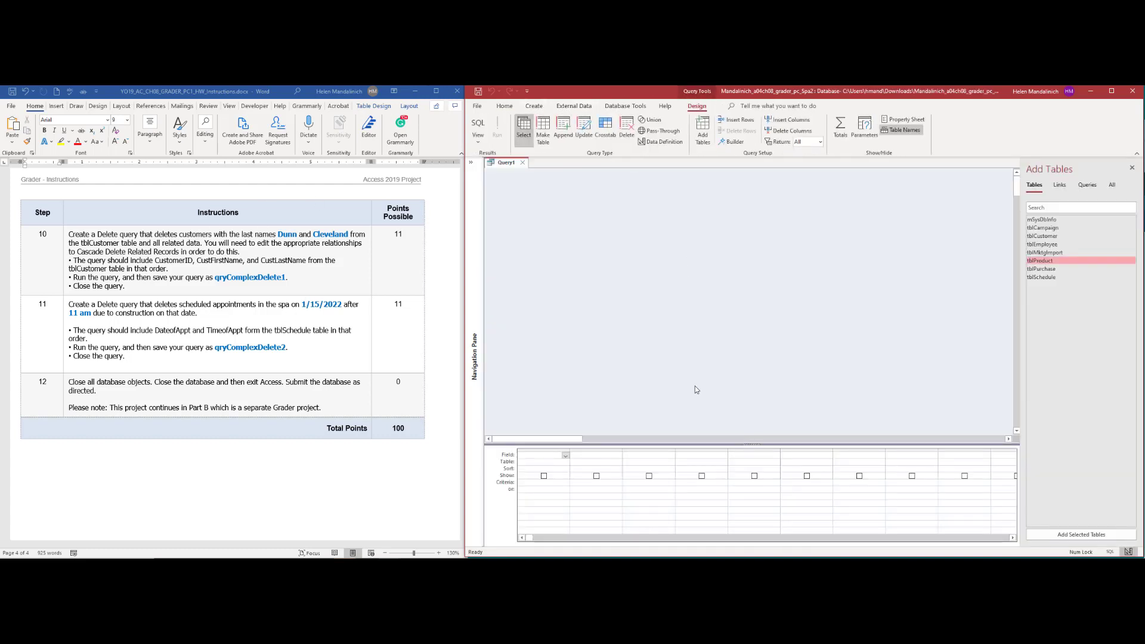
{"action": "double_click", "coordinate": [1053, 236]}
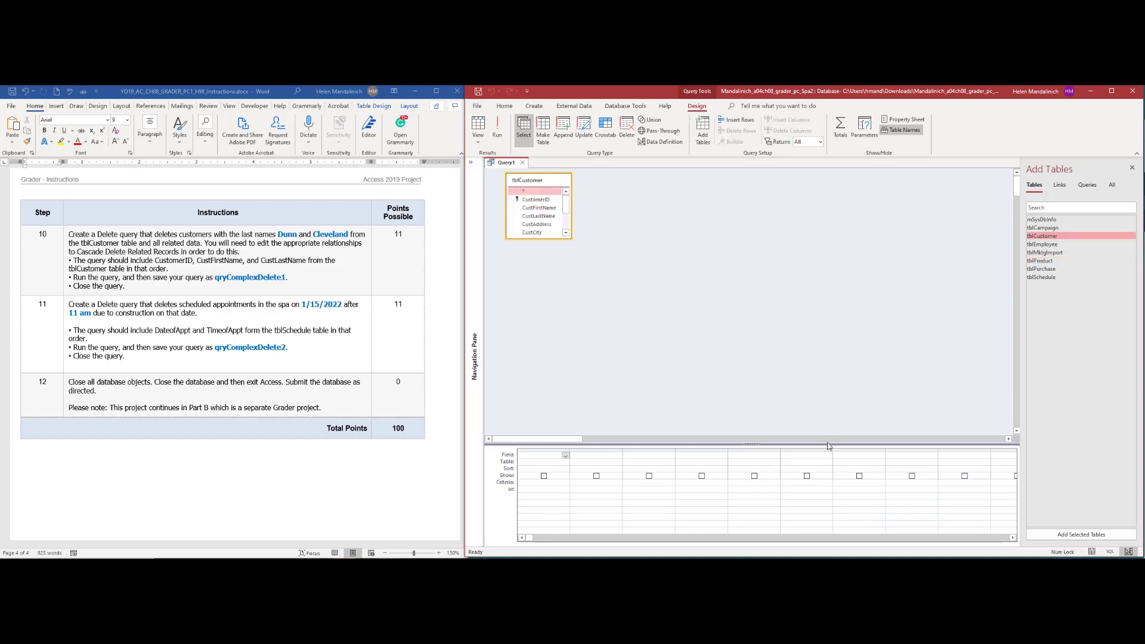
{"action": "left_click_drag", "start_coordinate": [835, 375], "coordinate": [831, 344]}
{"action": "left_click_drag", "start_coordinate": [546, 239], "coordinate": [550, 303]}
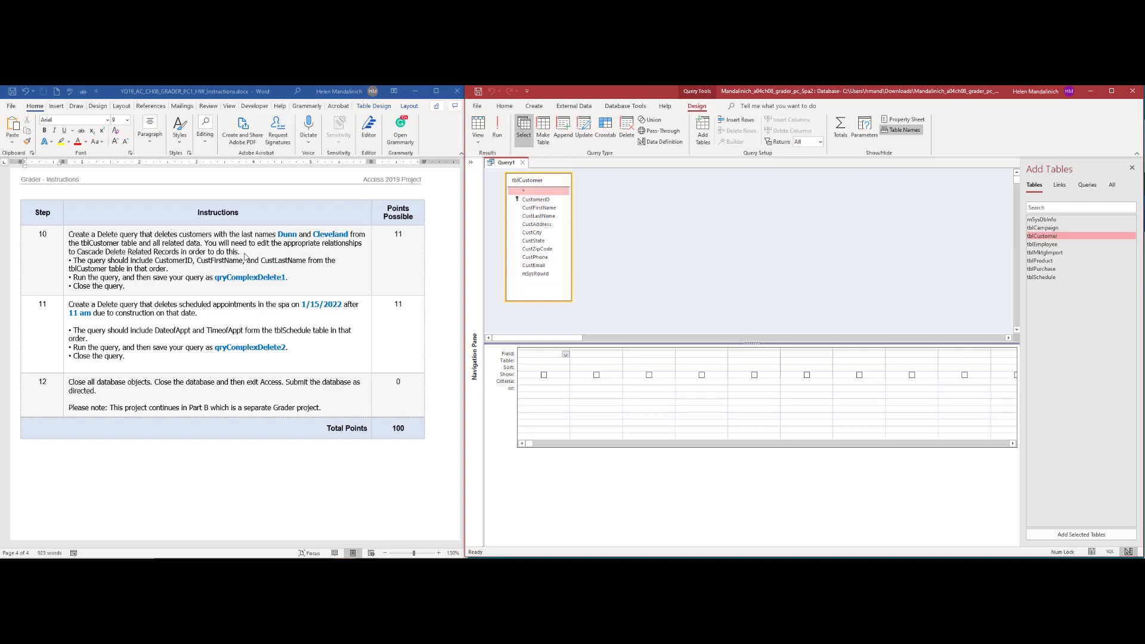
{"action": "double_click", "coordinate": [536, 200]}
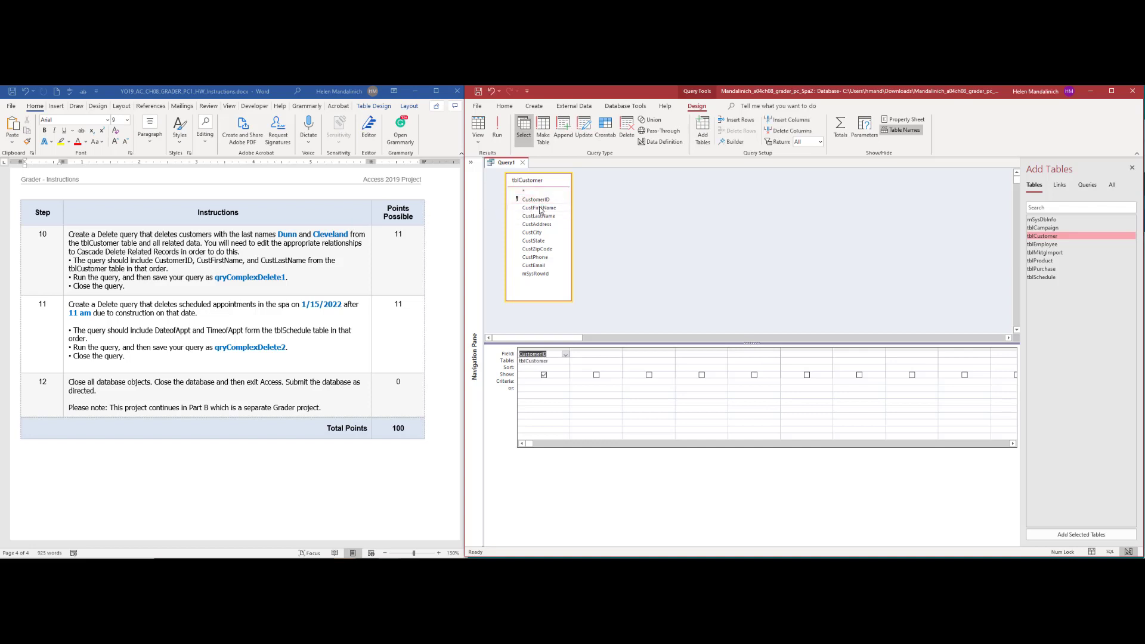
{"action": "double_click", "coordinate": [540, 208]}
{"action": "double_click", "coordinate": [540, 216]}
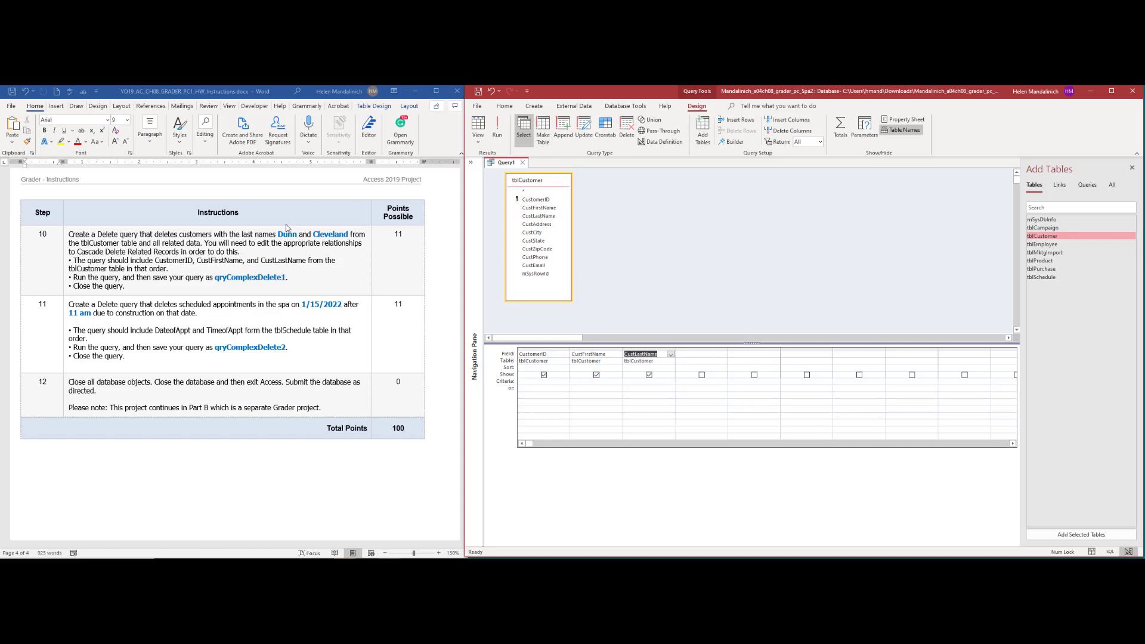
Set the CustLastName criterion to match either of the two customer last names given in instruction step 10.
{"action": "right_click", "coordinate": [625, 380]}
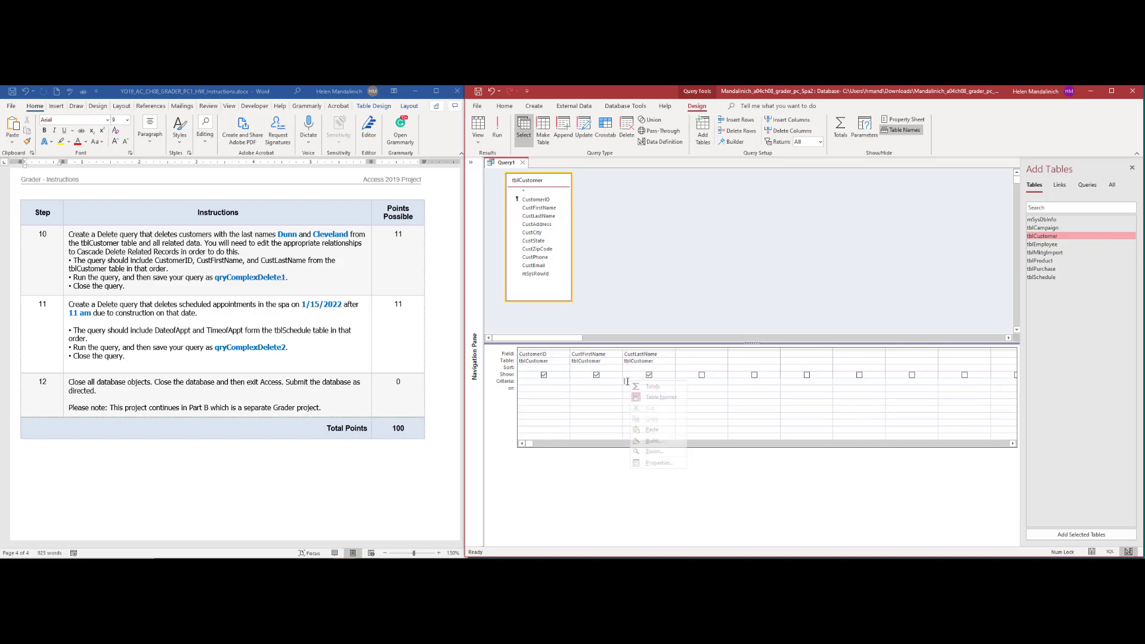
{"action": "left_click", "coordinate": [650, 453]}
{"action": "type", "text": "\""}
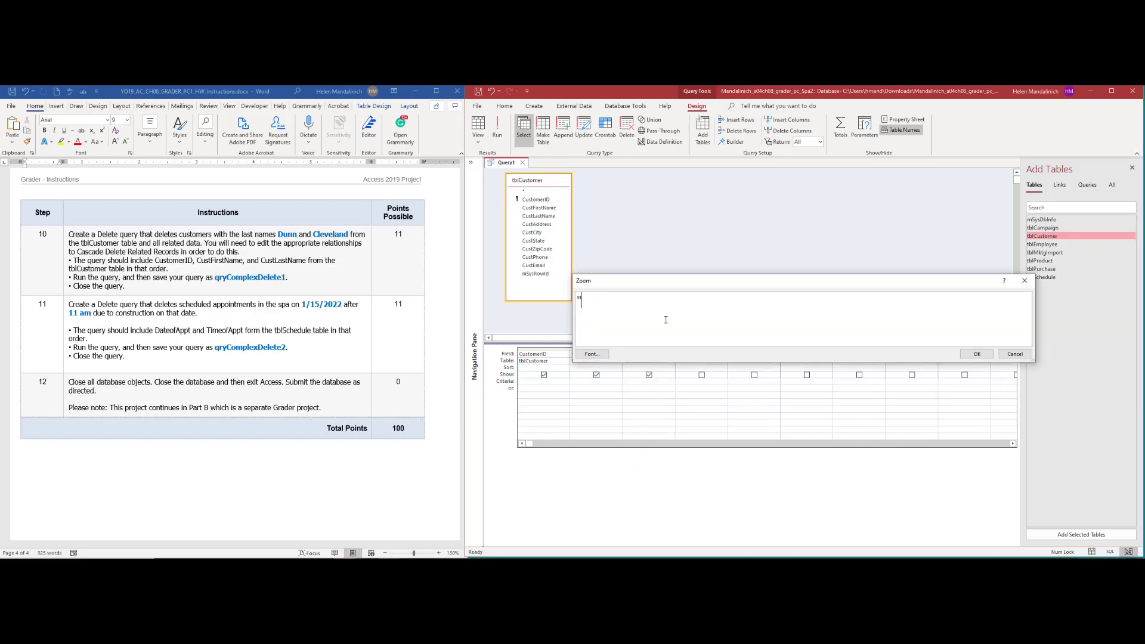
{"action": "type", "text": "Dunn\" or \"Cleveland\""}
{"action": "left_click", "coordinate": [980, 354]}
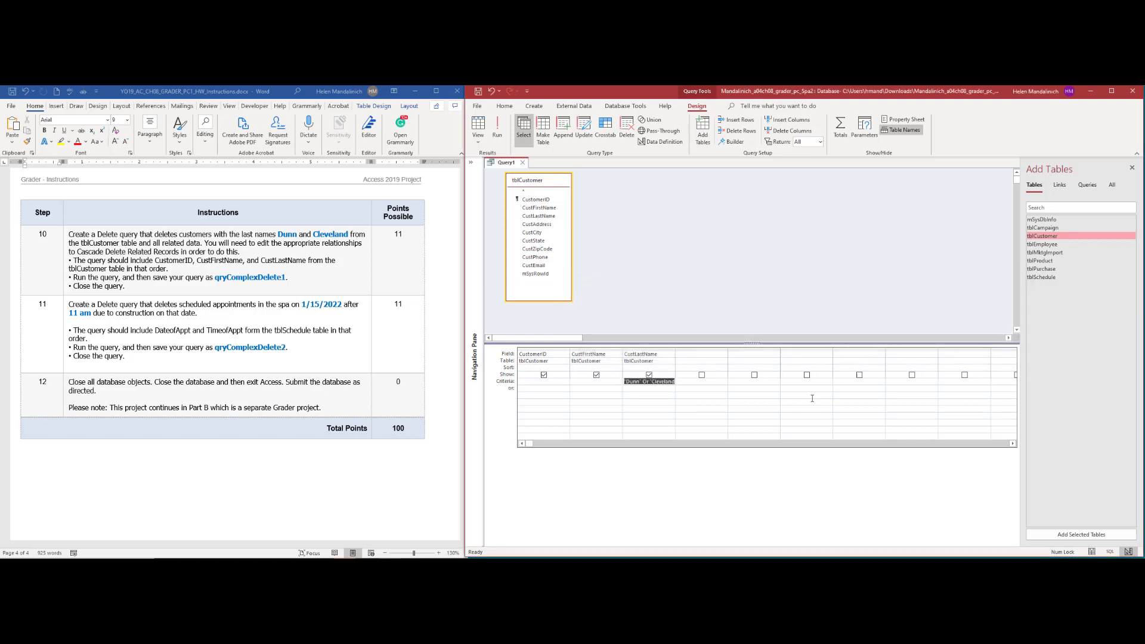
Save the query as qryComplexDelete1 and convert it to a Delete query.
{"action": "left_click", "coordinate": [479, 93]}
{"action": "type", "text": "qry"}
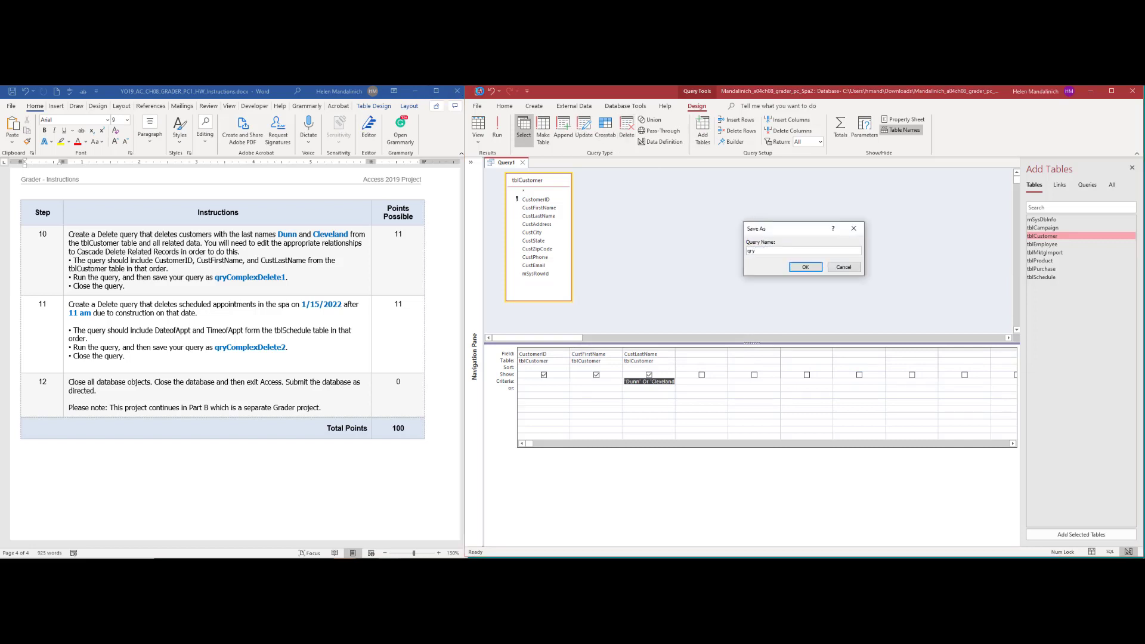
{"action": "type", "text": "ComplexDelete1"}
{"action": "key", "text": "Return"}
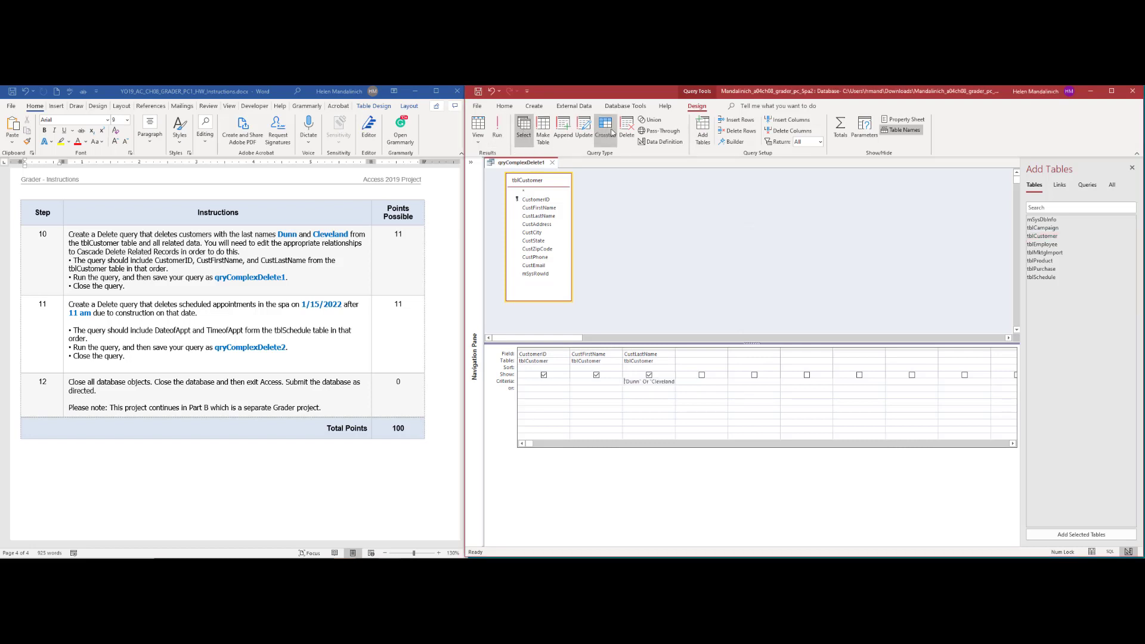
{"action": "left_click", "coordinate": [627, 136]}
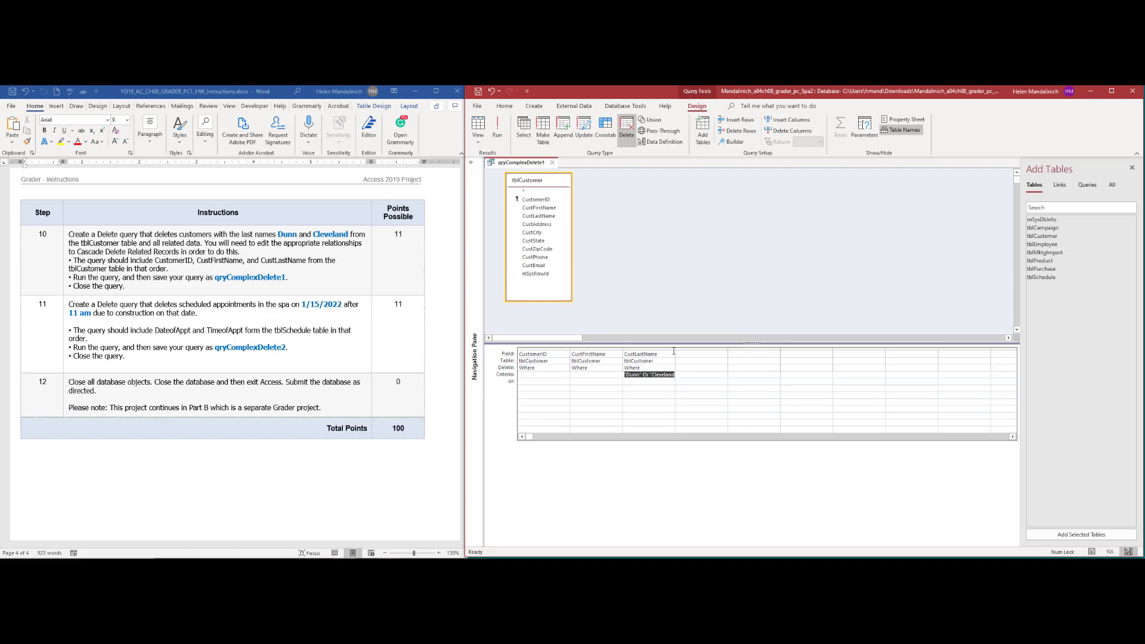
Preview the records matched by qryComplexDelete1, run the query to delete them, then save and close it.
{"action": "left_click", "coordinate": [478, 125]}
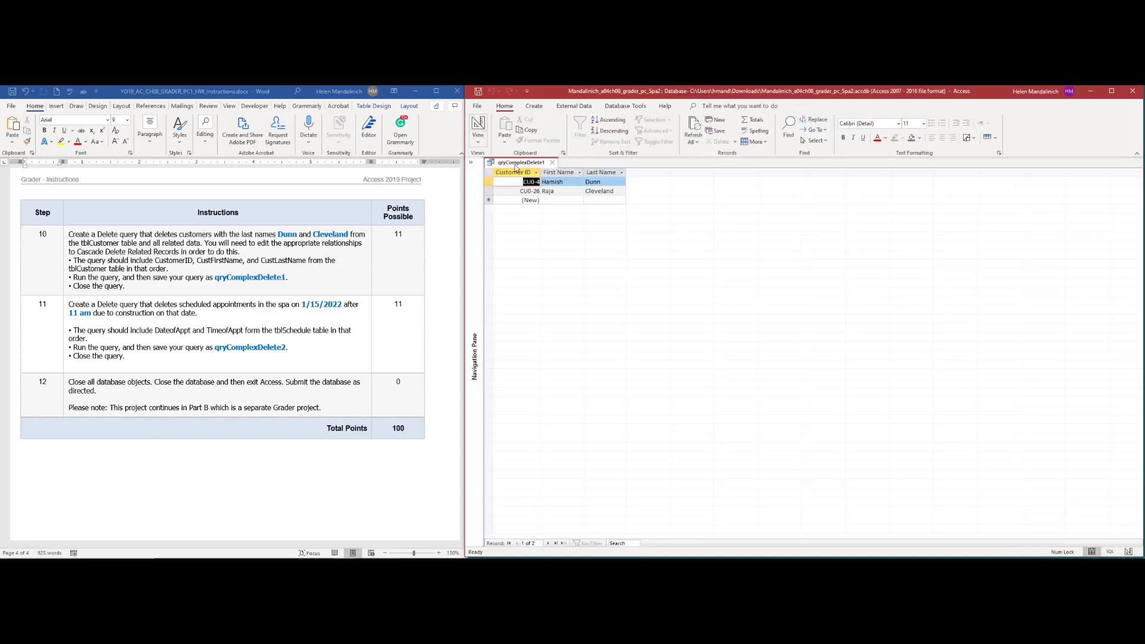
{"action": "left_click", "coordinate": [483, 128]}
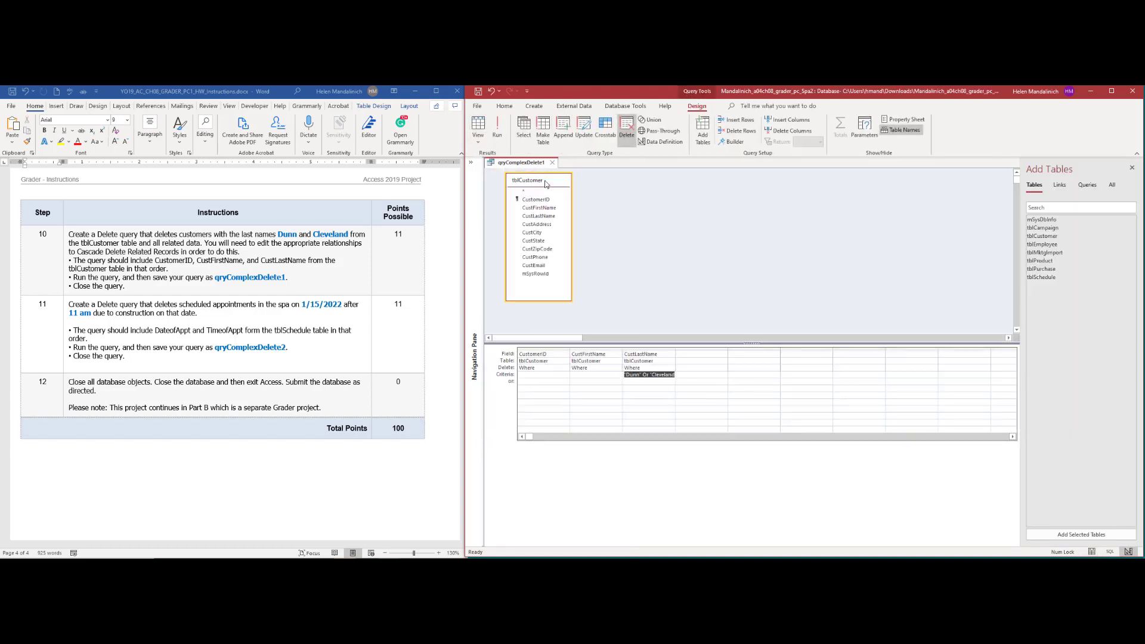
{"action": "left_click", "coordinate": [497, 128]}
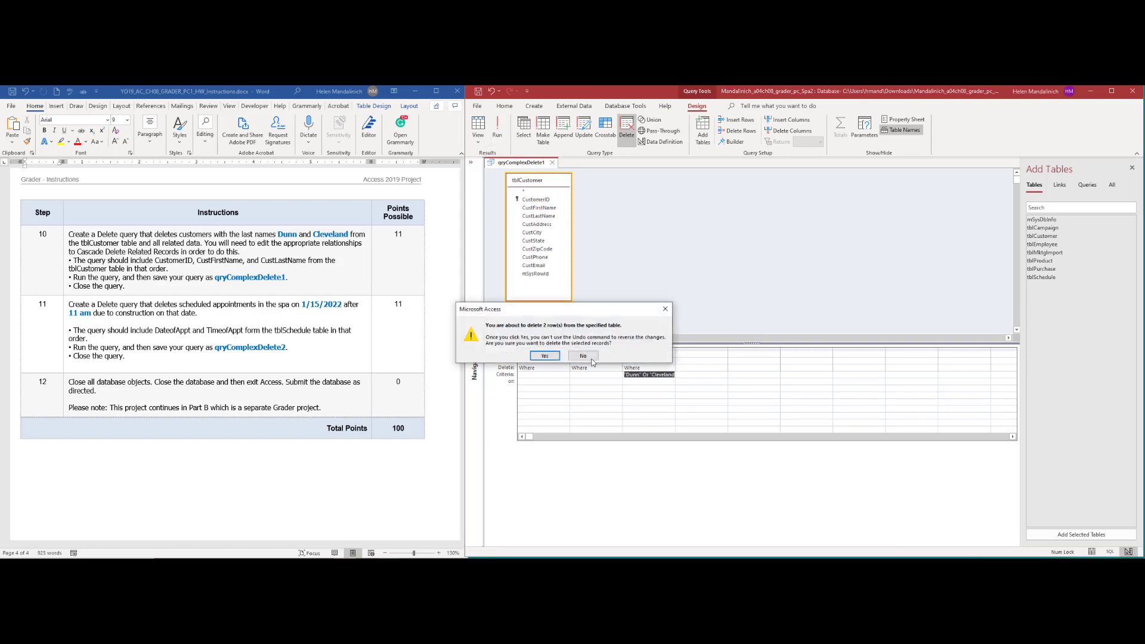
{"action": "left_click", "coordinate": [543, 357]}
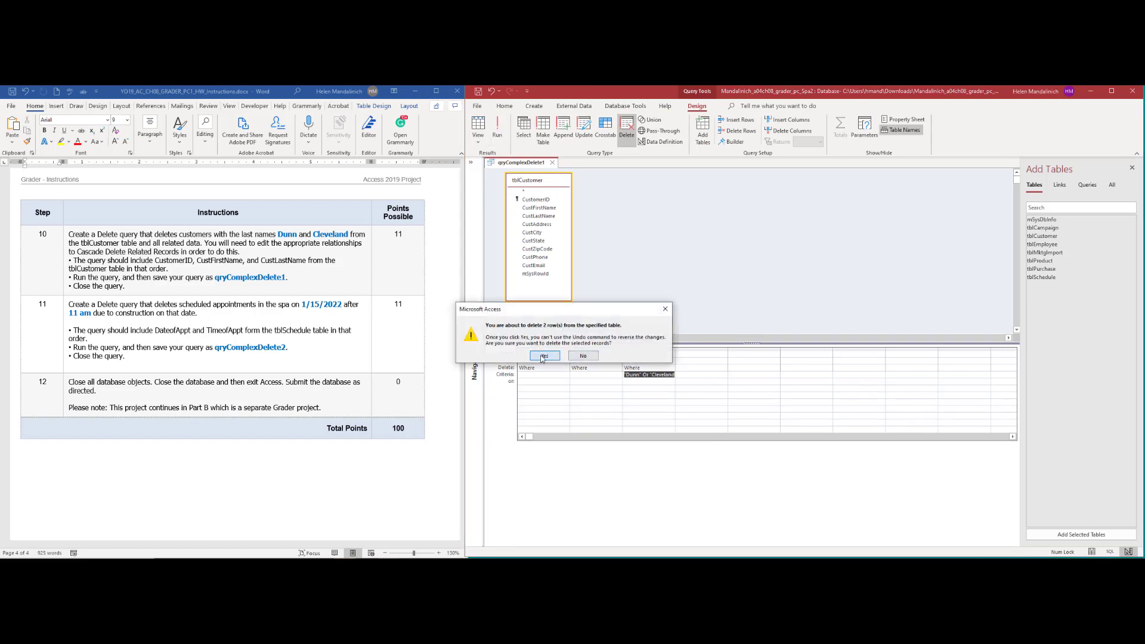
{"action": "left_click", "coordinate": [477, 92]}
{"action": "left_click", "coordinate": [552, 162]}
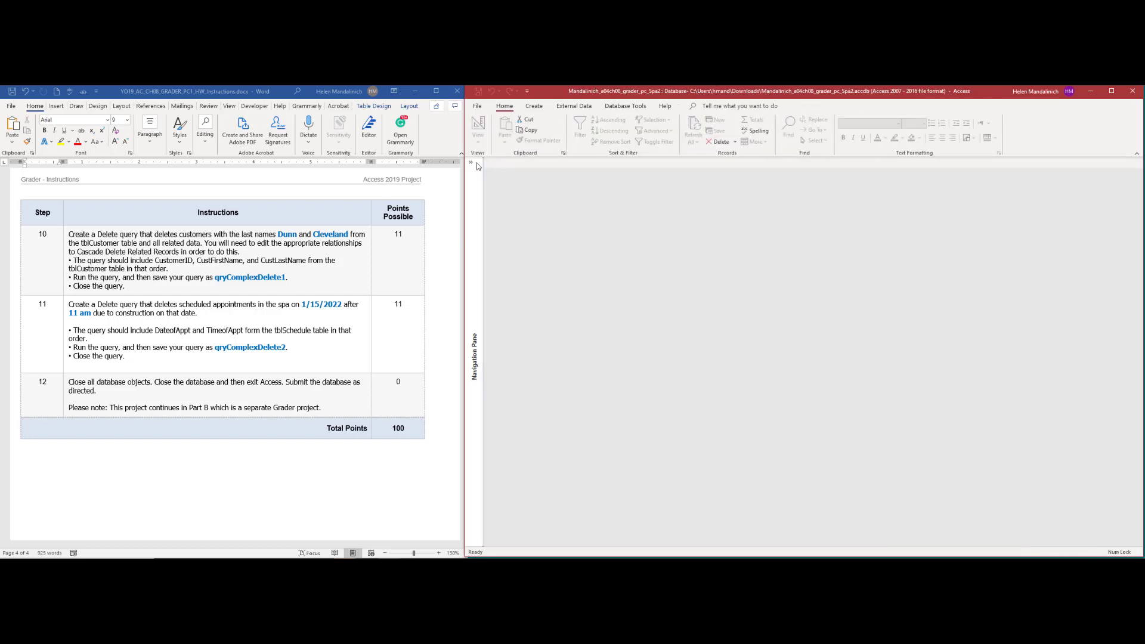
Check tblCustomer for the customers targeted by qryComplexDelete1, and close the table.
{"action": "left_click", "coordinate": [478, 166]}
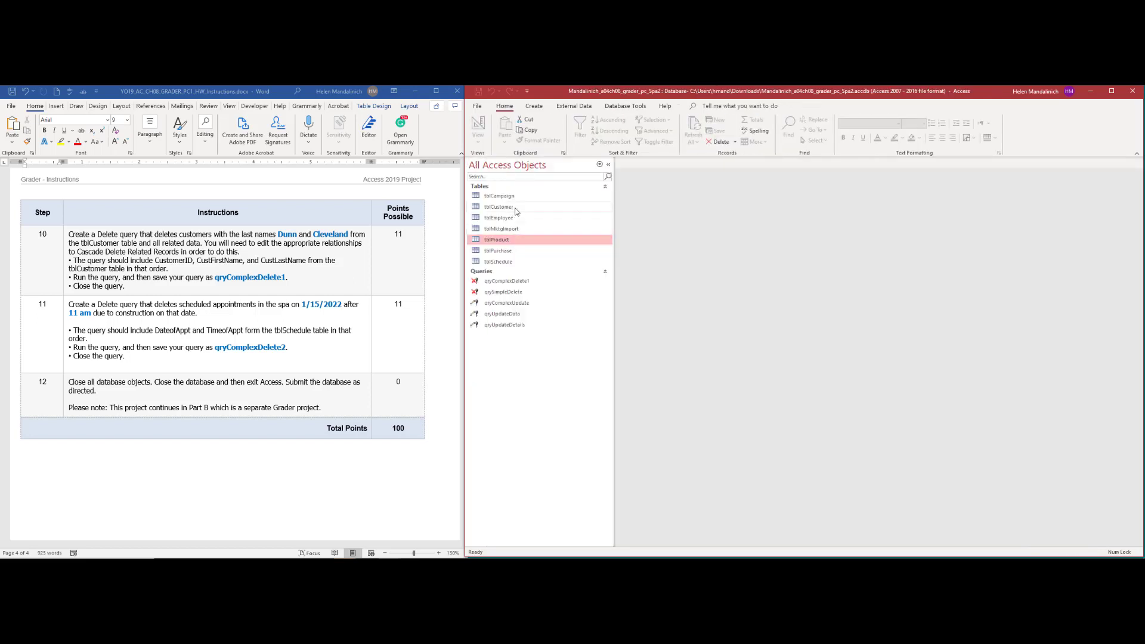
{"action": "double_click", "coordinate": [515, 209]}
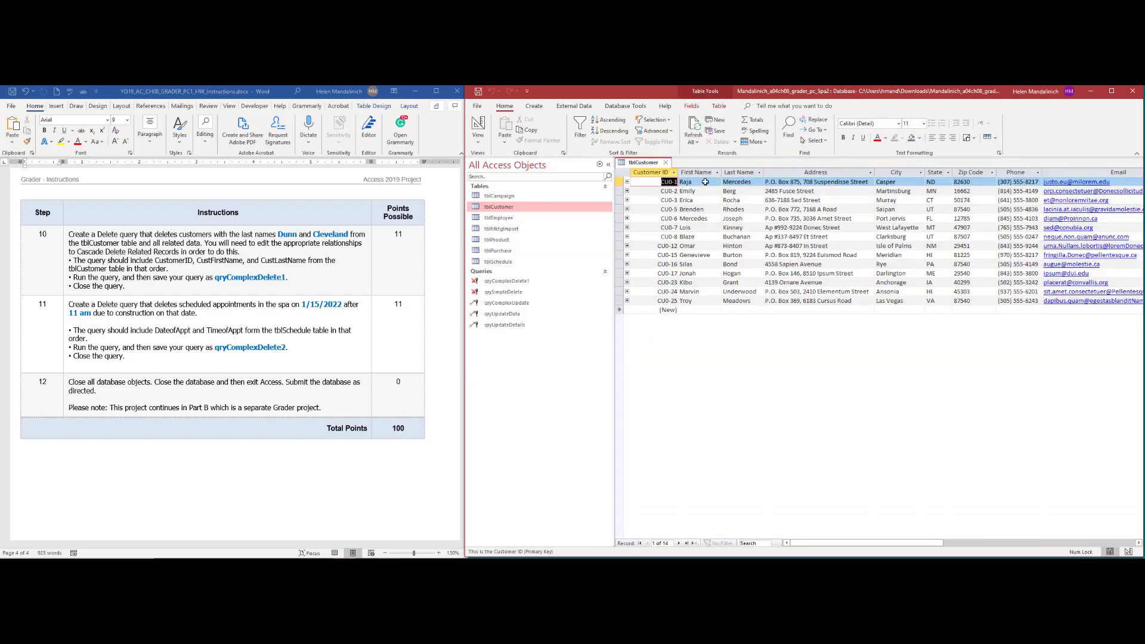
{"action": "left_click", "coordinate": [666, 163]}
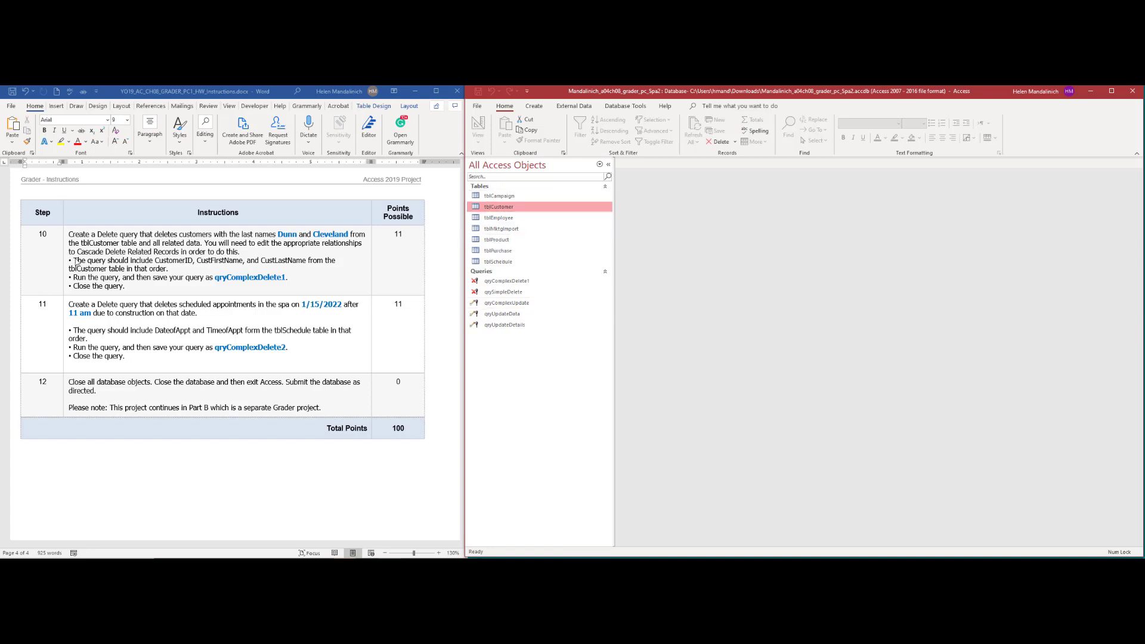
Switch to the Word instructions and highlight step number 10 in yellow.
{"action": "left_click", "coordinate": [43, 234]}
{"action": "double_click", "coordinate": [43, 234]}
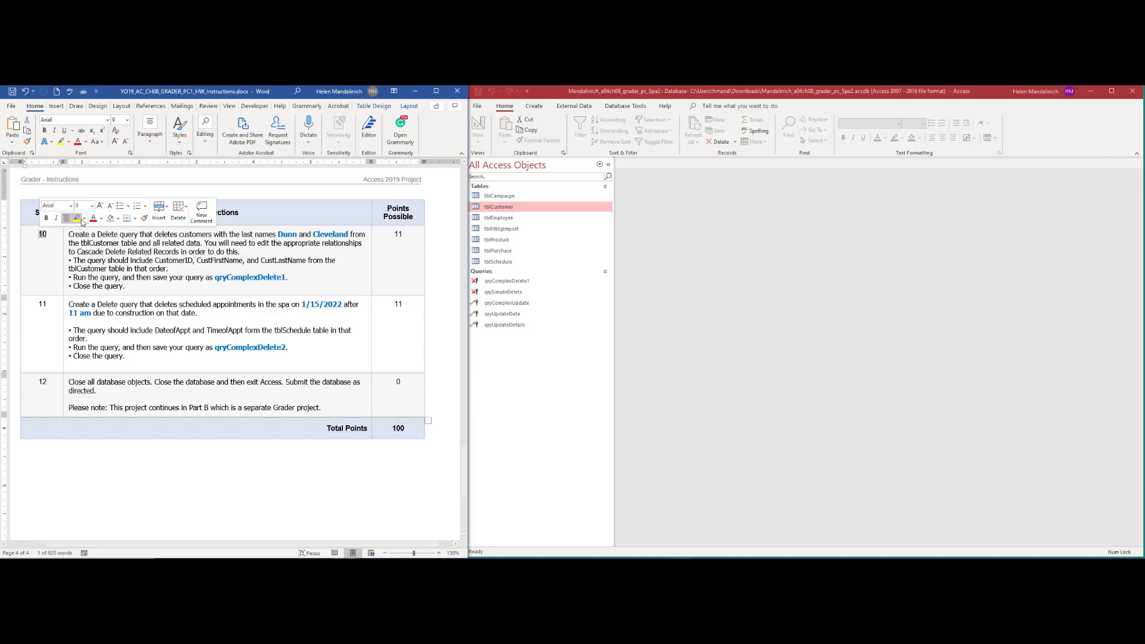
{"action": "left_click", "coordinate": [77, 218]}
{"action": "scroll", "coordinate": [150, 301], "scroll_direction": "down", "scroll_amount": 2}
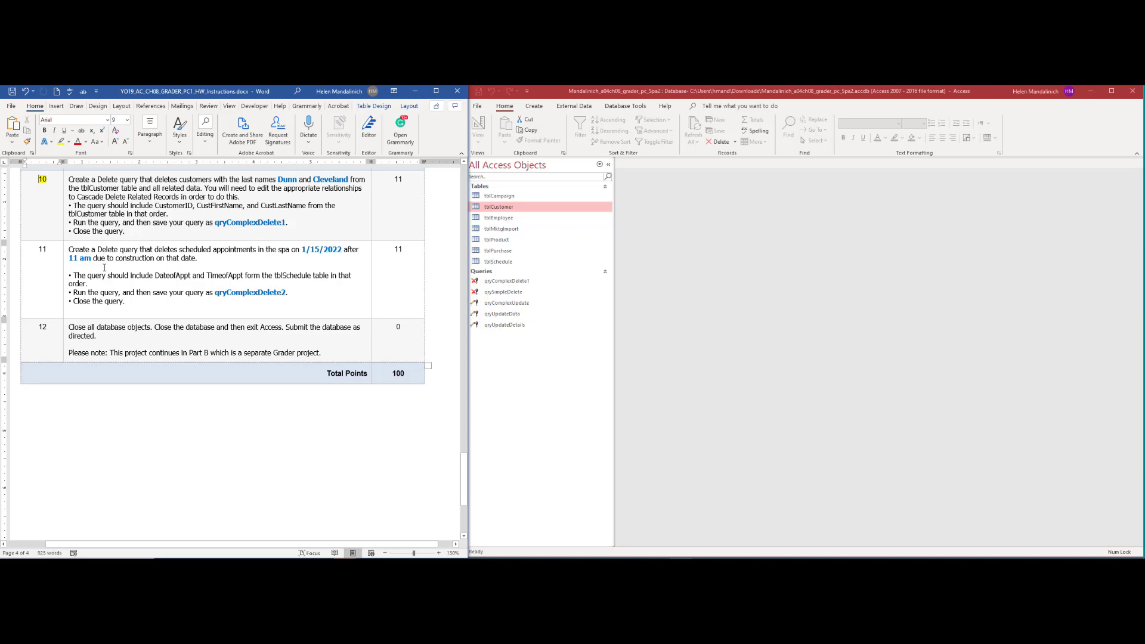
{"action": "scroll", "coordinate": [104, 268], "scroll_direction": "down", "scroll_amount": 1}
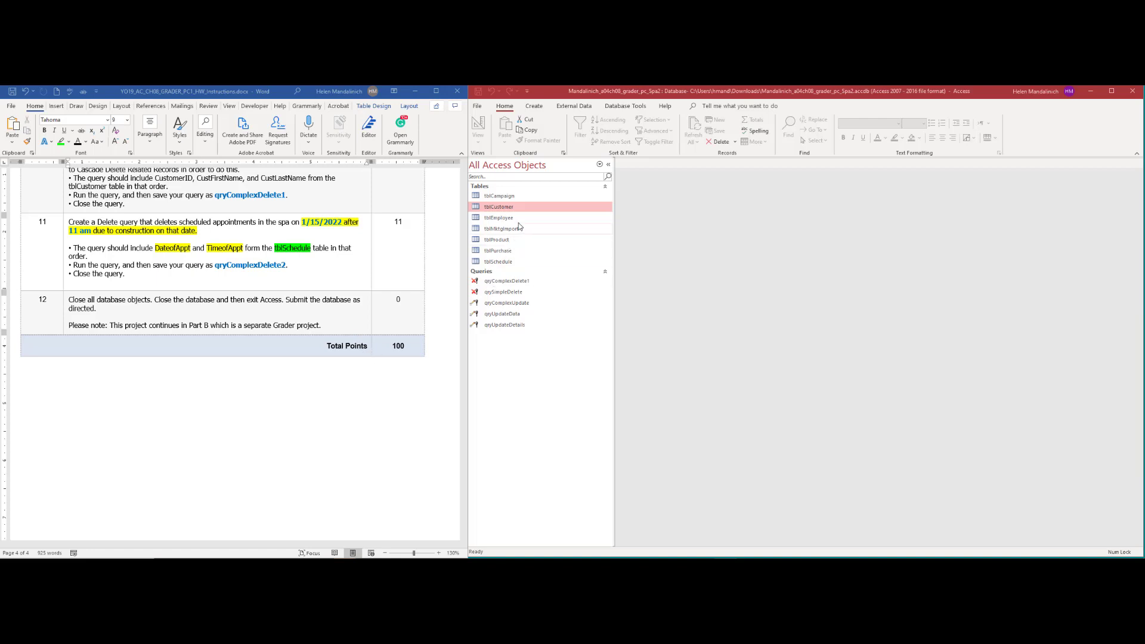
Switch to Access, review the appointment dates and times in tblSchedule, and close the table.
{"action": "double_click", "coordinate": [500, 261]}
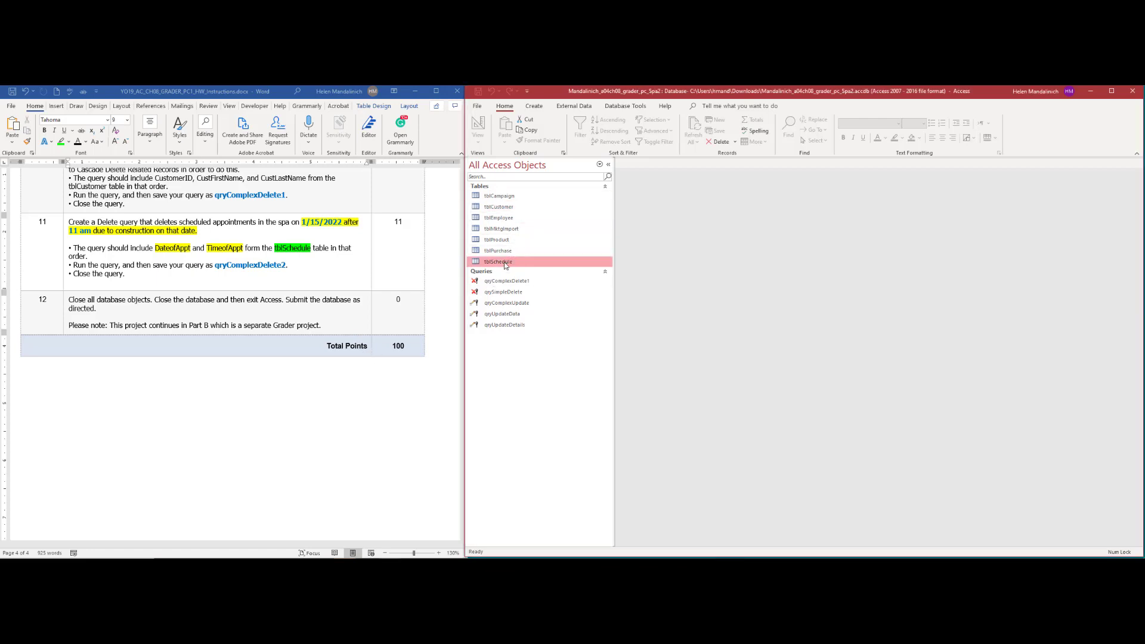
{"action": "left_click", "coordinate": [608, 165]}
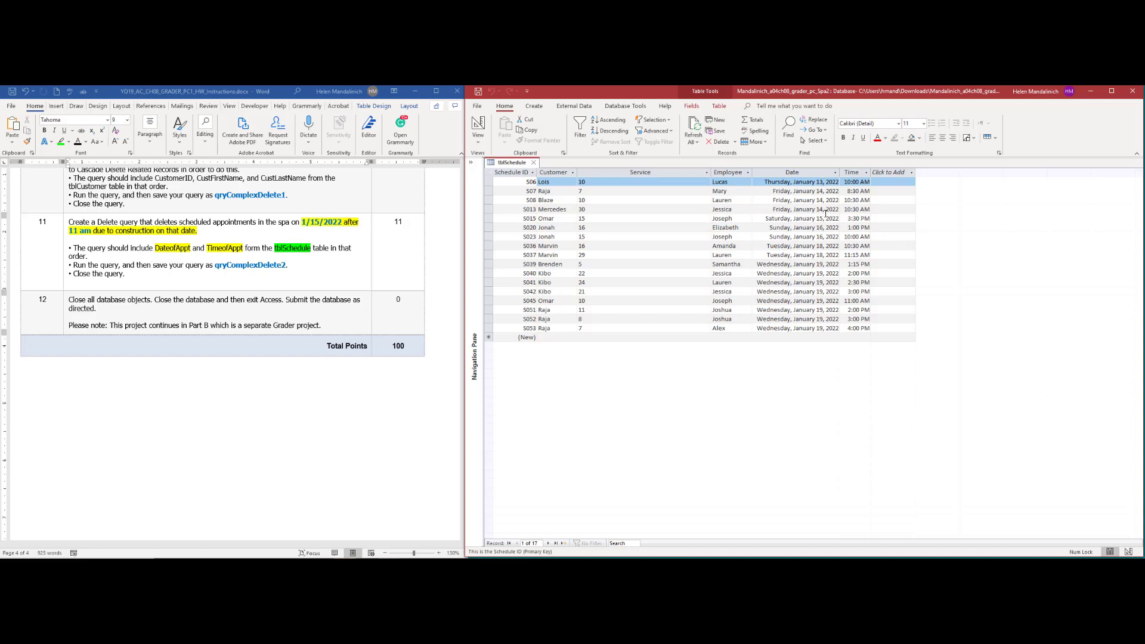
{"action": "left_click", "coordinate": [536, 163]}
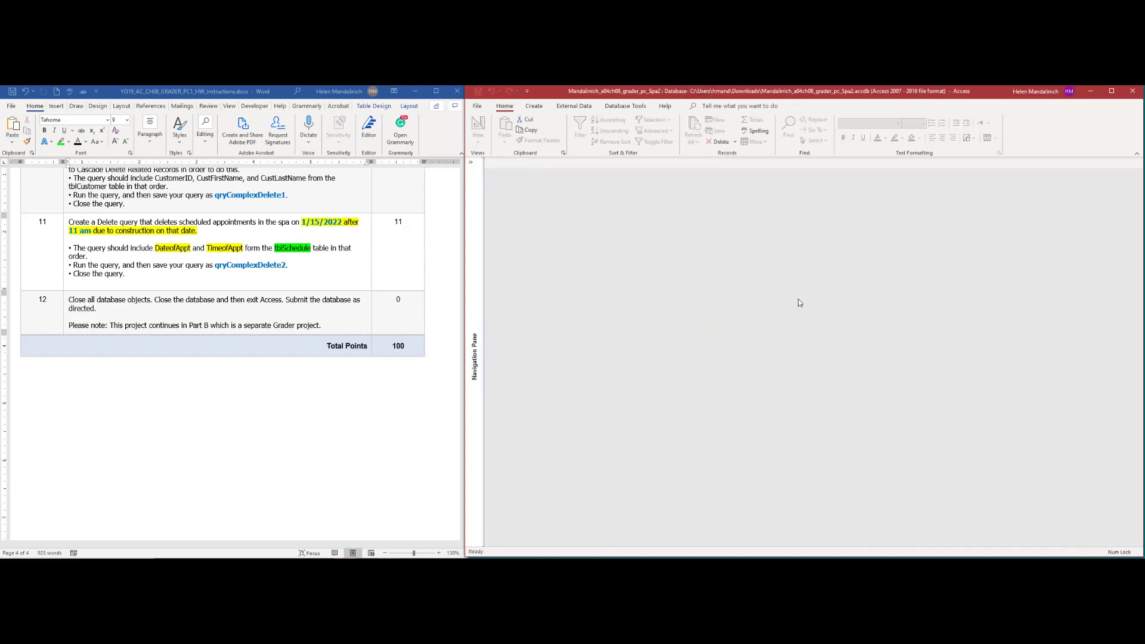
Create a query in Design view with the DateOfAppt and TimeOfAppt fields from tblSchedule.
{"action": "left_click", "coordinate": [539, 108]}
{"action": "left_click", "coordinate": [610, 131]}
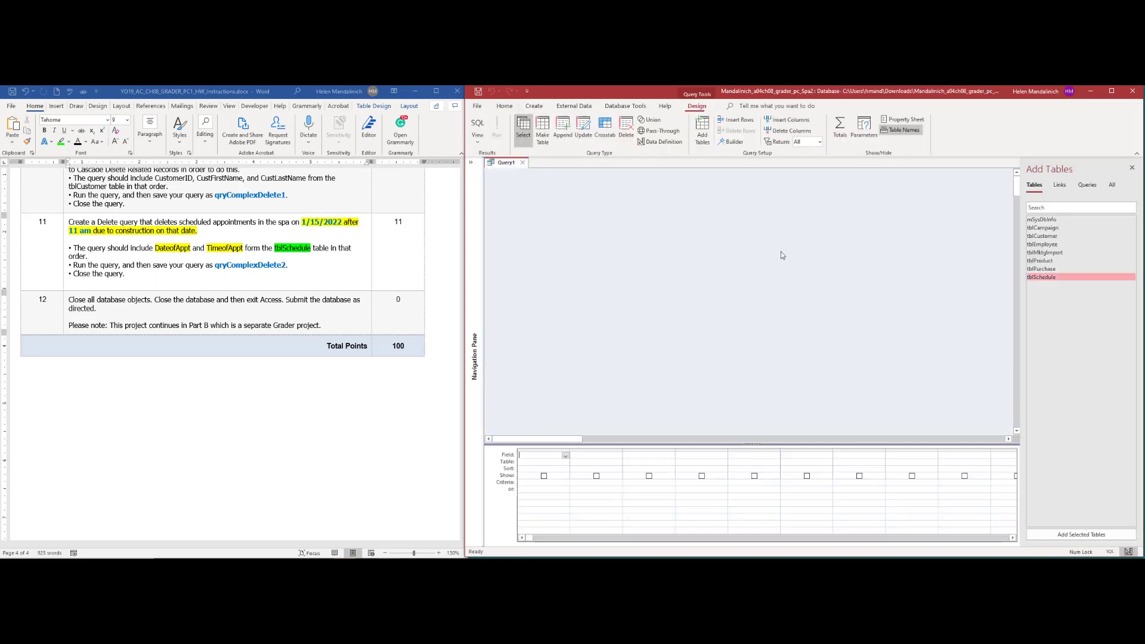
{"action": "double_click", "coordinate": [1065, 278]}
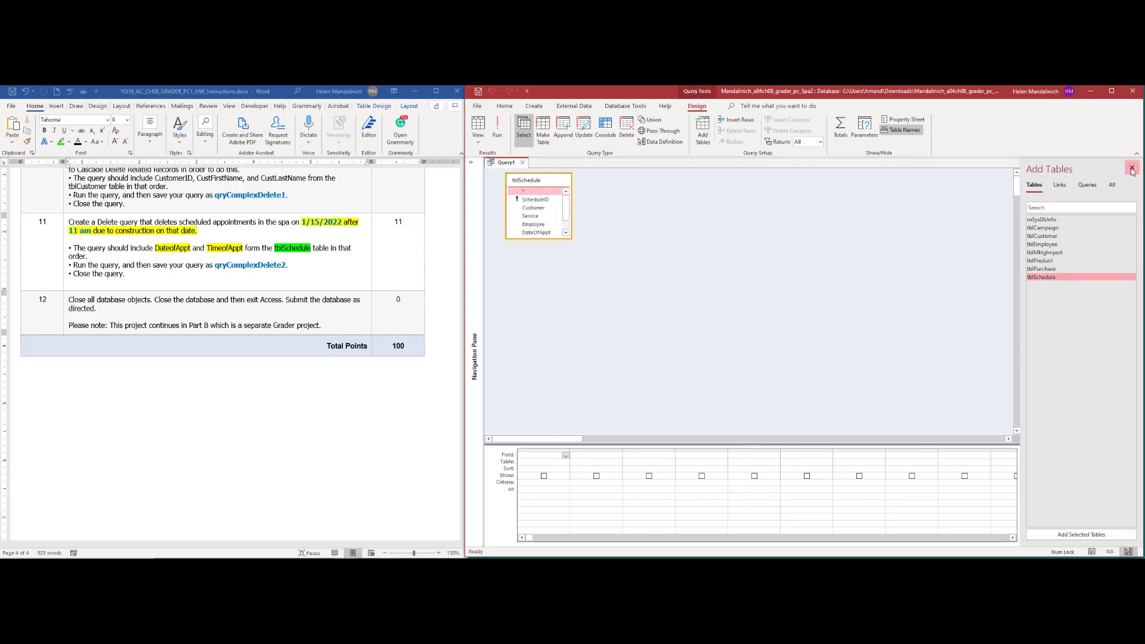
{"action": "left_click", "coordinate": [1132, 167]}
{"action": "left_click_drag", "start_coordinate": [552, 238], "coordinate": [552, 282]}
{"action": "left_click_drag", "start_coordinate": [625, 443], "coordinate": [662, 302]}
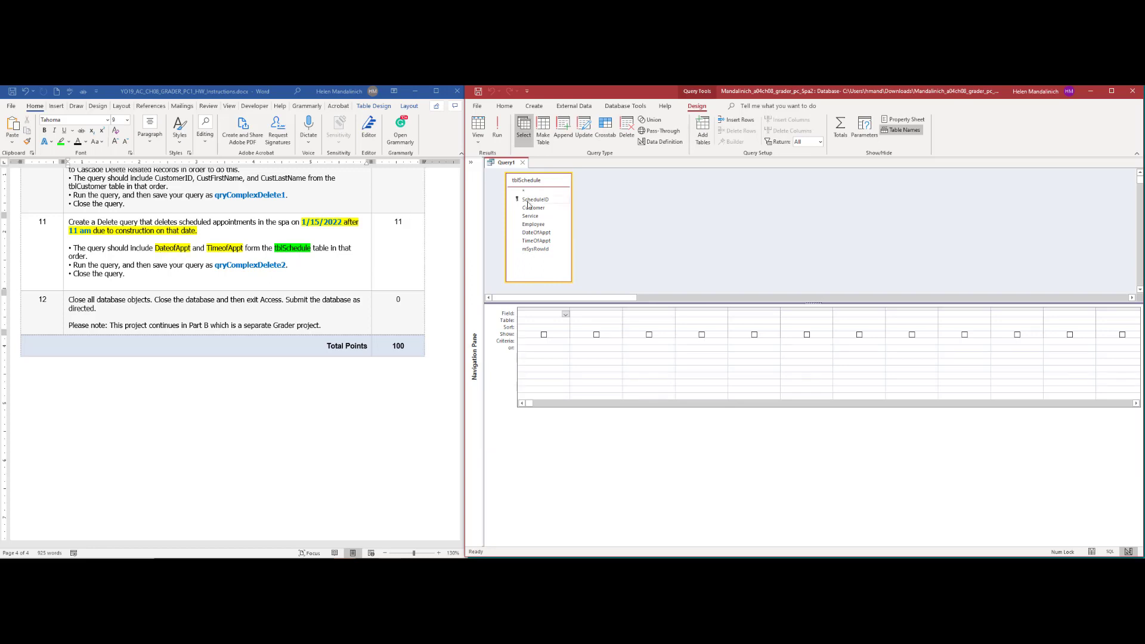
{"action": "left_click", "coordinate": [542, 233]}
{"action": "double_click", "coordinate": [541, 235]}
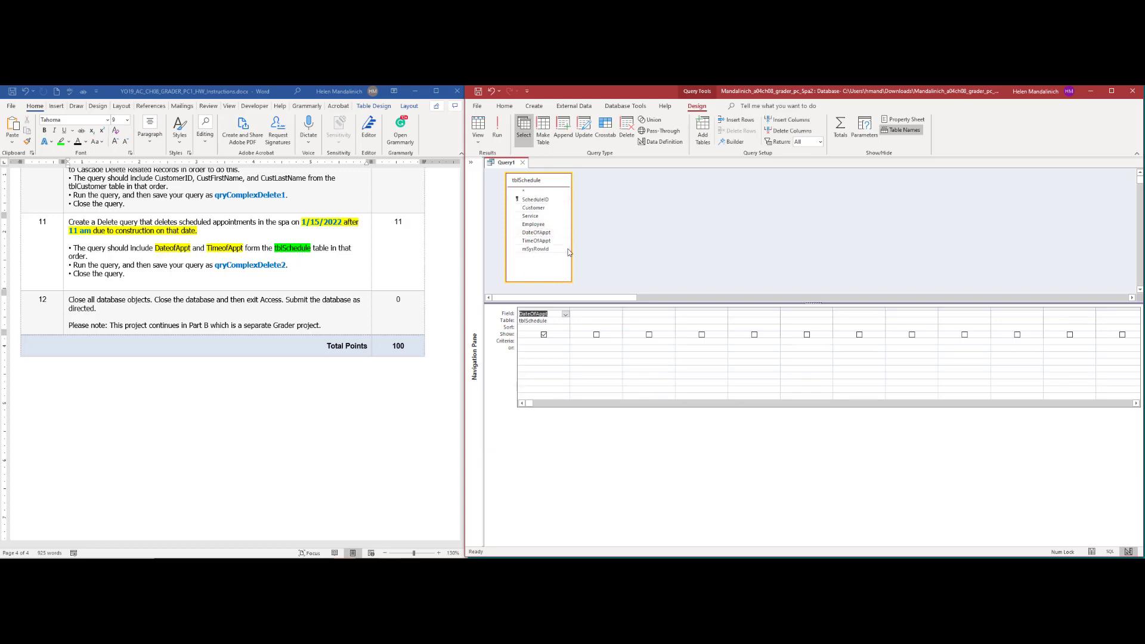
{"action": "double_click", "coordinate": [555, 241]}
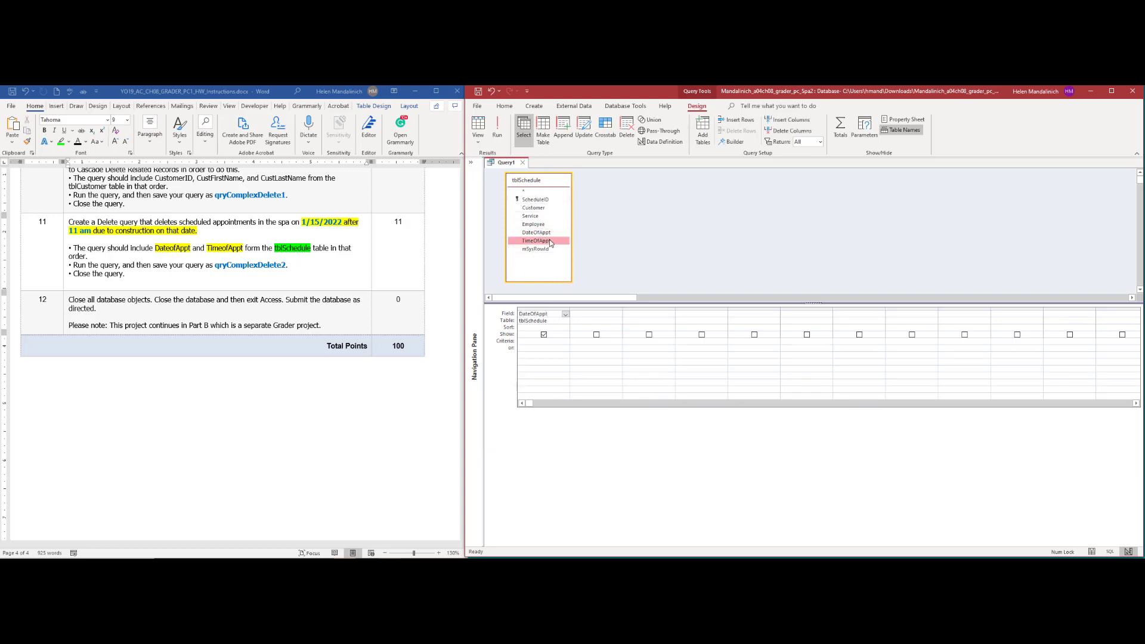
Set the DateOfAppt criterion to 1/15/2022 and the TimeOfAppt criterion to > 11 am, and preview the matching records.
{"action": "left_click", "coordinate": [543, 342]}
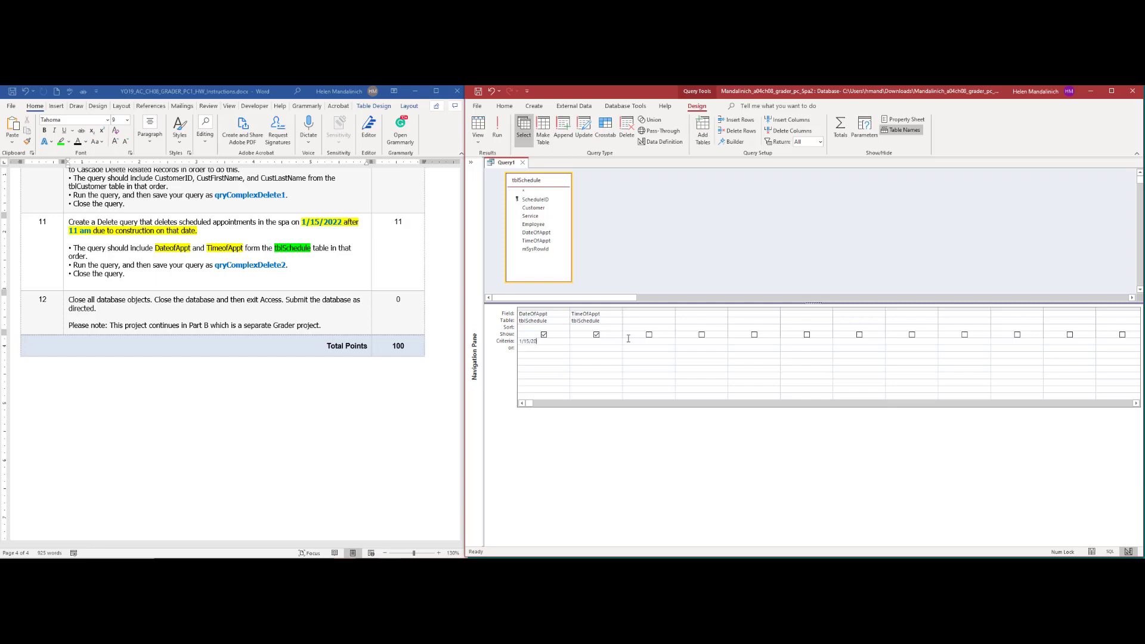
{"action": "key", "text": "Tab"}
{"action": "left_click", "coordinate": [628, 338]}
{"action": "left_click", "coordinate": [571, 339]}
{"action": "key", "text": "Delete"}
{"action": "type", "text": "> 11 am"}
{"action": "key", "text": "Tab"}
{"action": "left_click", "coordinate": [478, 126]}
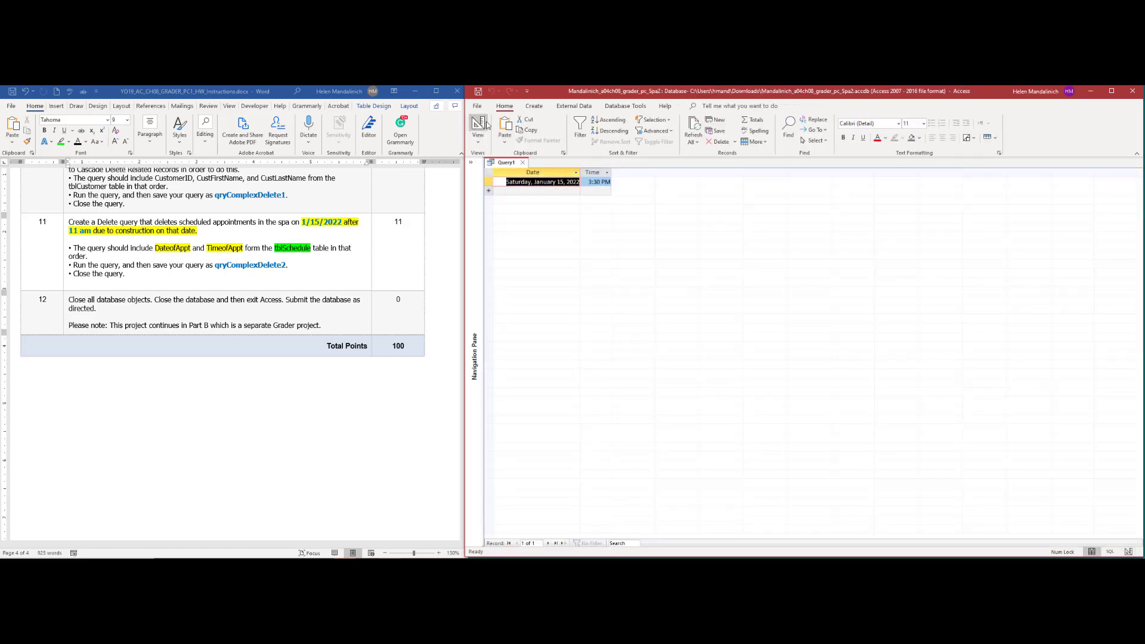
{"action": "left_click", "coordinate": [485, 126]}
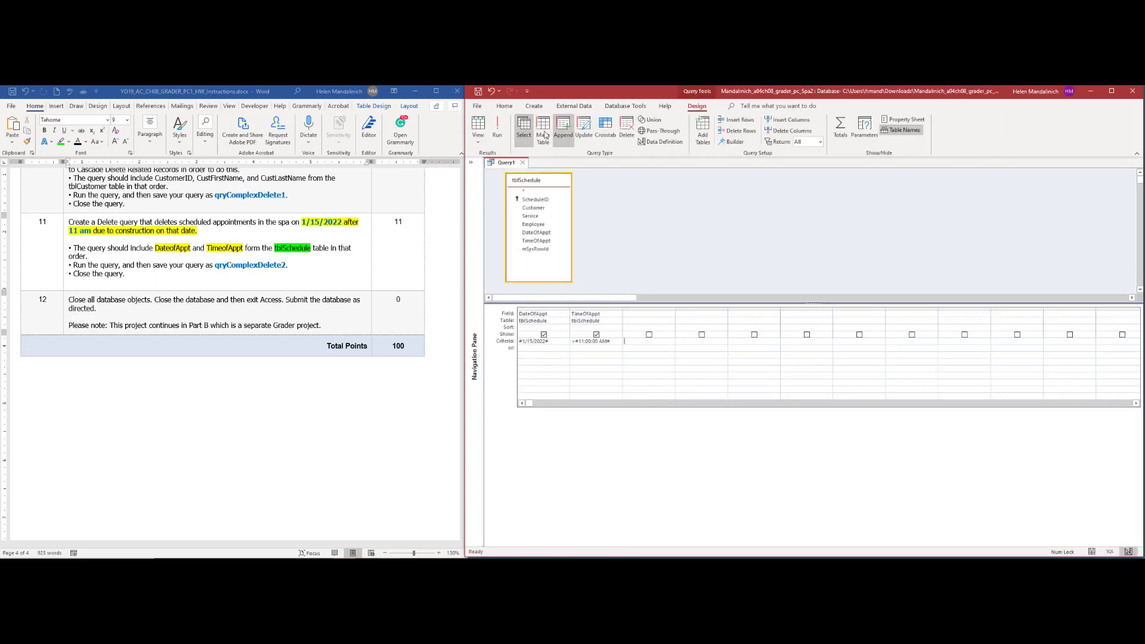
Save the query as qryComplexDelete2, run it as a select query, and return to Design view.
{"action": "left_click", "coordinate": [479, 92]}
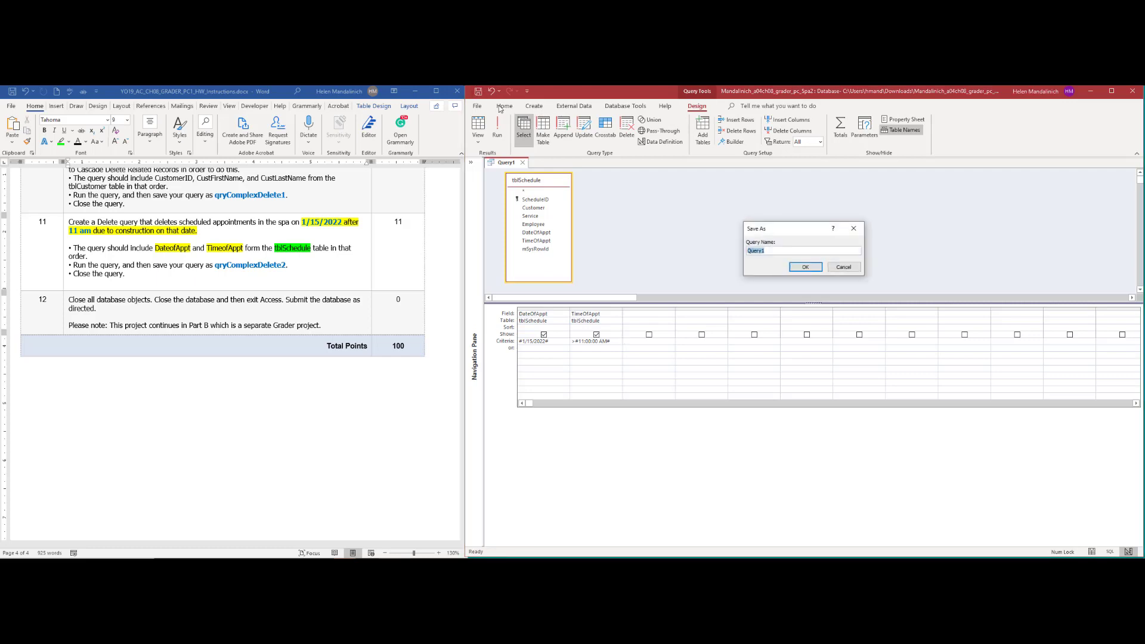
{"action": "type", "text": "qryComplexDelete2"}
{"action": "key", "text": "Return"}
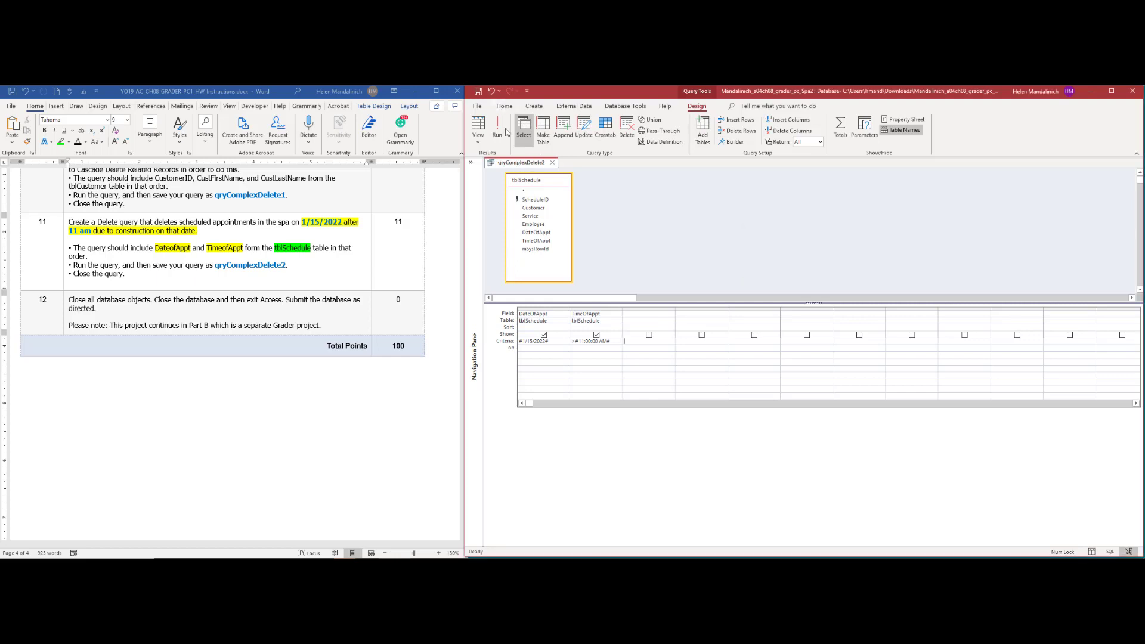
{"action": "left_click", "coordinate": [498, 128]}
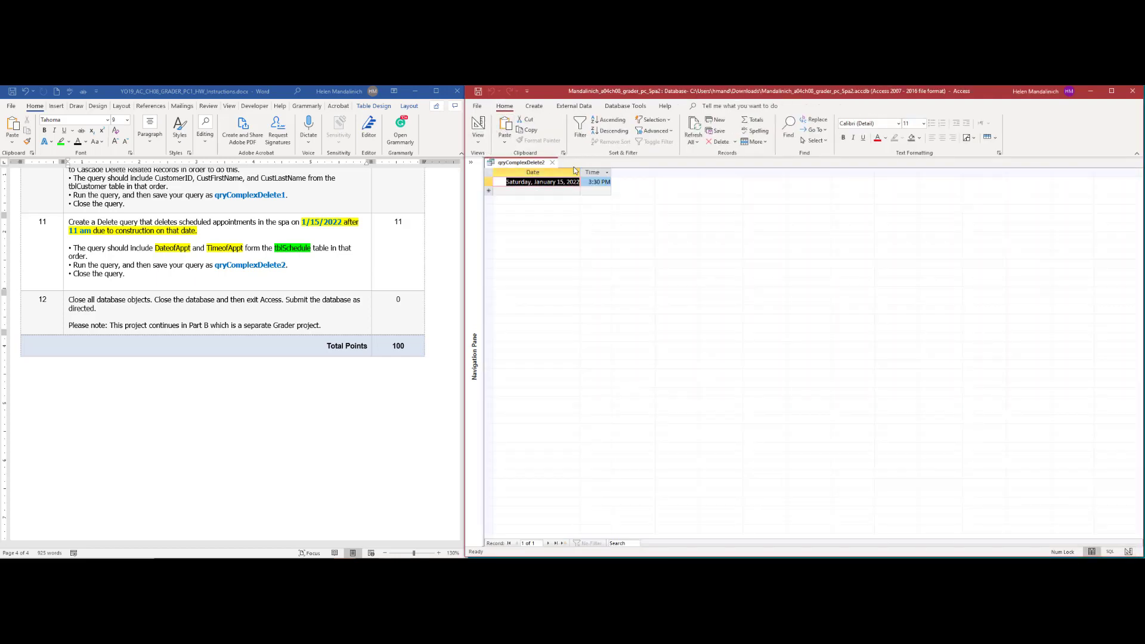
{"action": "left_click", "coordinate": [479, 126]}
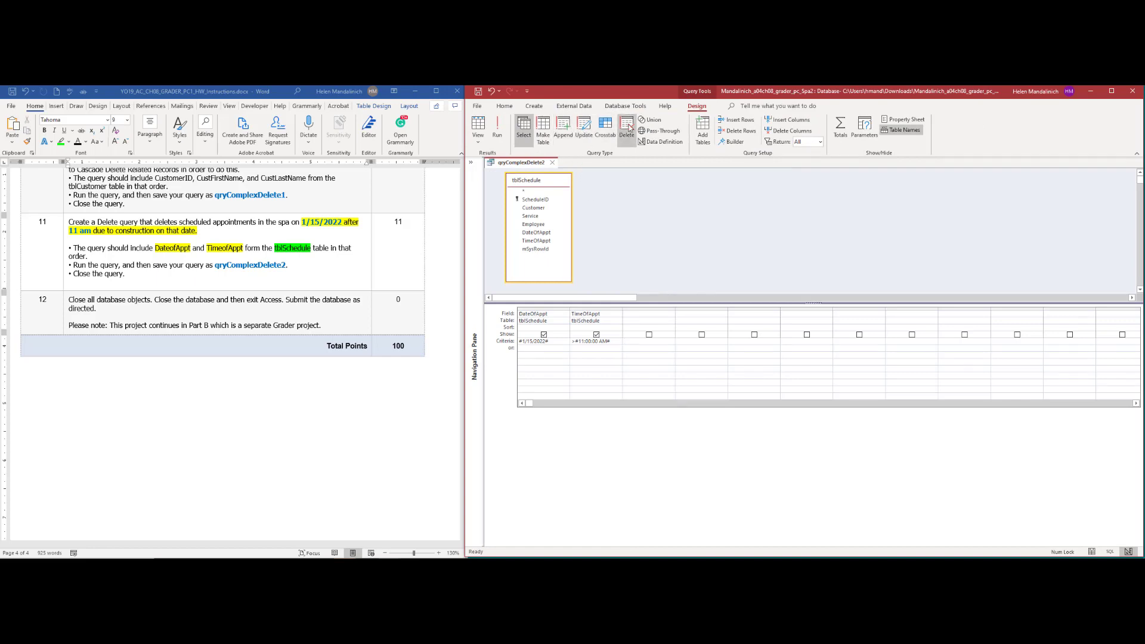
Convert qryComplexDelete2 to a Delete query and run it, accepting the deletion of the matching appointments.
{"action": "left_click", "coordinate": [625, 128]}
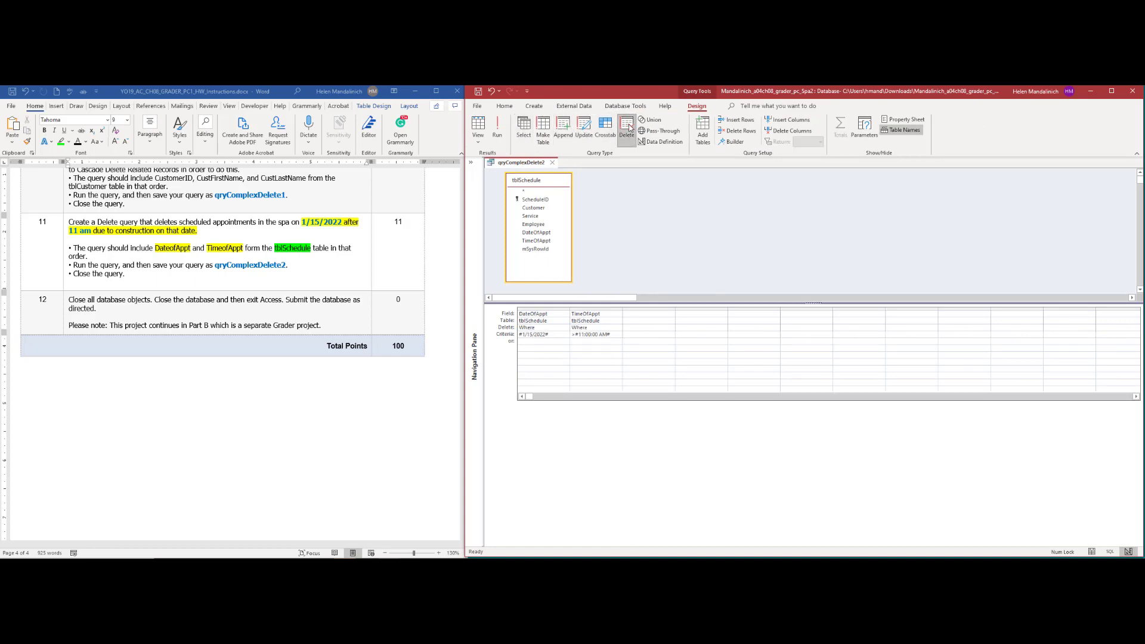
{"action": "left_click", "coordinate": [498, 127]}
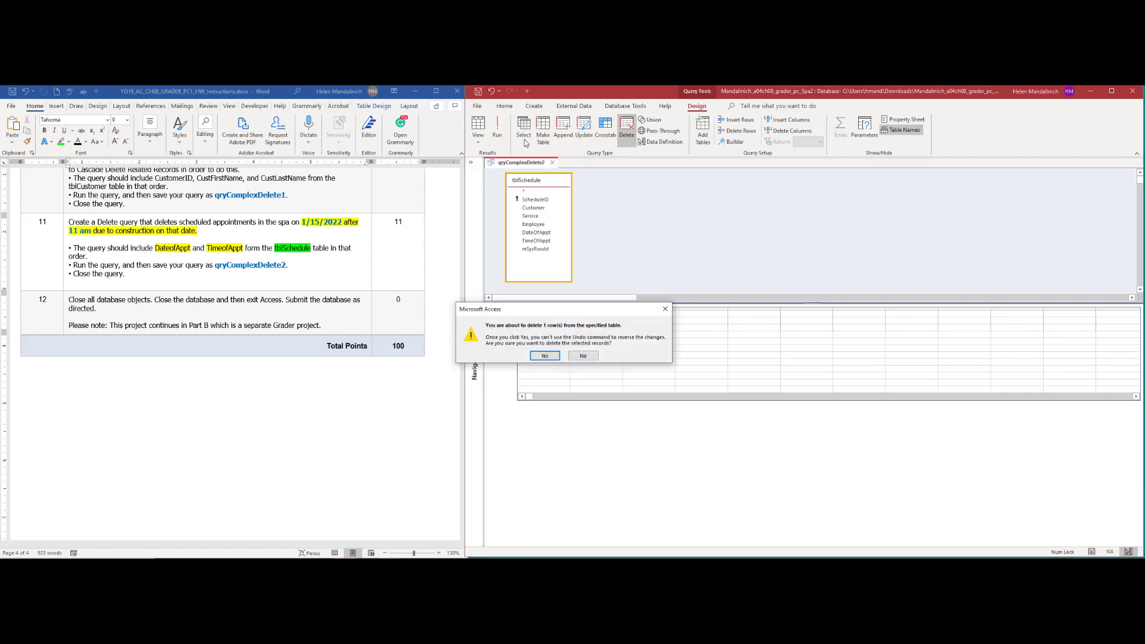
{"action": "left_click", "coordinate": [546, 357]}
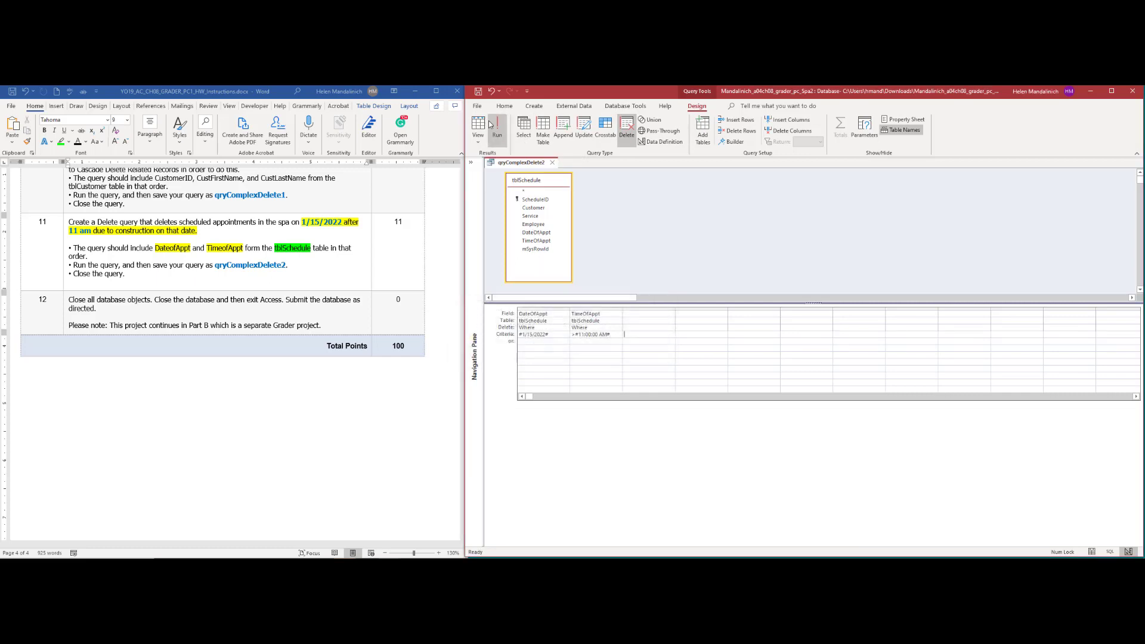